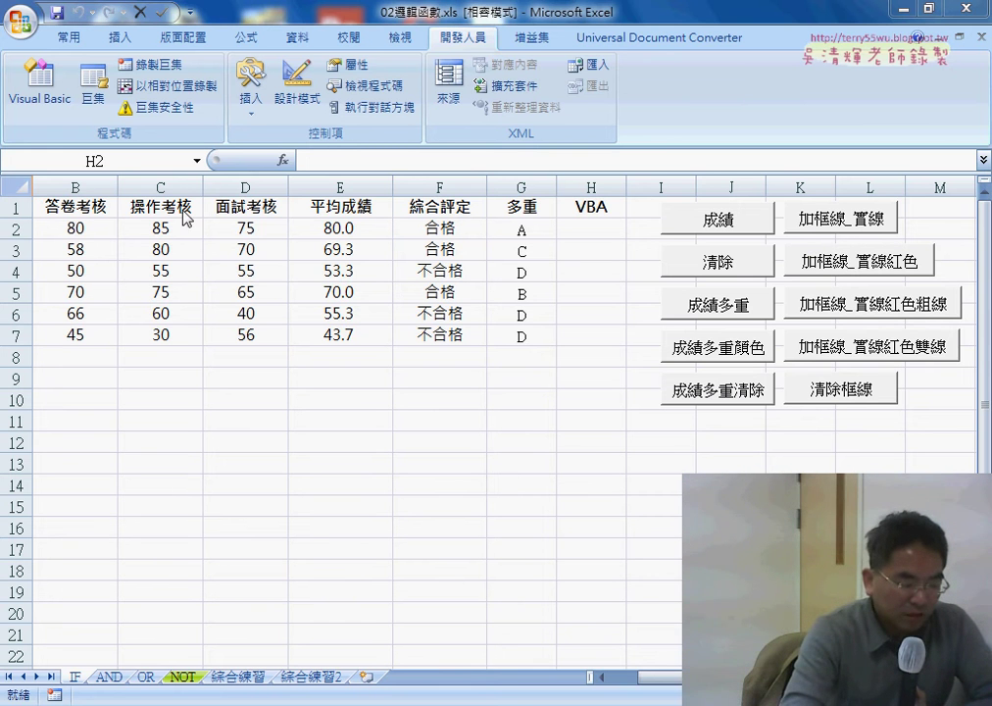
Step: Scroll left to column A and select the grade table from A1 to G7
{"action": "mouse_move", "coordinate": [77, 206]}
{"action": "left_mouse_down"}
{"action": "mouse_move", "coordinate": [218, 269]}
{"action": "mouse_move", "coordinate": [525, 337]}
{"action": "left_mouse_up"}
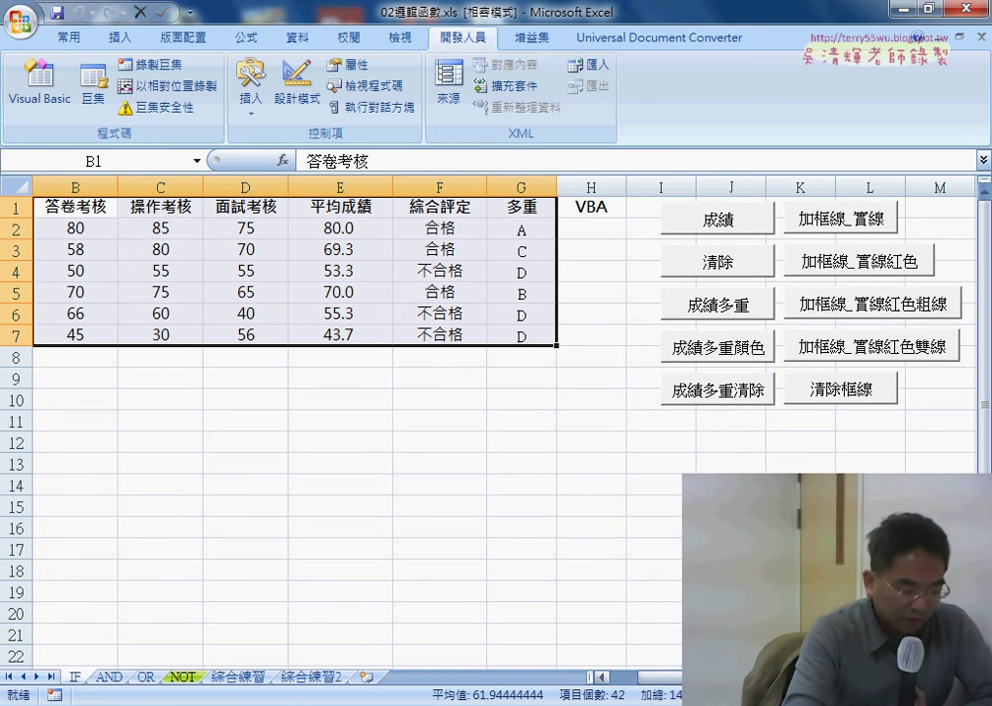
{"action": "scroll", "coordinate": [477, 535], "scroll_direction": "left", "scroll_amount": 1}
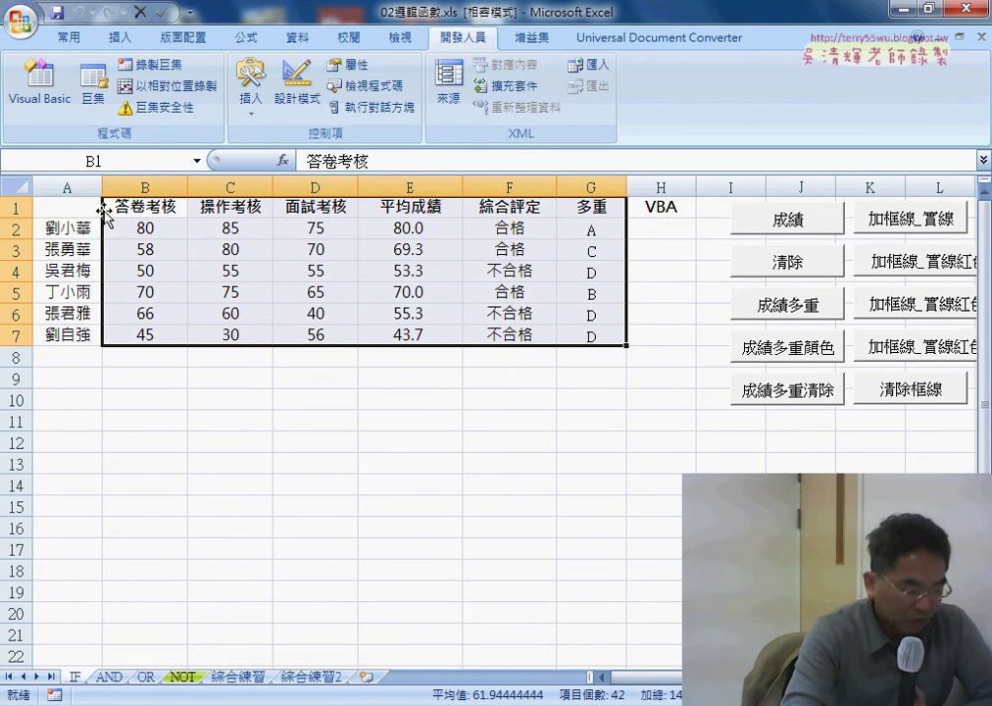
{"action": "left_click", "coordinate": [65, 206]}
{"action": "left_click_drag", "start_coordinate": [64, 206], "coordinate": [575, 336]}
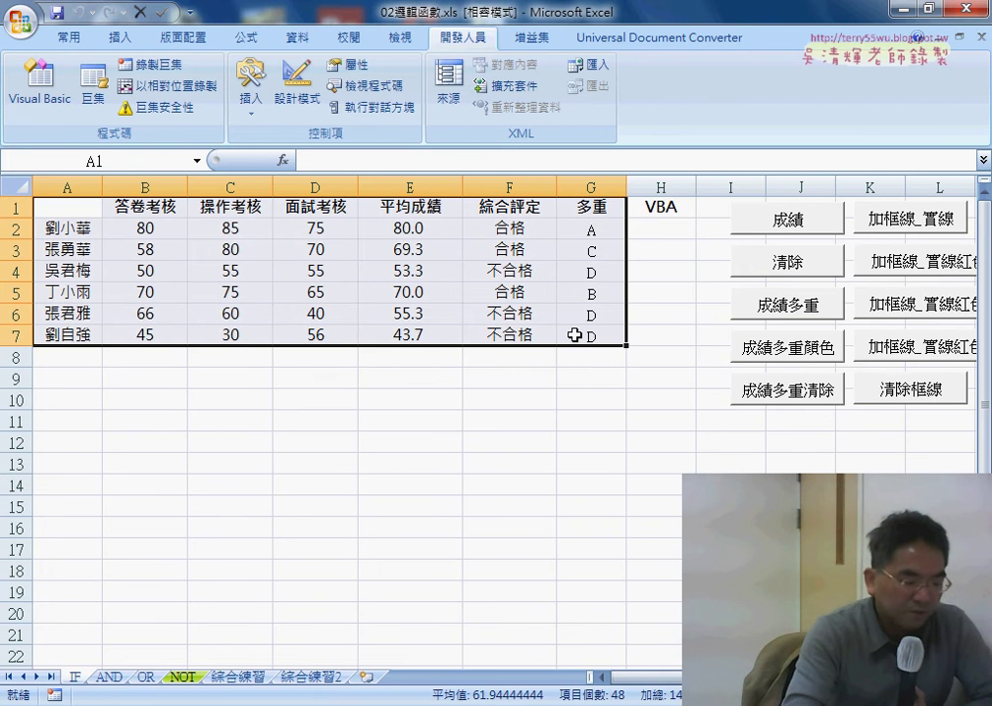
{"action": "left_click", "coordinate": [601, 402]}
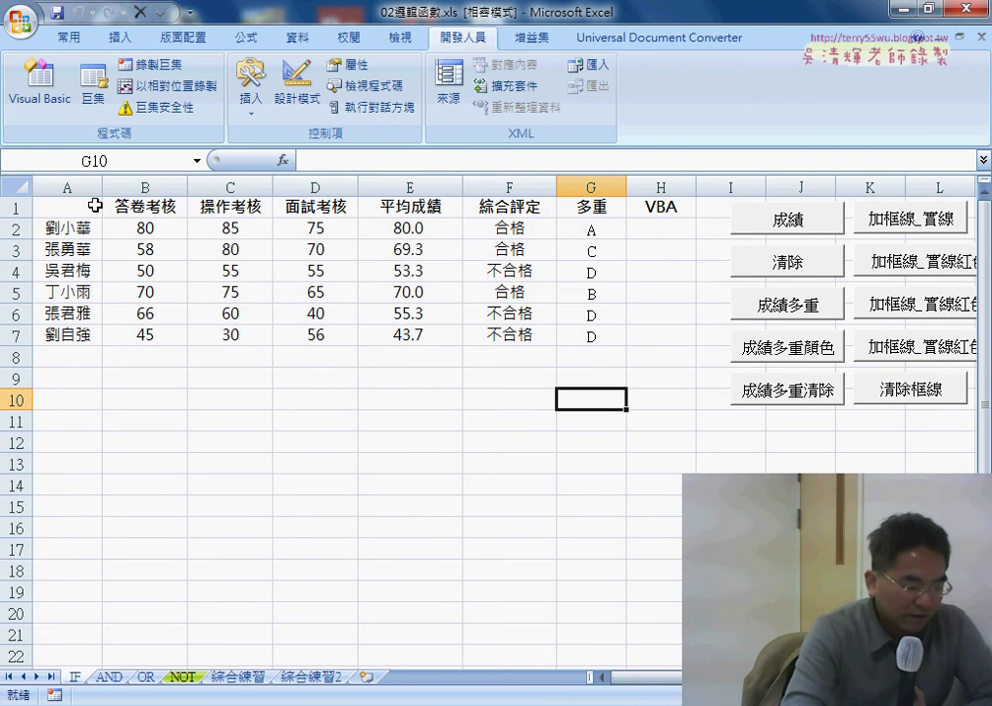
{"action": "left_click_drag", "start_coordinate": [91, 204], "coordinate": [577, 333]}
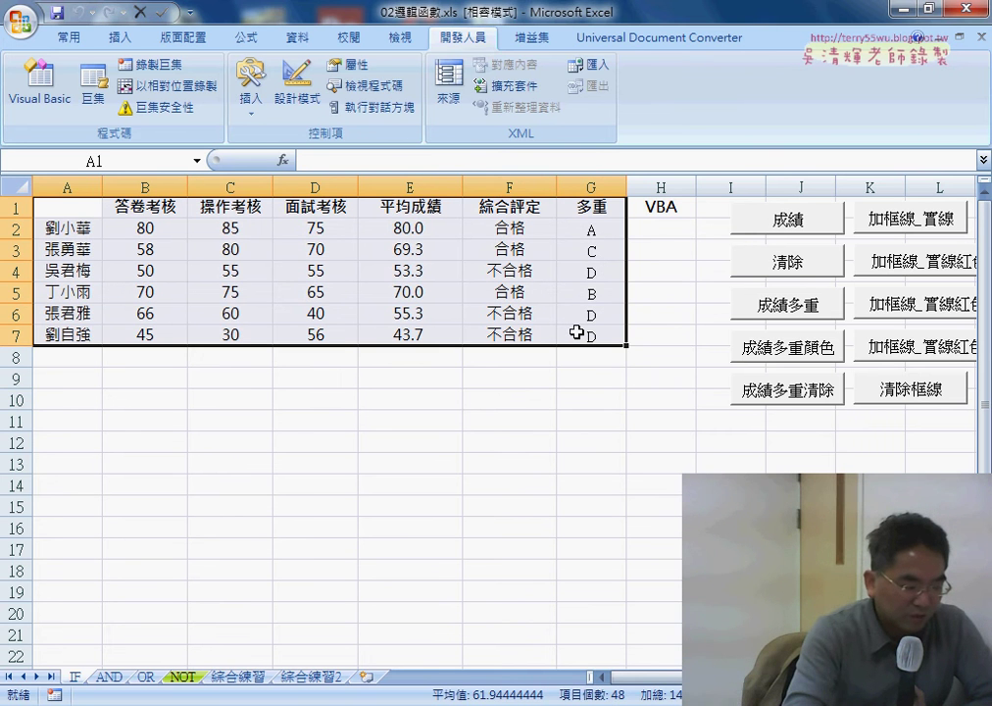
Step: Apply All Borders to the selected grade table A1:G7
{"action": "left_click", "coordinate": [71, 39]}
{"action": "left_click", "coordinate": [187, 105]}
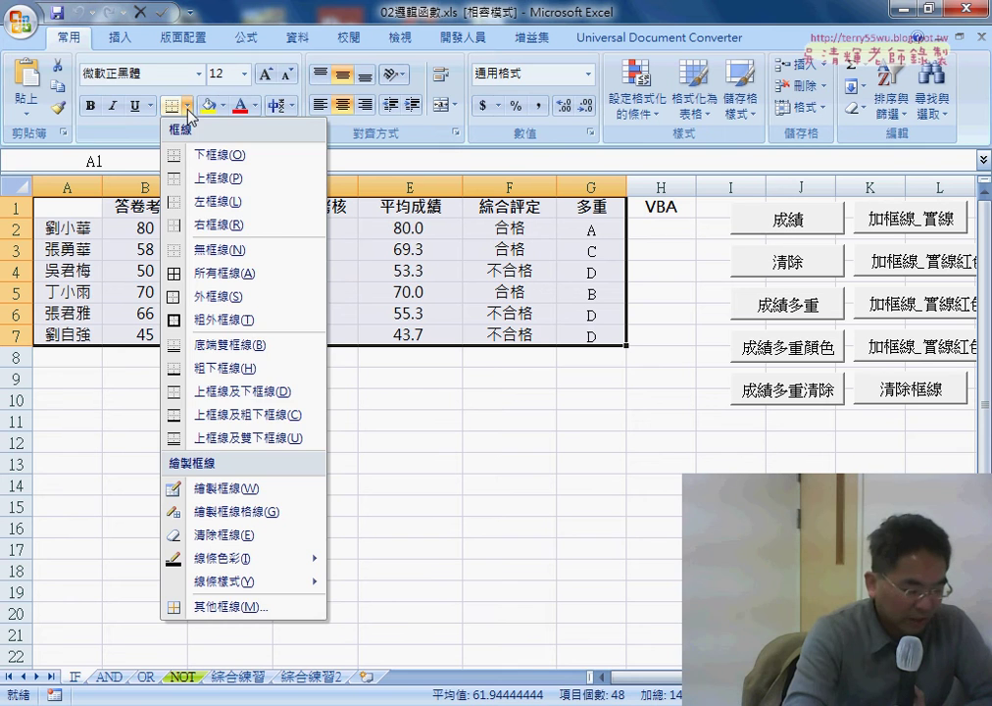
{"action": "left_click", "coordinate": [205, 275]}
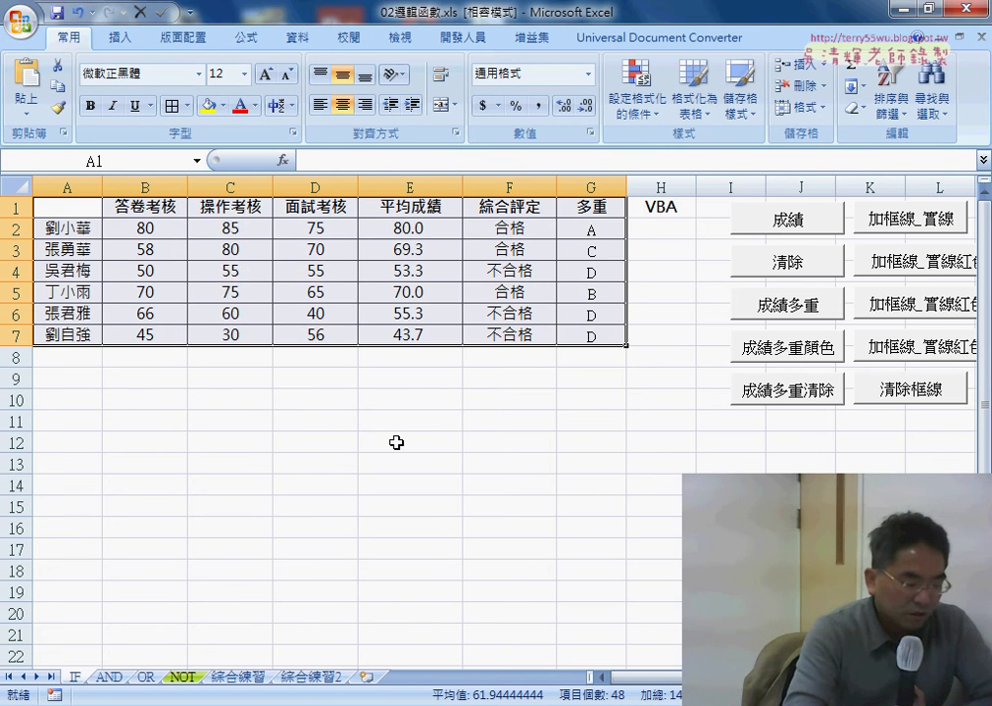
Step: In More Borders, set the border line colour to red and confirm
{"action": "left_click", "coordinate": [187, 105]}
{"action": "left_click", "coordinate": [211, 607]}
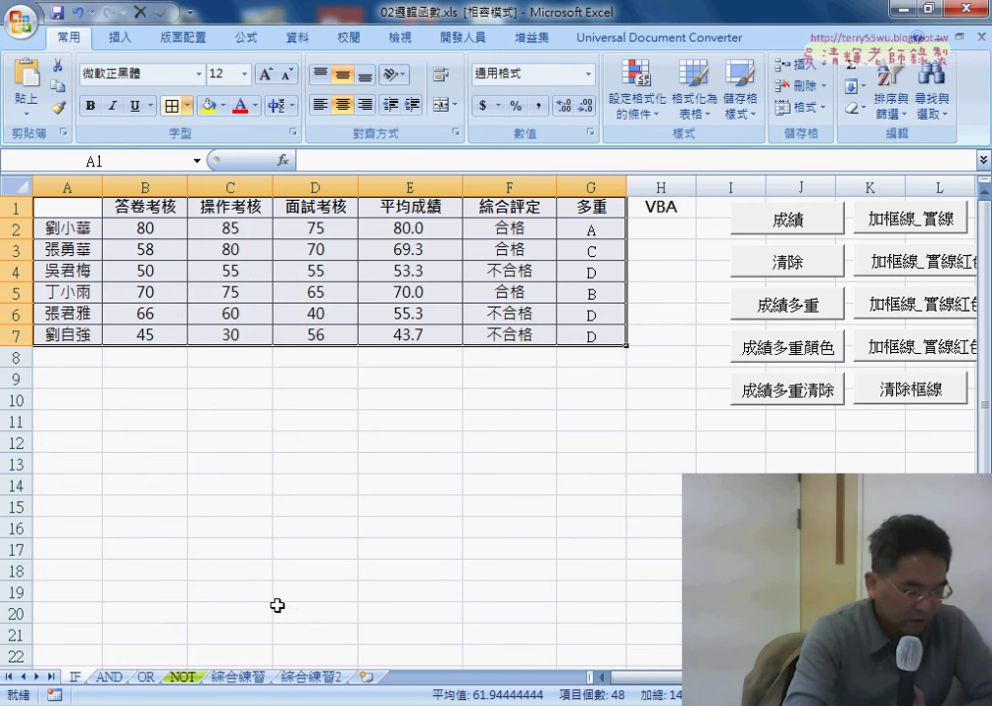
{"action": "left_click", "coordinate": [252, 496]}
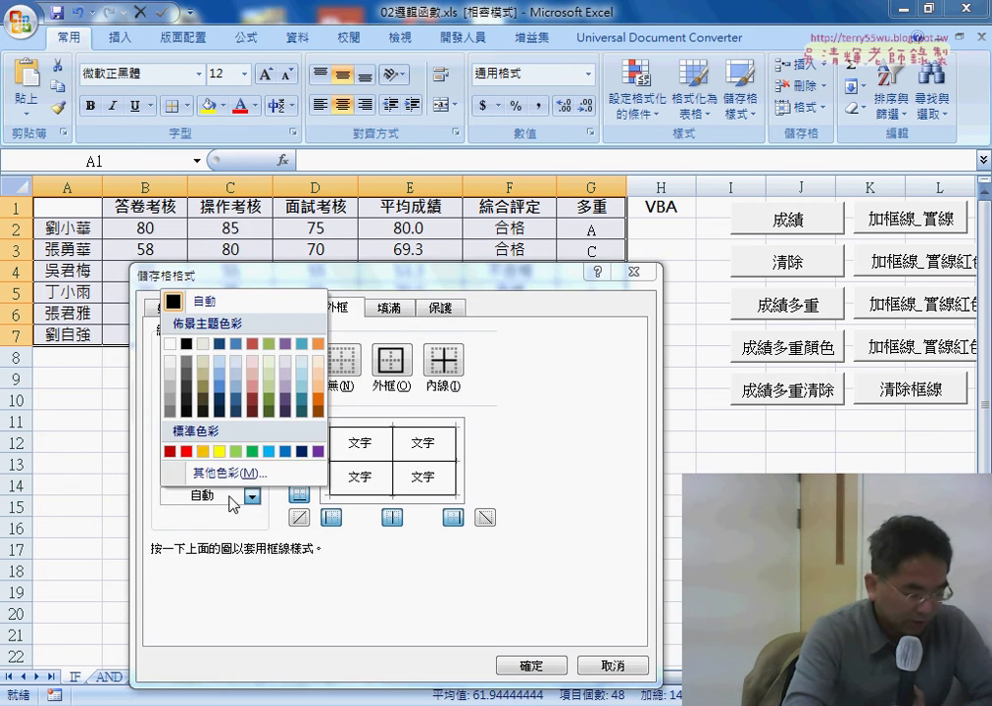
{"action": "left_click", "coordinate": [186, 452]}
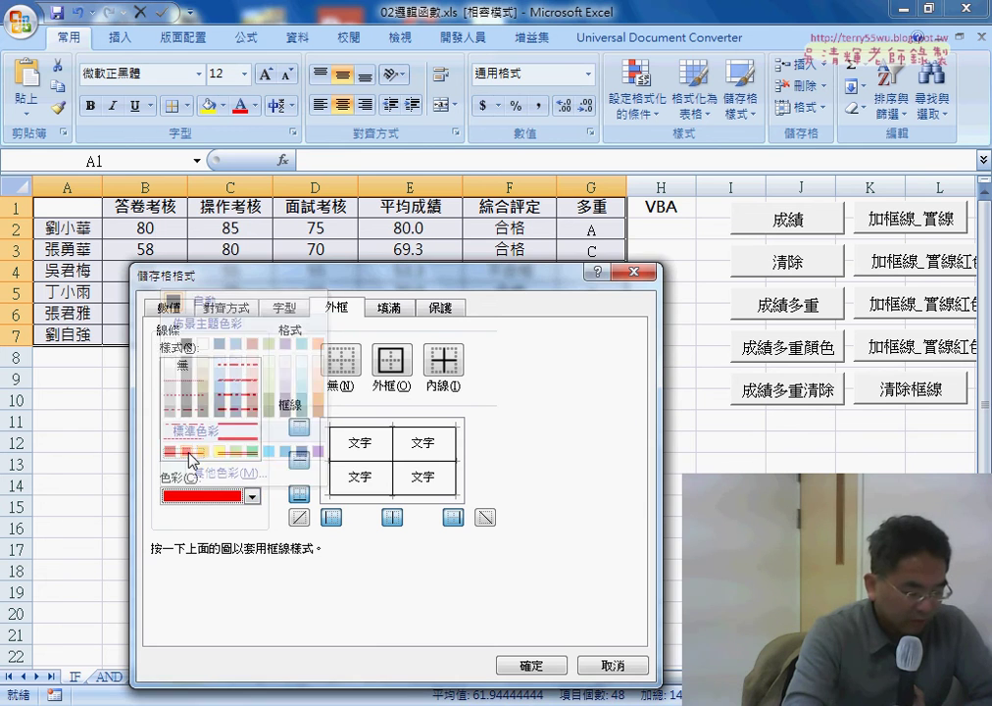
{"action": "left_click", "coordinate": [530, 666]}
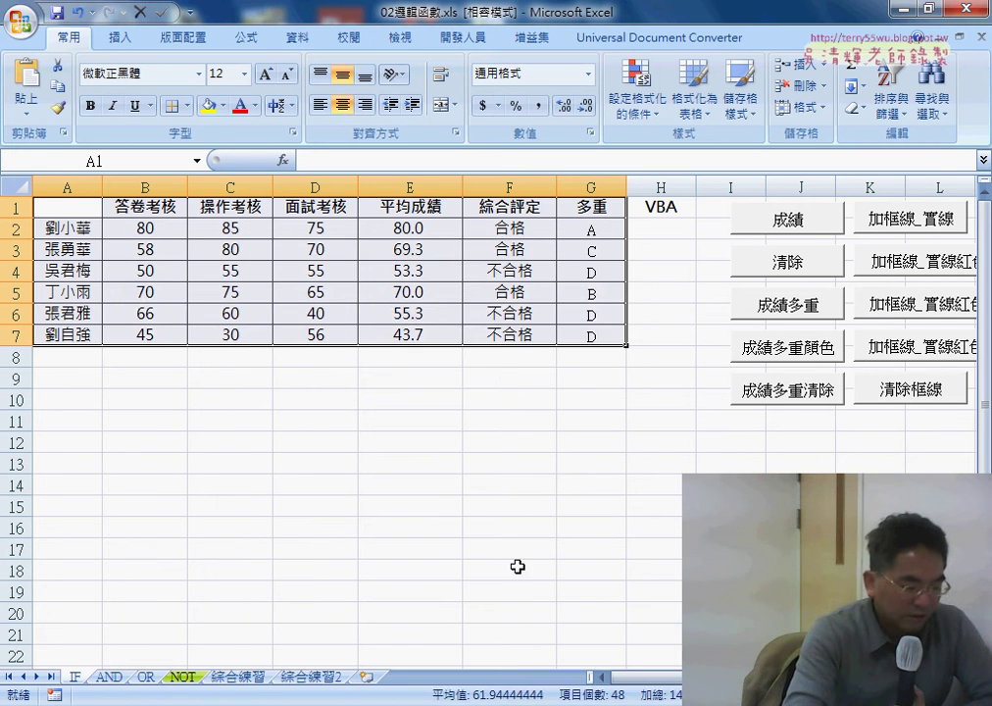
{"action": "left_click", "coordinate": [530, 527]}
Step: Select A1:G7 and apply red Outline and Inside borders through More Borders
{"action": "left_click_drag", "start_coordinate": [67, 207], "coordinate": [591, 336]}
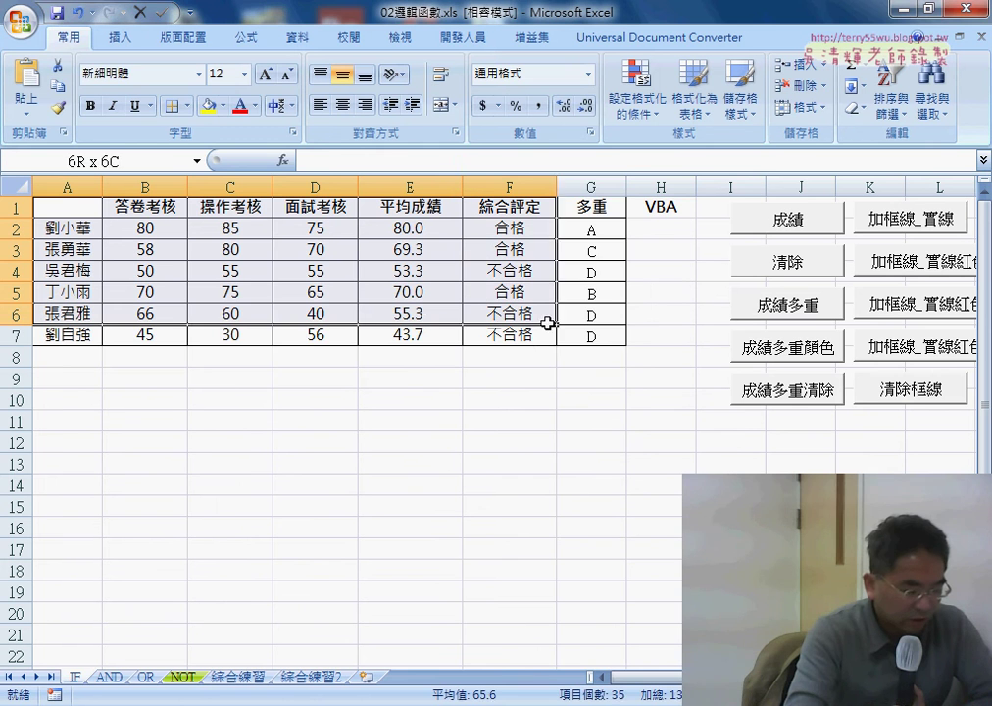
{"action": "left_click", "coordinate": [186, 105]}
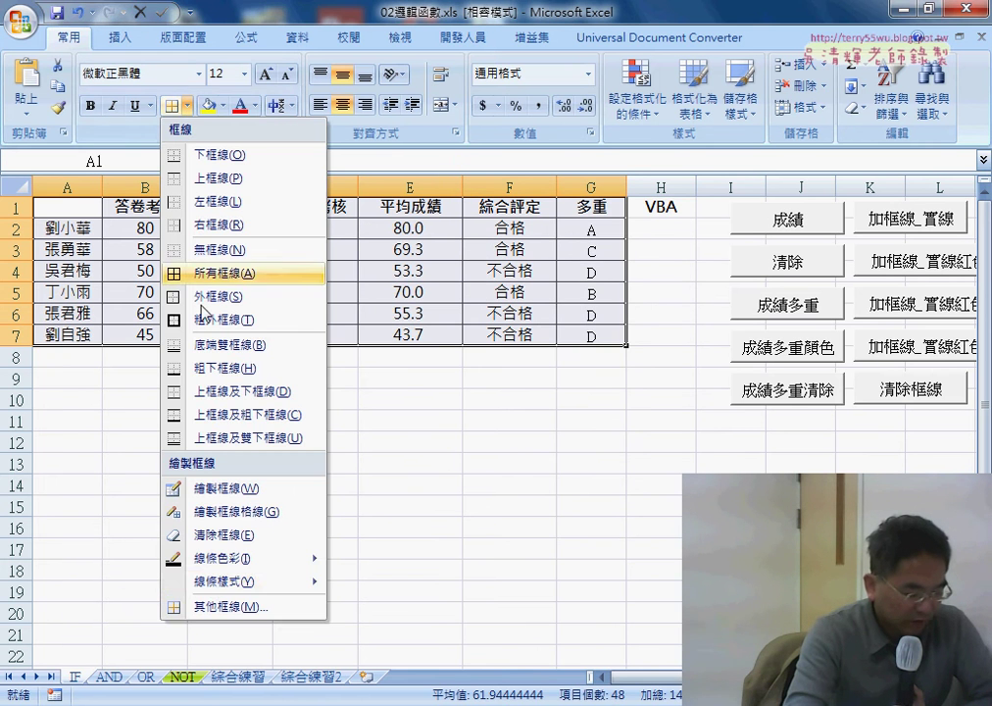
{"action": "left_click", "coordinate": [221, 604]}
{"action": "left_click", "coordinate": [212, 498]}
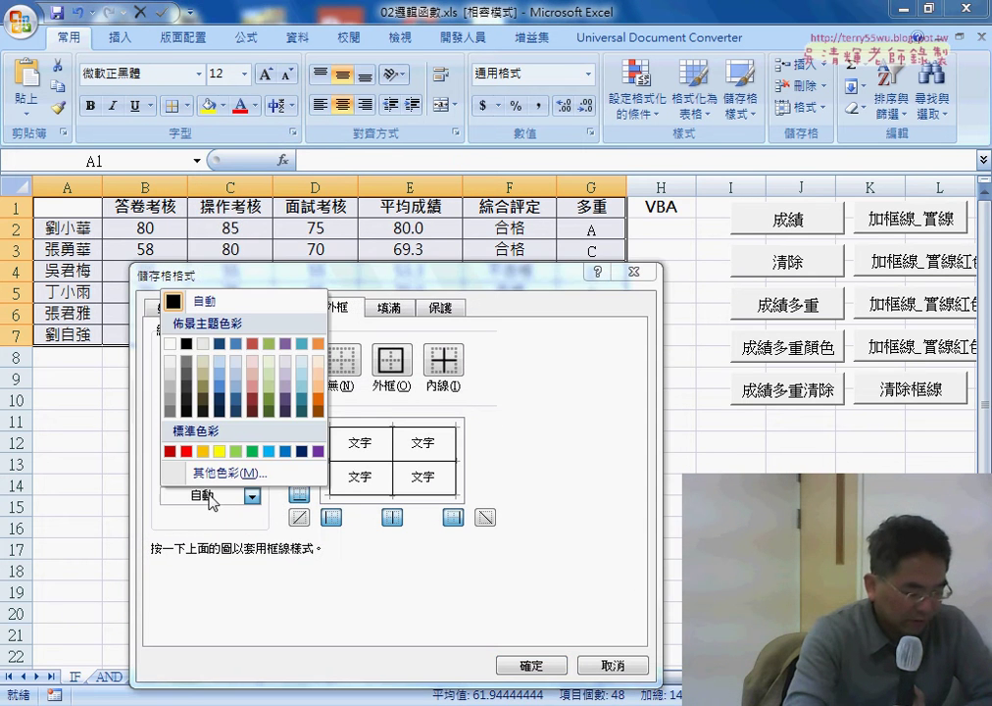
{"action": "left_click", "coordinate": [187, 451]}
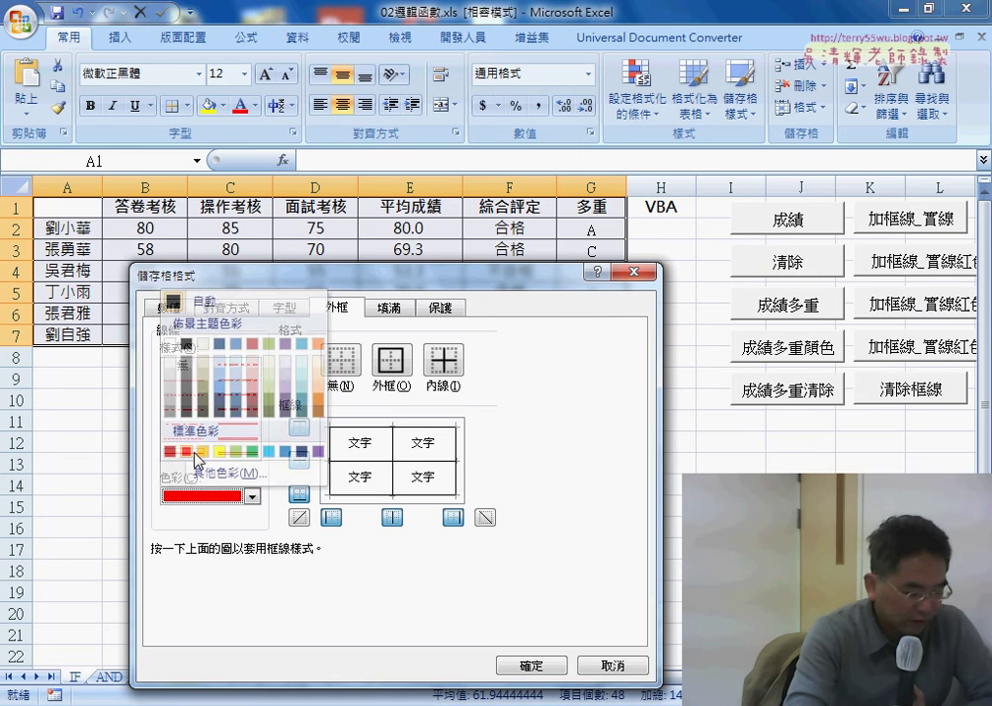
{"action": "left_click", "coordinate": [396, 361]}
{"action": "left_click", "coordinate": [443, 361]}
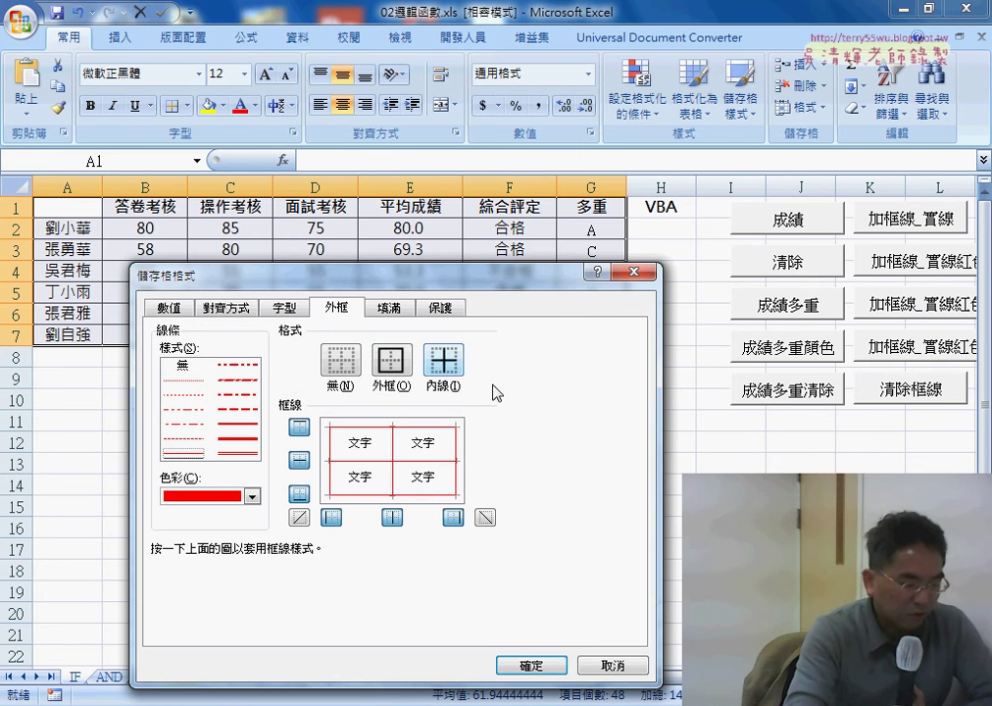
{"action": "left_click", "coordinate": [531, 667]}
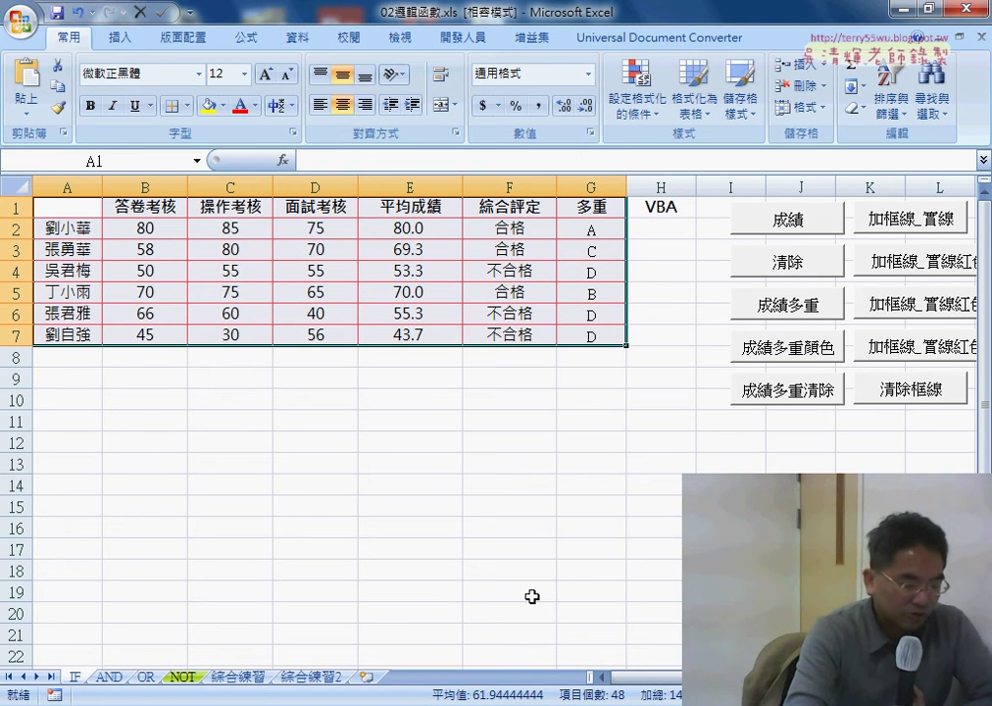
Step: Reopen the More Borders settings and browse the available line styles
{"action": "left_click", "coordinate": [186, 105]}
{"action": "left_click", "coordinate": [230, 606]}
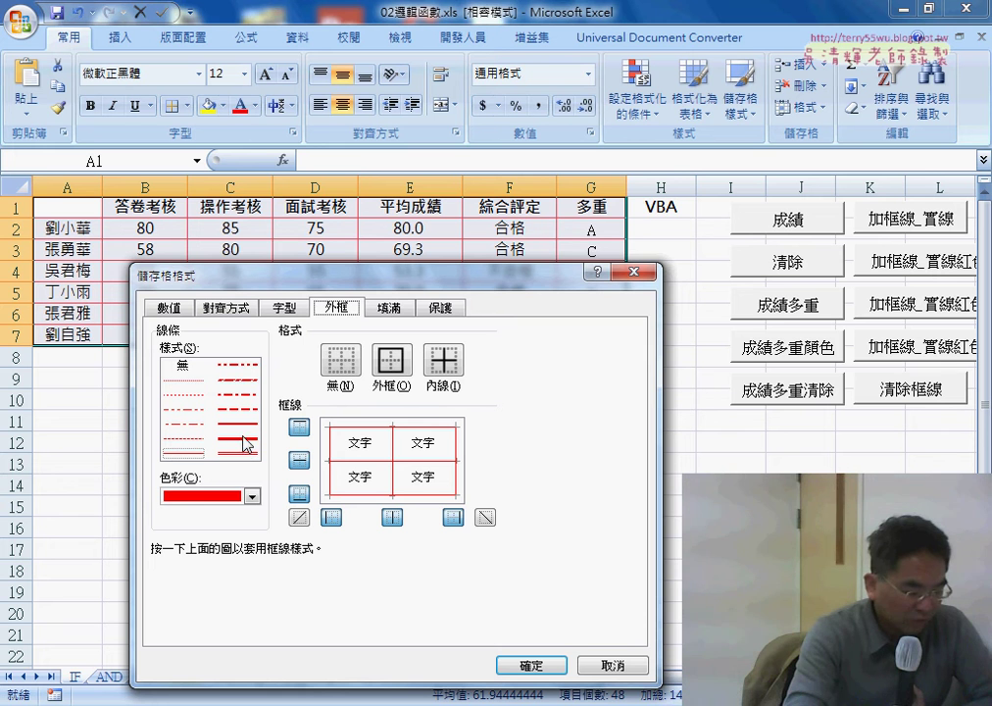
{"action": "left_click", "coordinate": [181, 378]}
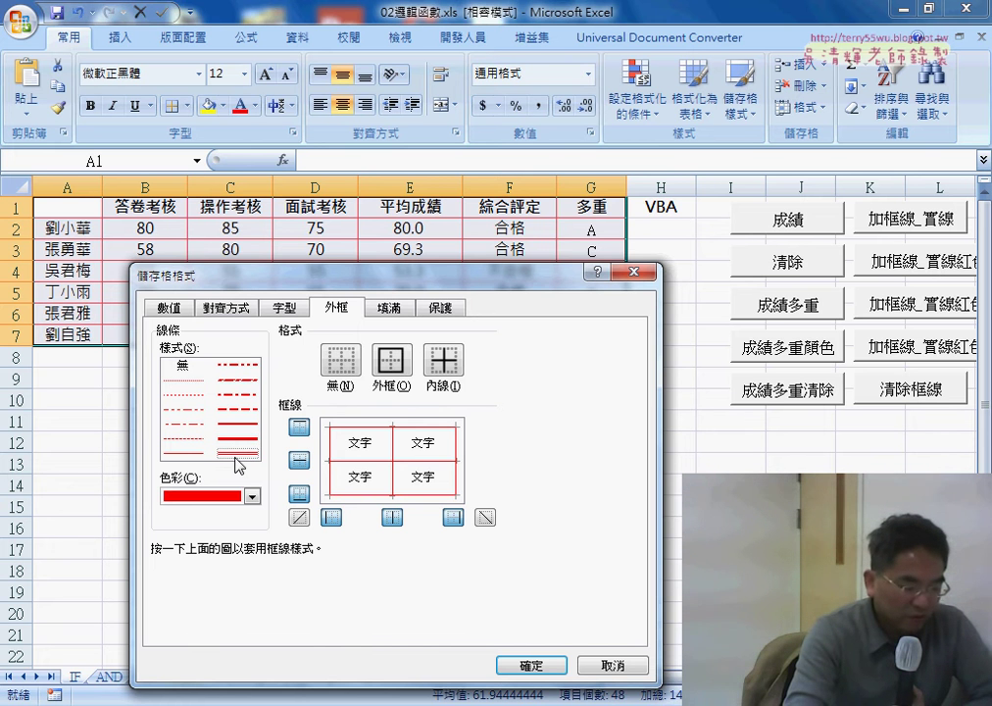
Step: Cancel the border settings and clear the table's borders with the 清除框線 button
{"action": "left_click", "coordinate": [620, 663]}
{"action": "left_click", "coordinate": [615, 485]}
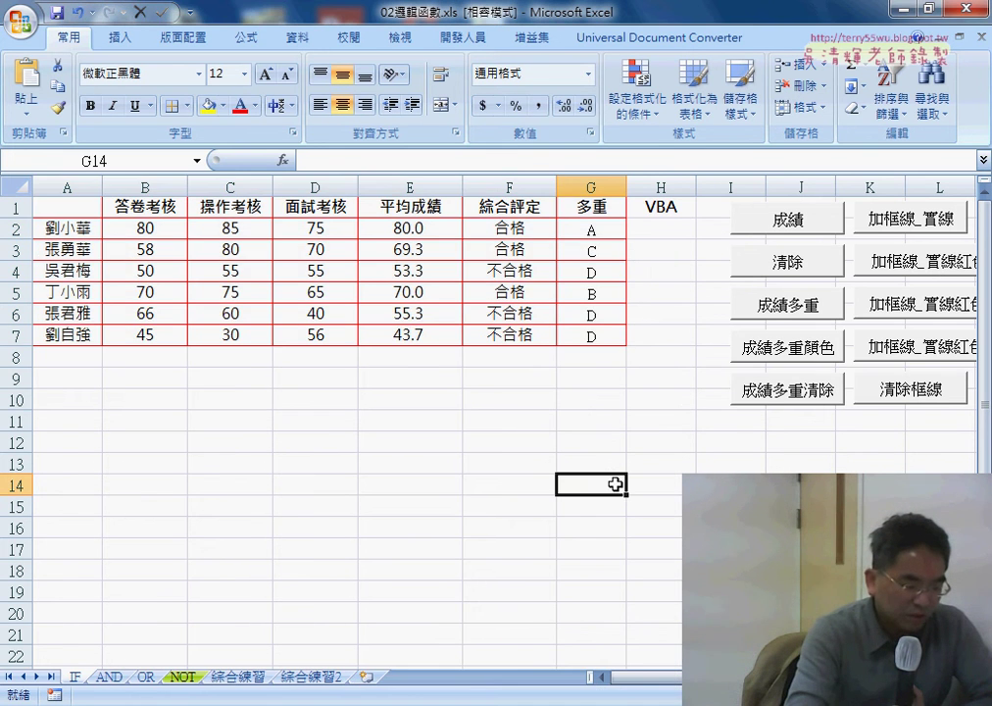
{"action": "left_click", "coordinate": [926, 393]}
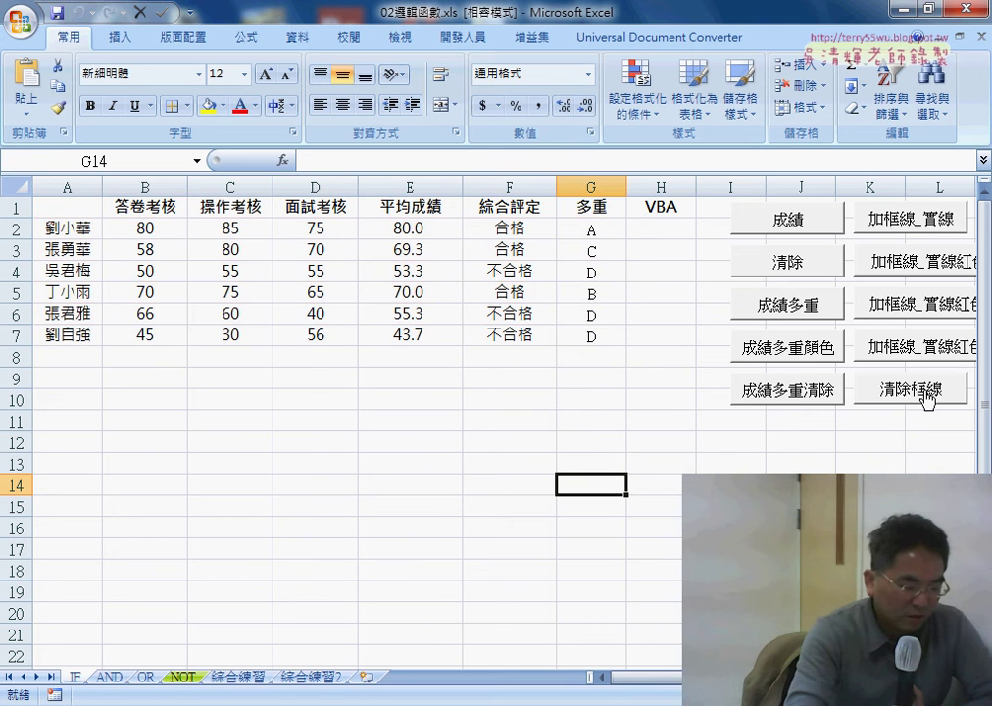
Step: Run the solid black and red border macros, and narrow column H
{"action": "left_click", "coordinate": [912, 221]}
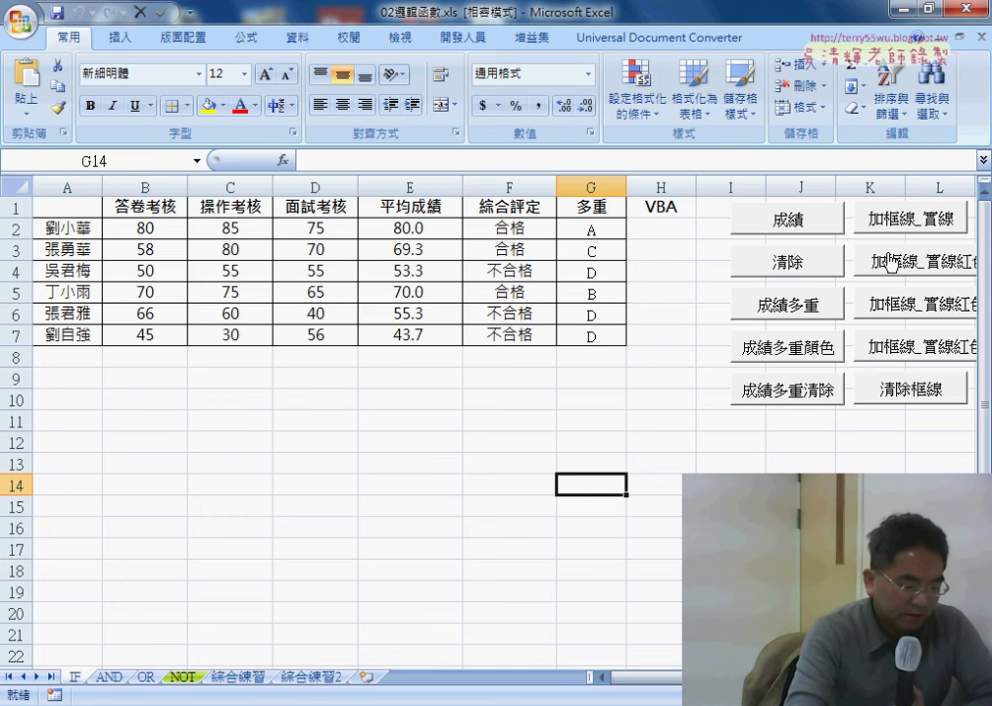
{"action": "left_click", "coordinate": [889, 261]}
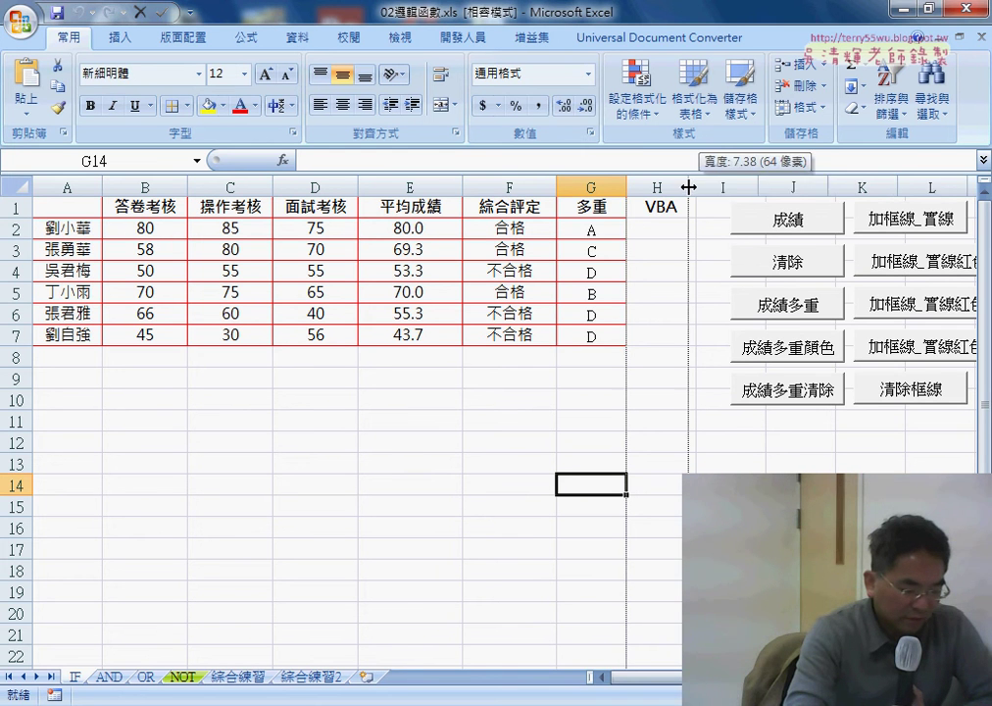
{"action": "mouse_move", "coordinate": [697, 186]}
{"action": "left_mouse_down"}
{"action": "mouse_move", "coordinate": [667, 186]}
{"action": "mouse_move", "coordinate": [706, 187]}
{"action": "left_mouse_up"}
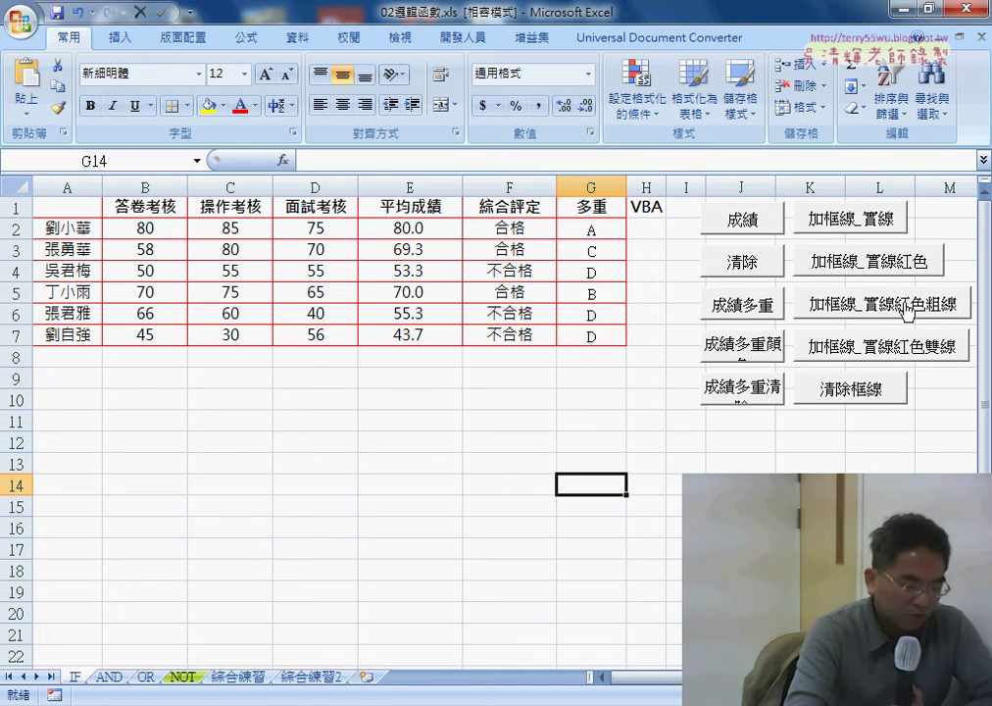
Step: Test the thick red and double red border macros, clearing borders after each
{"action": "left_click", "coordinate": [871, 304]}
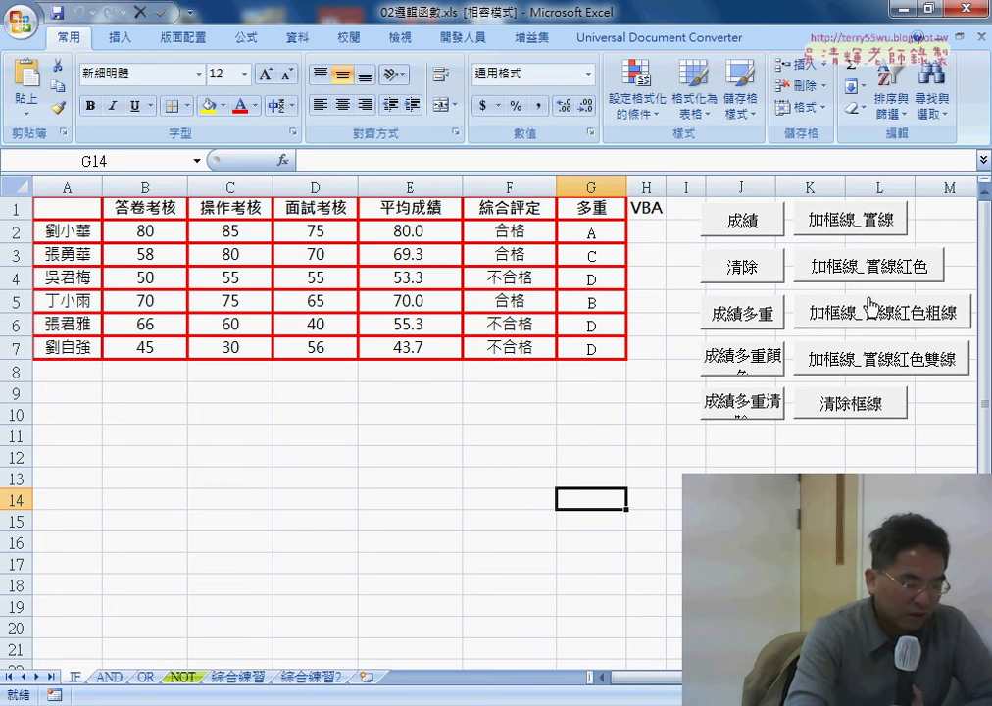
{"action": "left_click", "coordinate": [879, 412]}
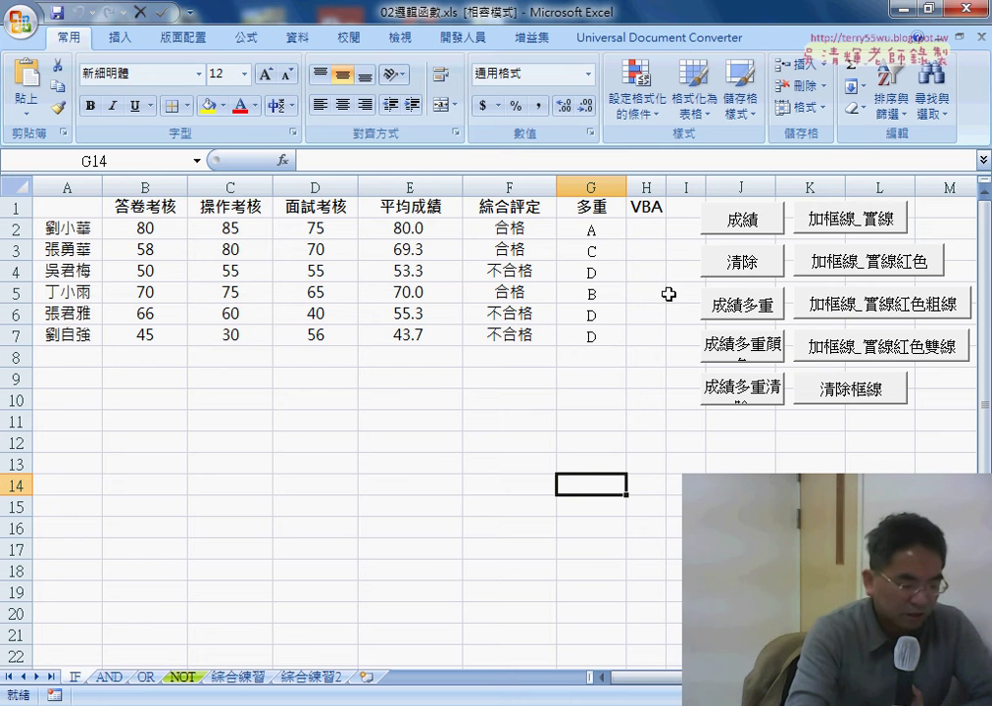
{"action": "left_click", "coordinate": [893, 355]}
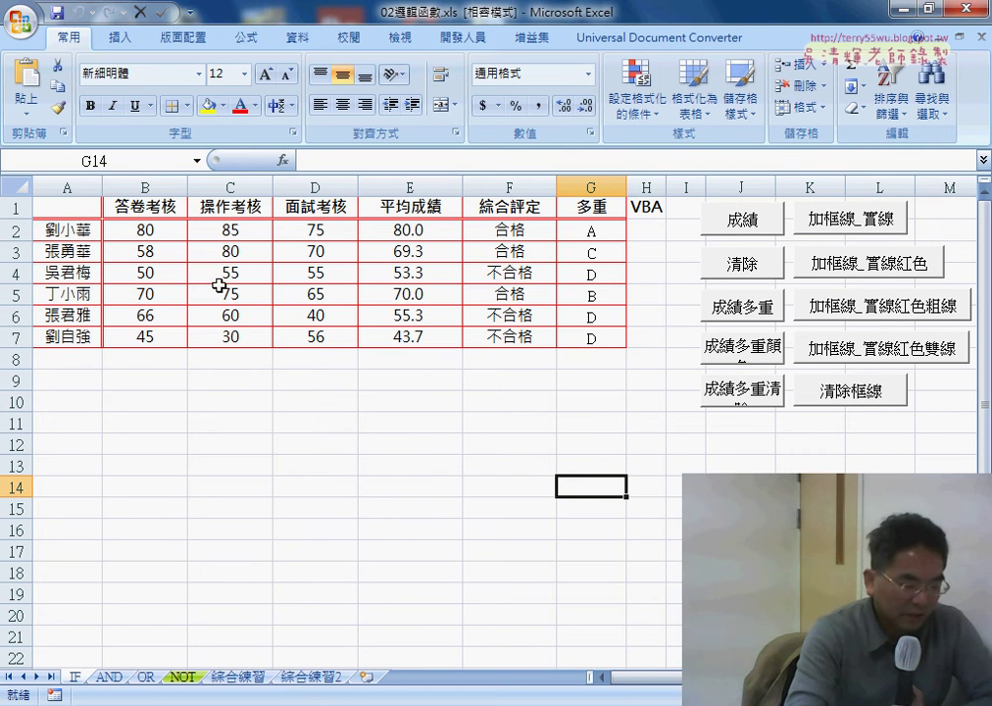
{"action": "left_click", "coordinate": [885, 399]}
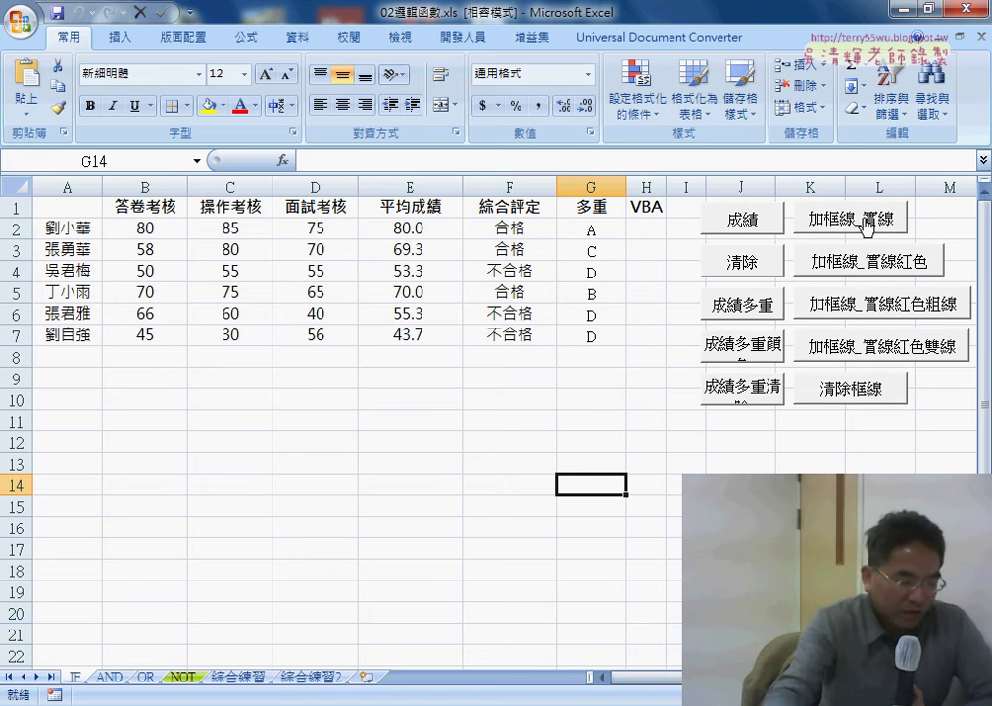
Step: Check G7's grade formula, then reselect the borderless table A1:G7
{"action": "left_click", "coordinate": [56, 210]}
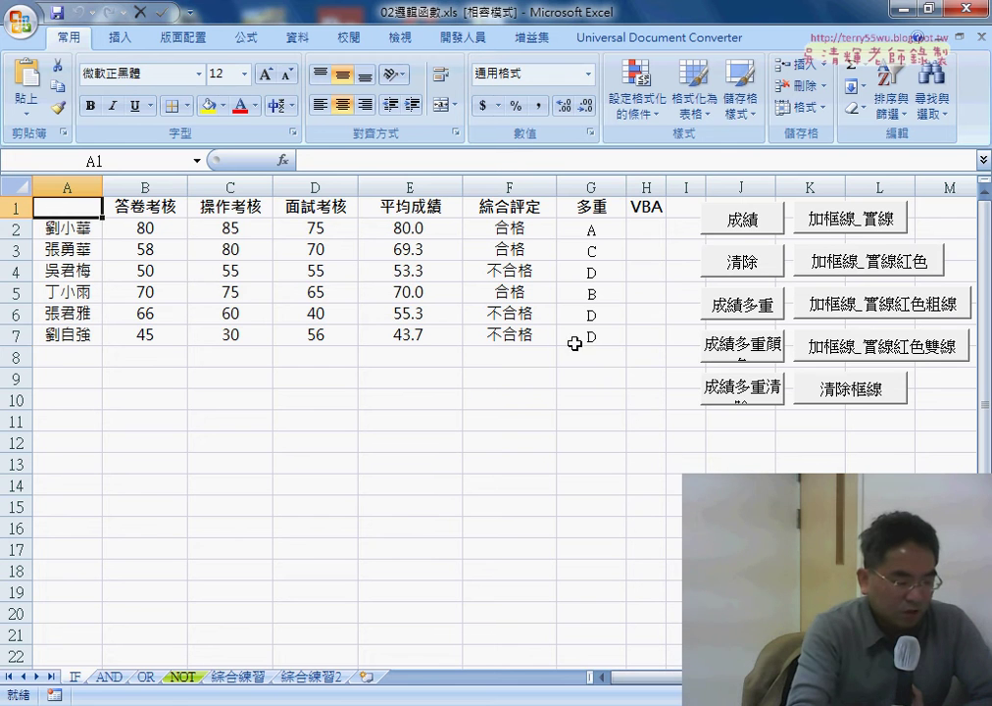
{"action": "left_click", "coordinate": [585, 335]}
{"action": "left_click_drag", "start_coordinate": [63, 207], "coordinate": [568, 332]}
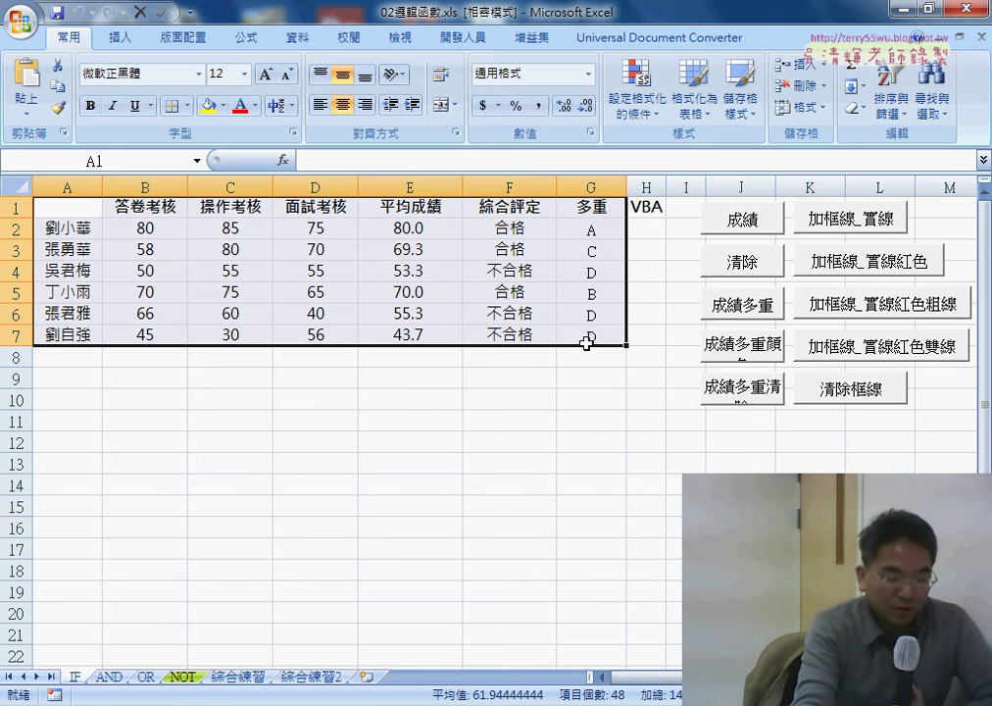
Step: Open the 加框線_實線 button's assigned macro in the VBA editor and widen the code window
{"action": "right_click", "coordinate": [855, 220]}
{"action": "left_click", "coordinate": [775, 376]}
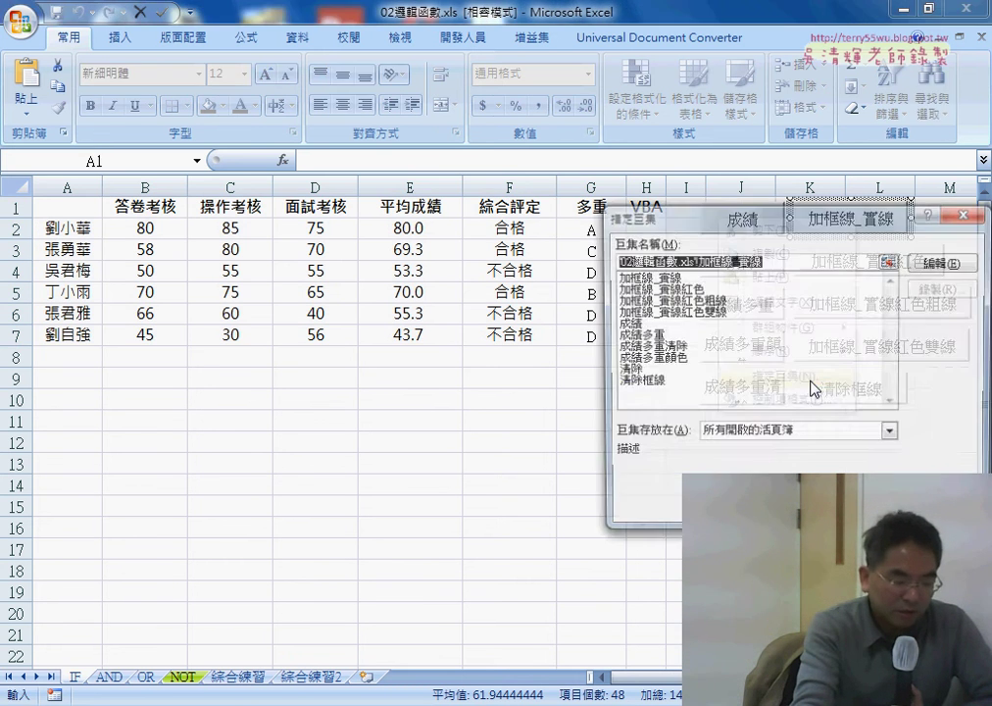
{"action": "left_click", "coordinate": [946, 261]}
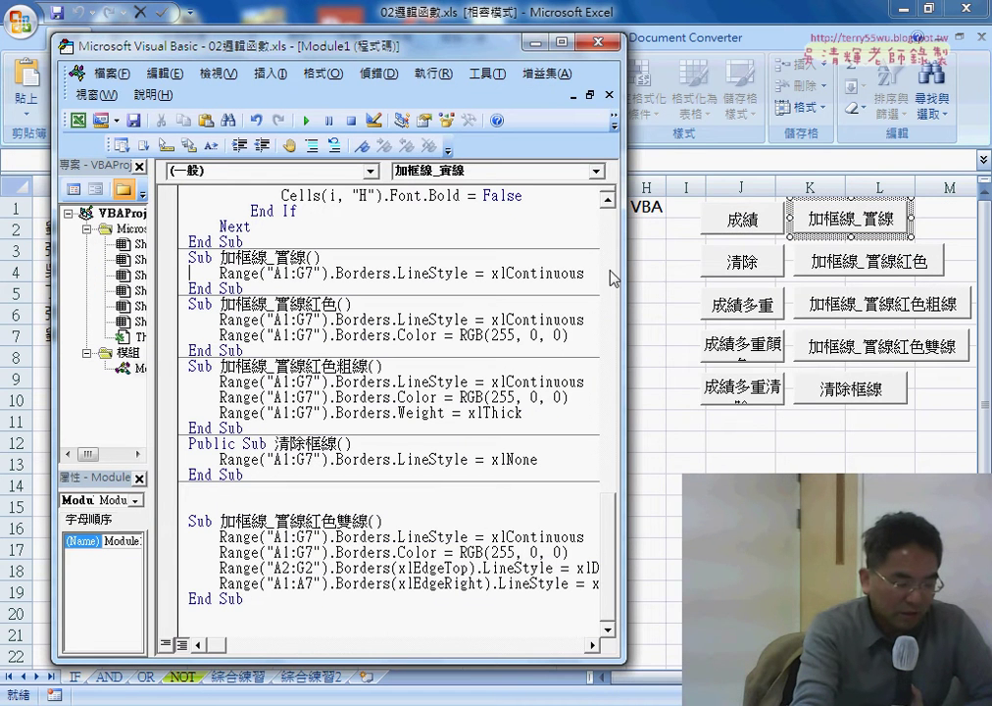
{"action": "left_click_drag", "start_coordinate": [624, 277], "coordinate": [919, 278]}
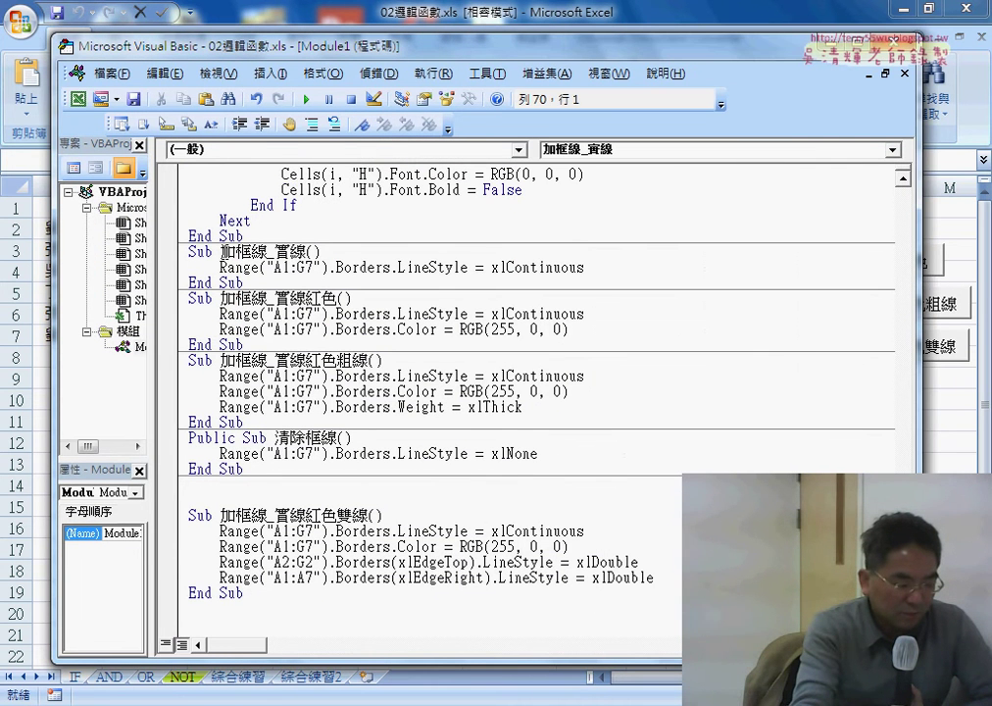
{"action": "double_click", "coordinate": [306, 250]}
Step: Open the Add Procedure dialog from Insert > Procedure, then dismiss it
{"action": "left_click", "coordinate": [271, 72]}
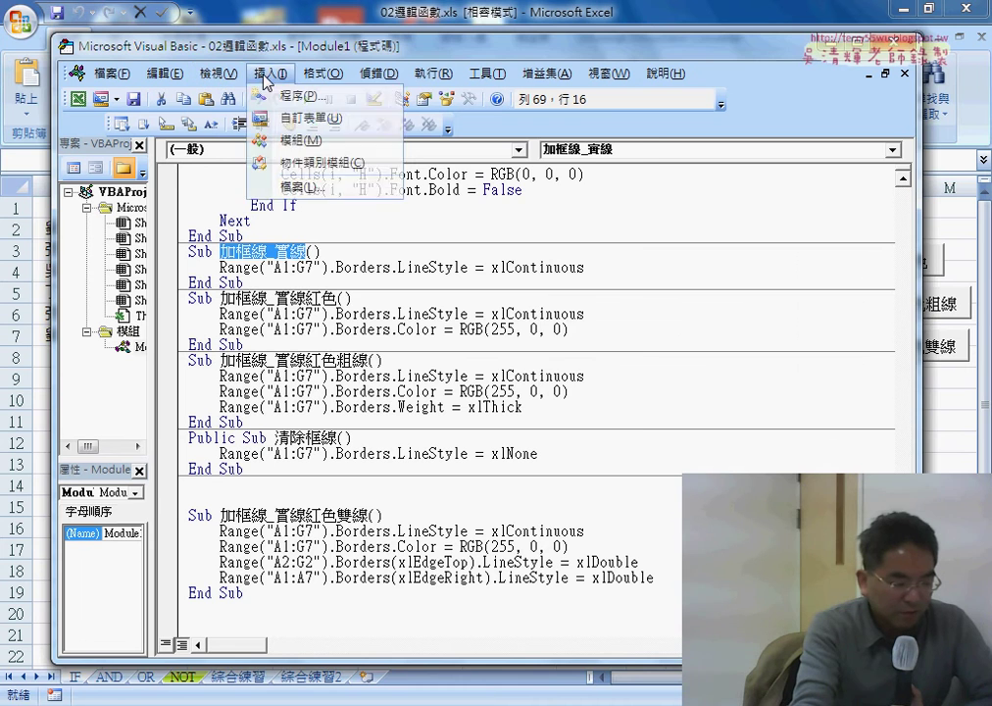
{"action": "left_click", "coordinate": [312, 92]}
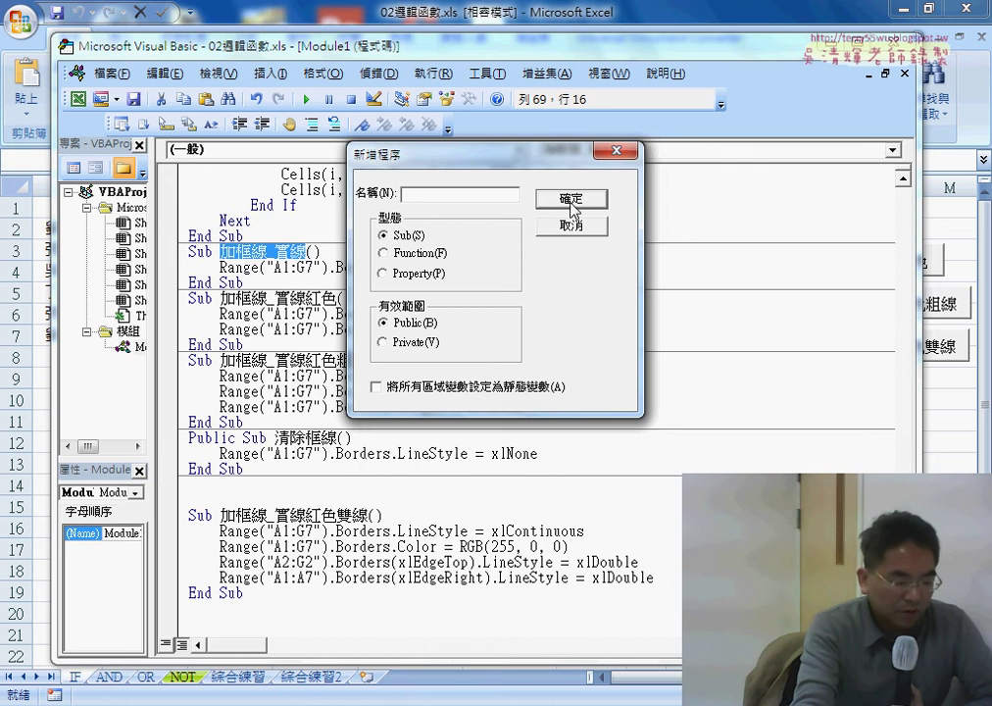
{"action": "left_click", "coordinate": [571, 224]}
Step: Delete '.Borders.LineStyle = xlContinuous' from the 加框線_實線 macro line
{"action": "left_click_drag", "start_coordinate": [586, 267], "coordinate": [189, 251]}
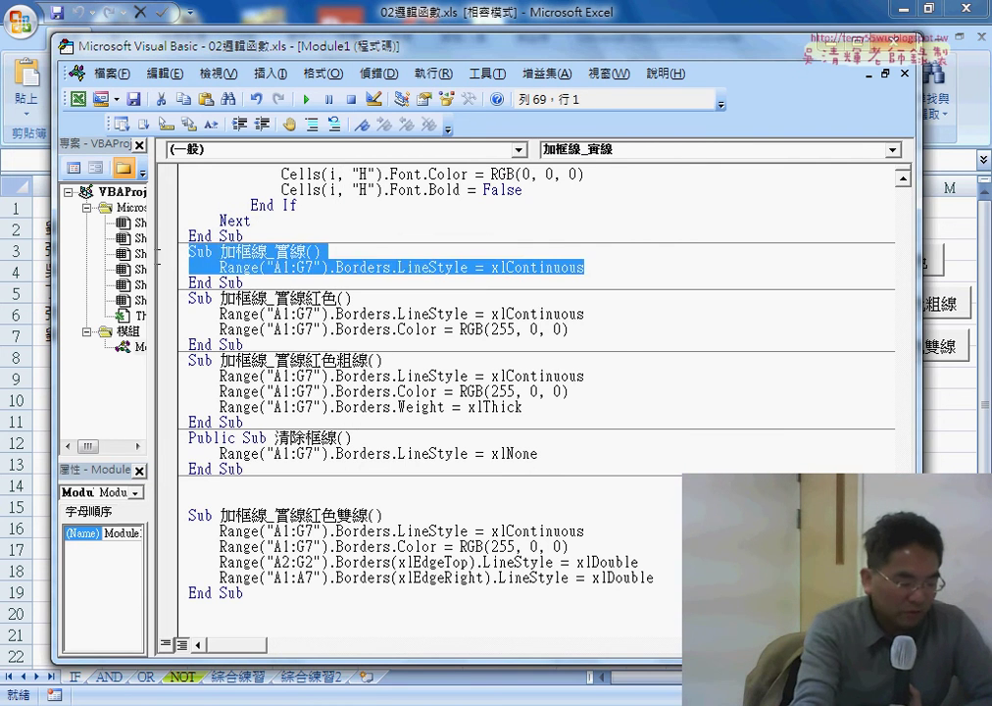
{"action": "left_click_drag", "start_coordinate": [585, 267], "coordinate": [337, 265]}
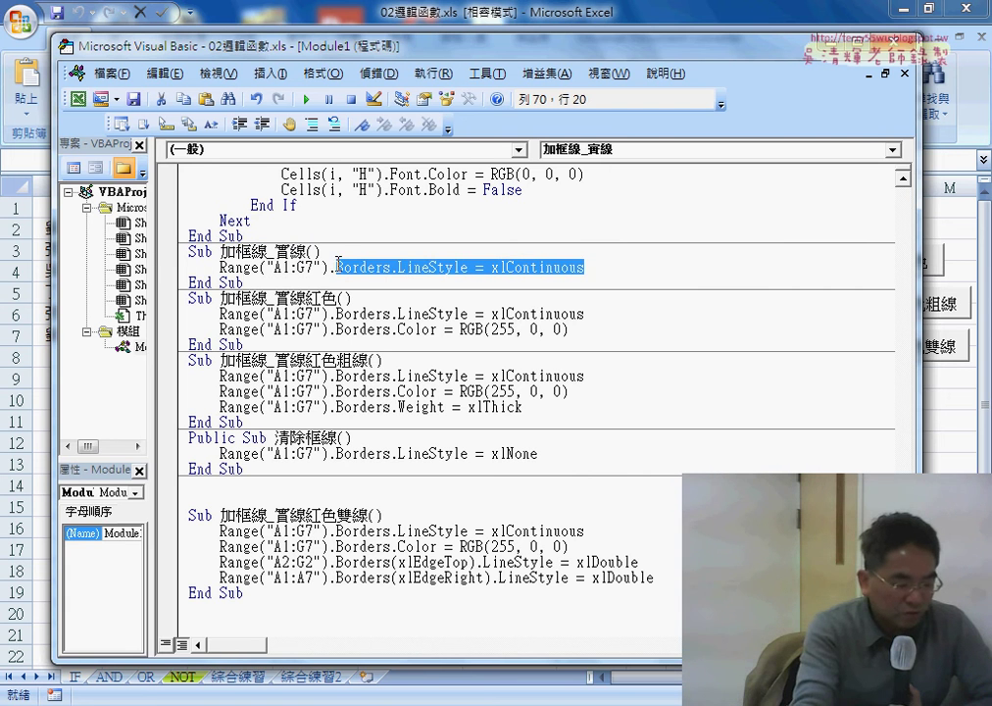
{"action": "key", "text": "shift+Left"}
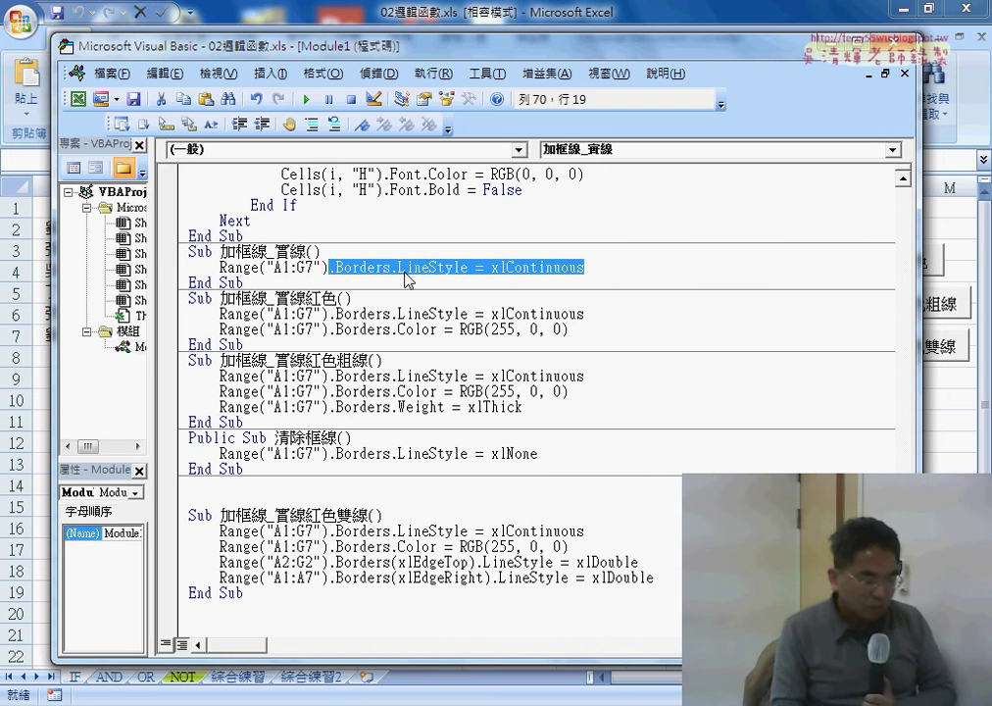
{"action": "key", "text": "Delete"}
Step: Retype '.Borders.' after Range("A1:G7"), picking Borders from the autocomplete list
{"action": "type", "text": "."}
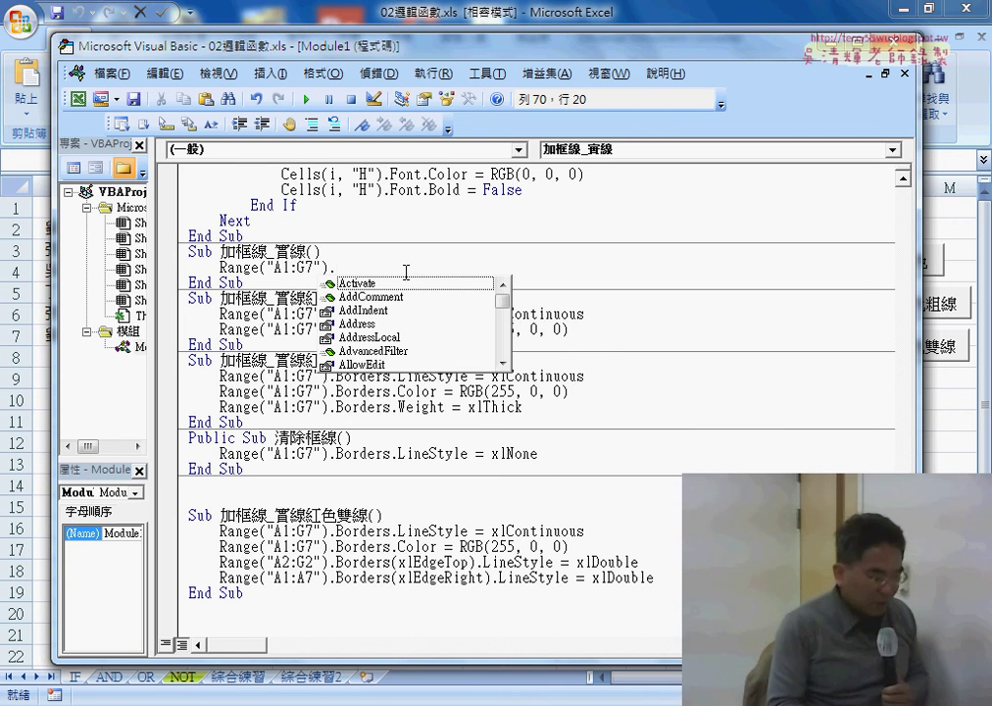
{"action": "type", "text": "B"}
{"action": "key", "text": "Down"}
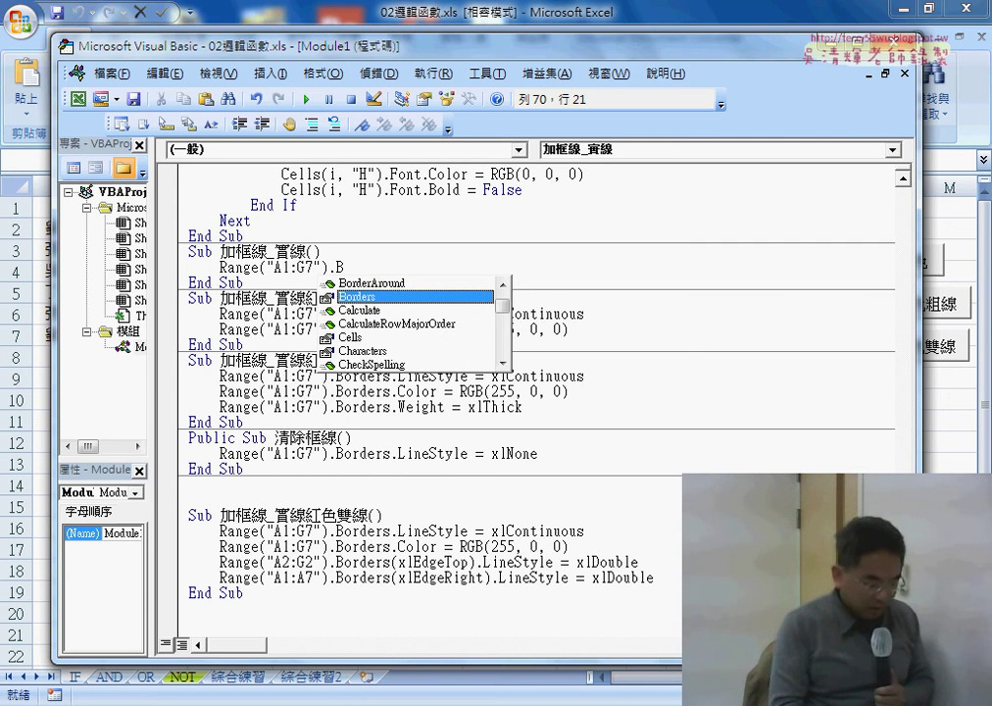
{"action": "type", "text": "orders."}
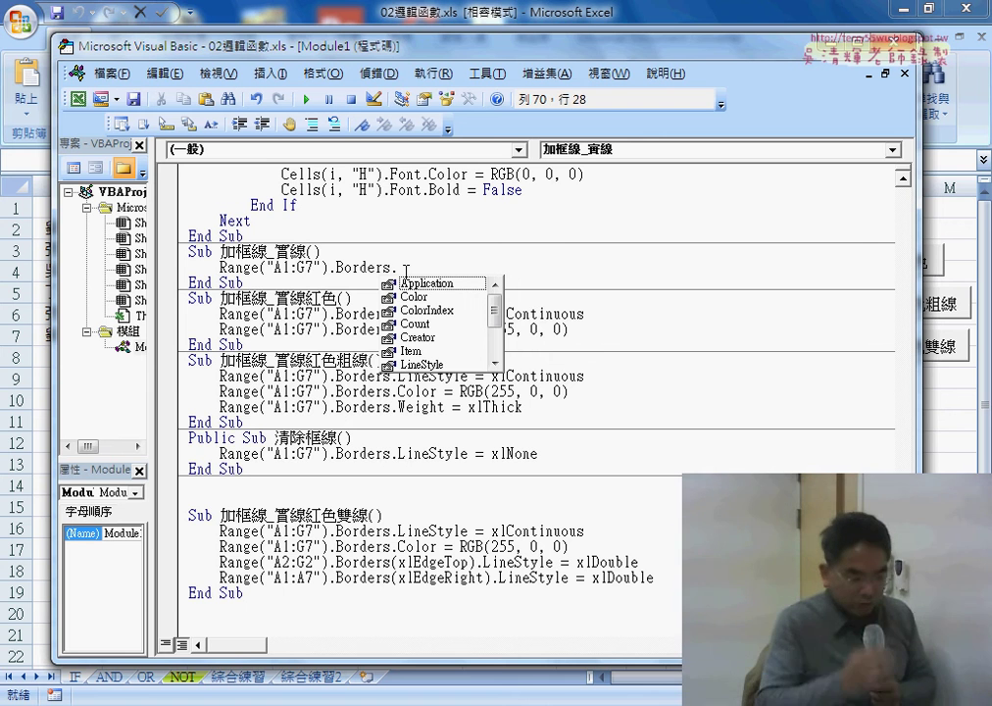
{"action": "key", "text": "Down"}
{"action": "key", "text": "Down"}
{"action": "key", "text": "Down"}
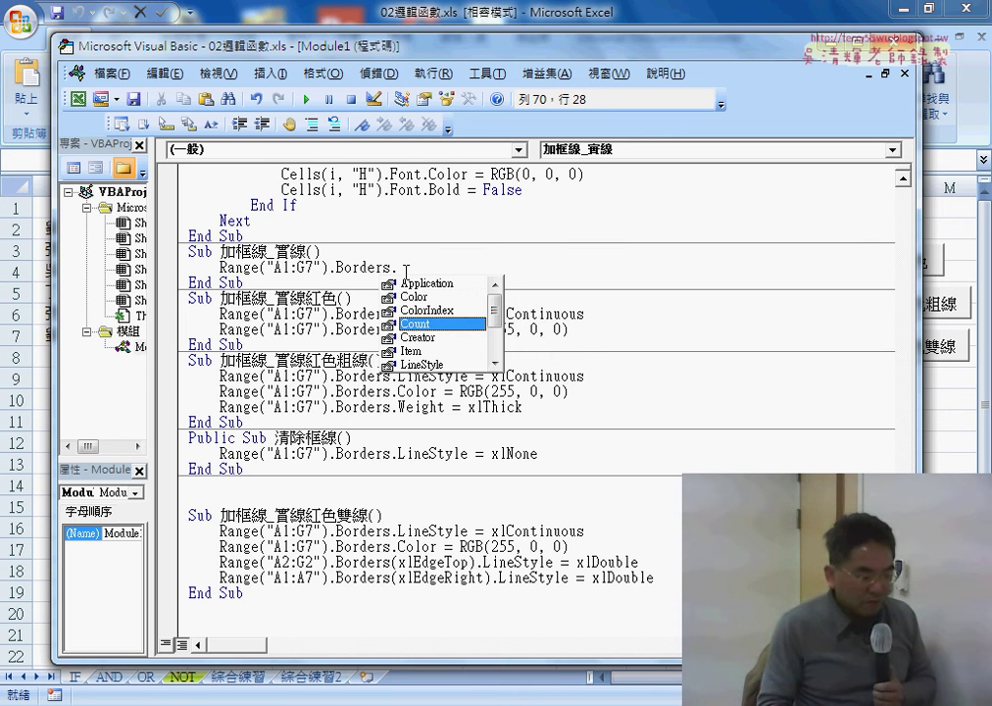
{"action": "key", "text": "Down"}
{"action": "key", "text": "Down"}
{"action": "key", "text": "Down"}
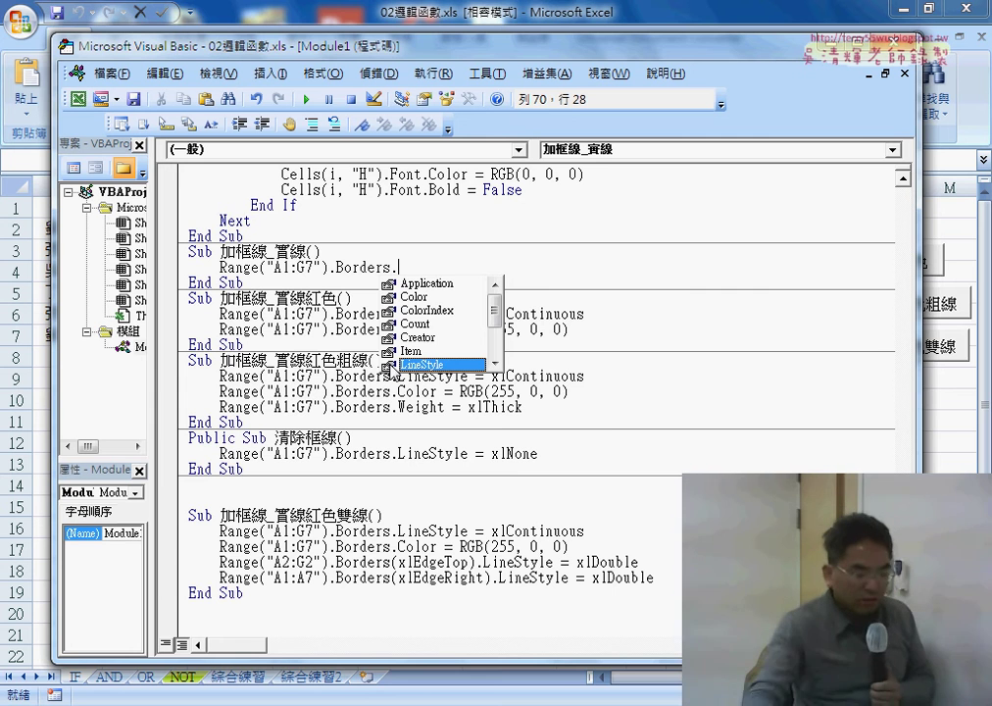
{"action": "left_click", "coordinate": [496, 361]}
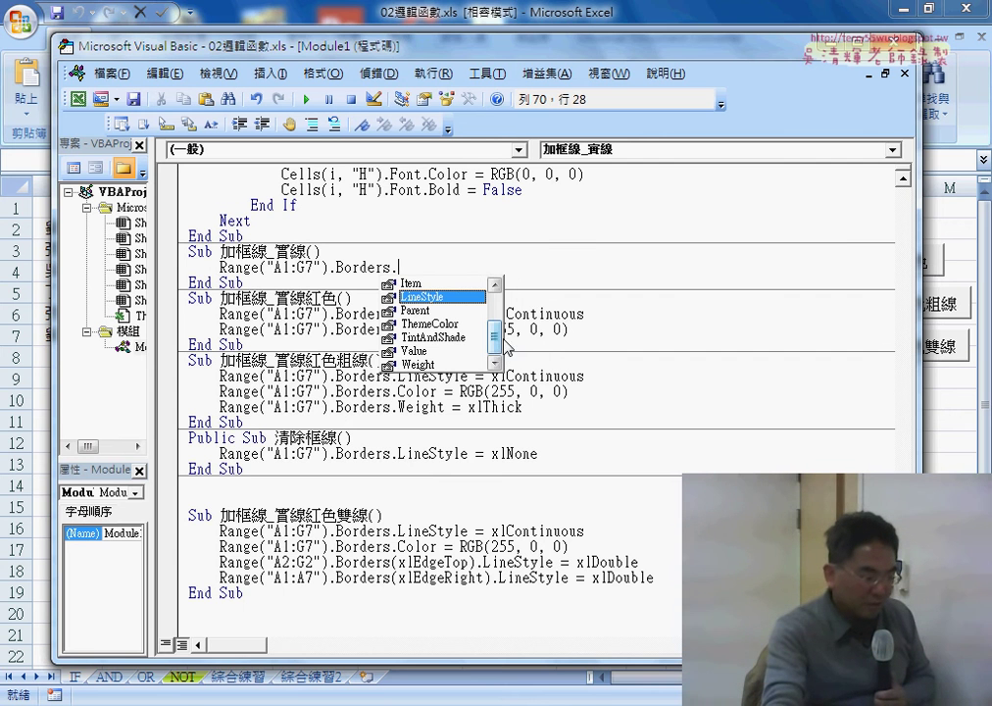
{"action": "mouse_move", "coordinate": [497, 348]}
{"action": "left_mouse_down"}
{"action": "mouse_move", "coordinate": [487, 323]}
{"action": "mouse_move", "coordinate": [496, 329]}
{"action": "left_mouse_up"}
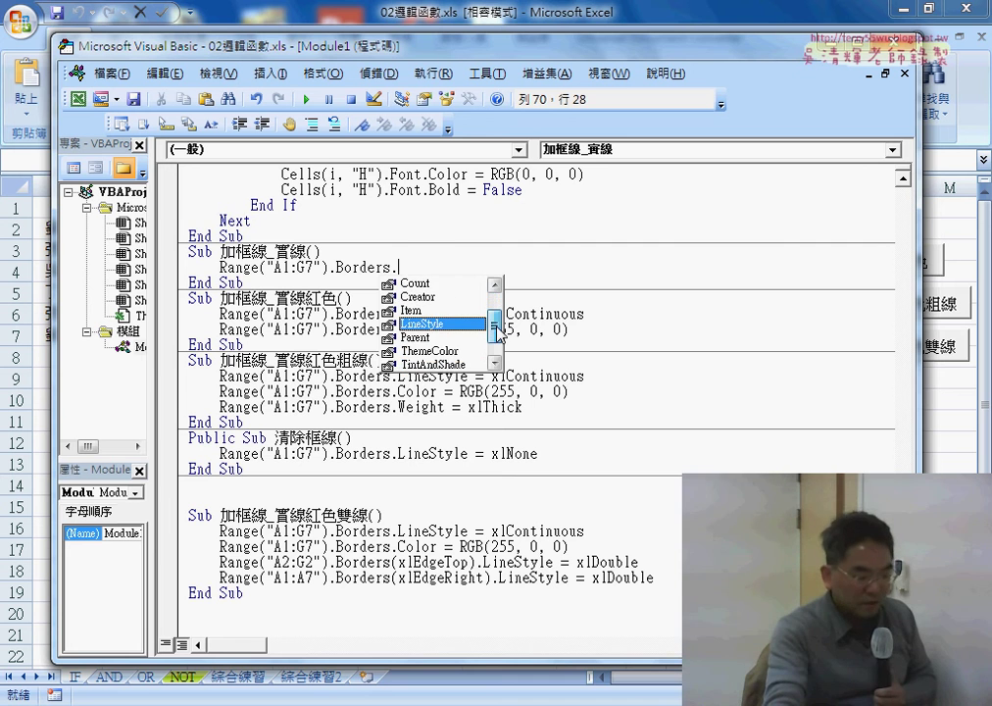
Step: Complete the line as 'LineStyle=' and look up the LineStyle property in Excel Help
{"action": "double_click", "coordinate": [423, 325]}
{"action": "type", "text": "-"}
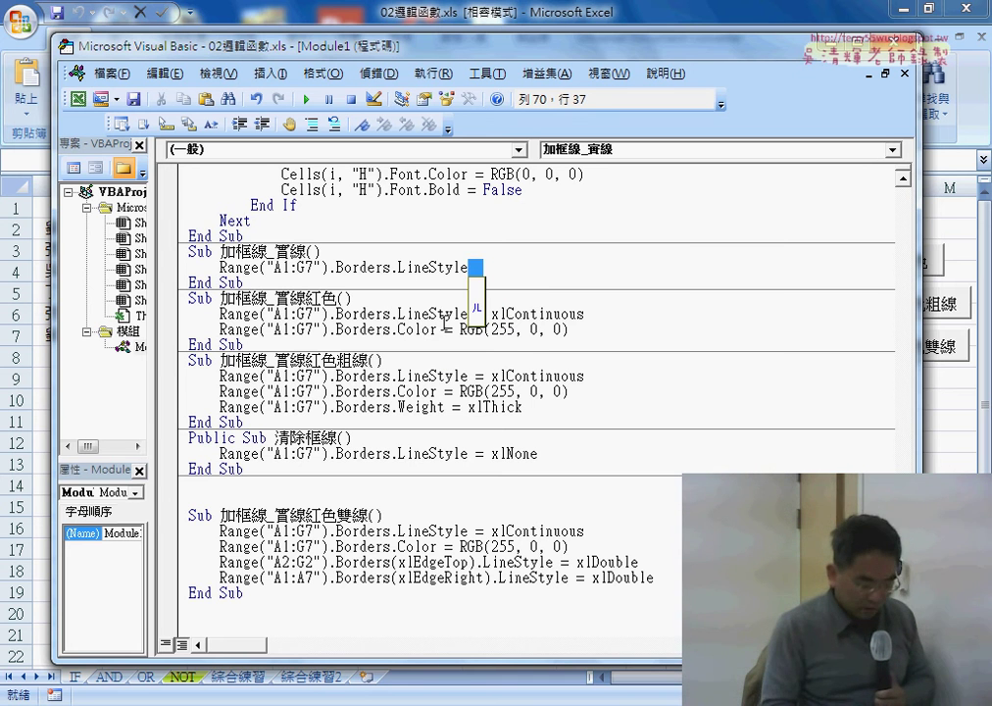
{"action": "key", "text": "Escape"}
{"action": "type", "text": "="}
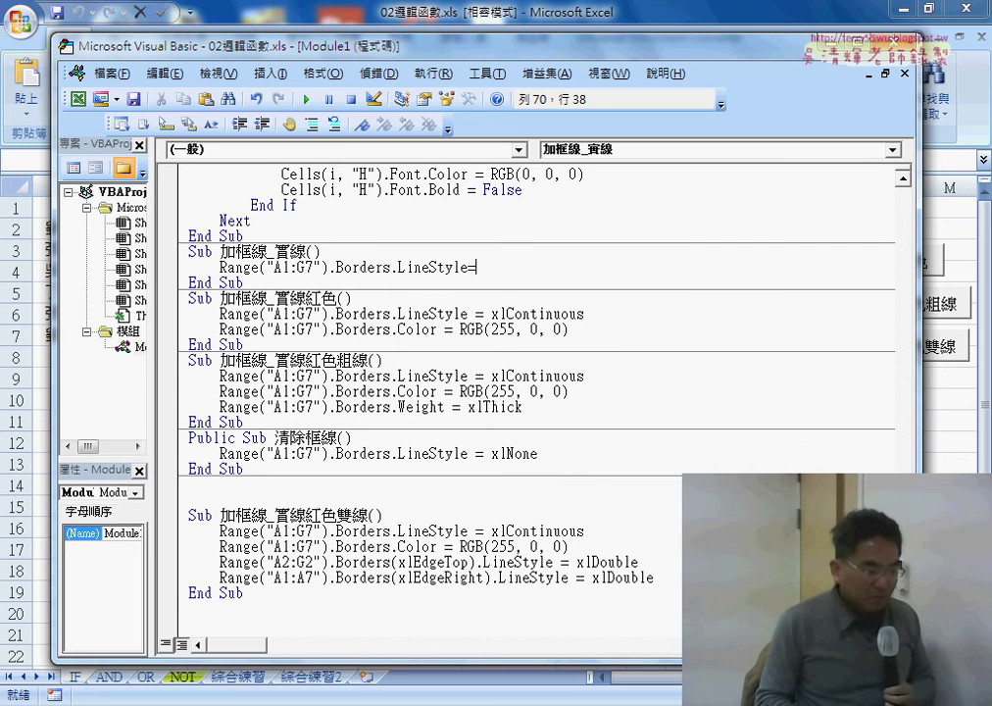
{"action": "left_click", "coordinate": [460, 267]}
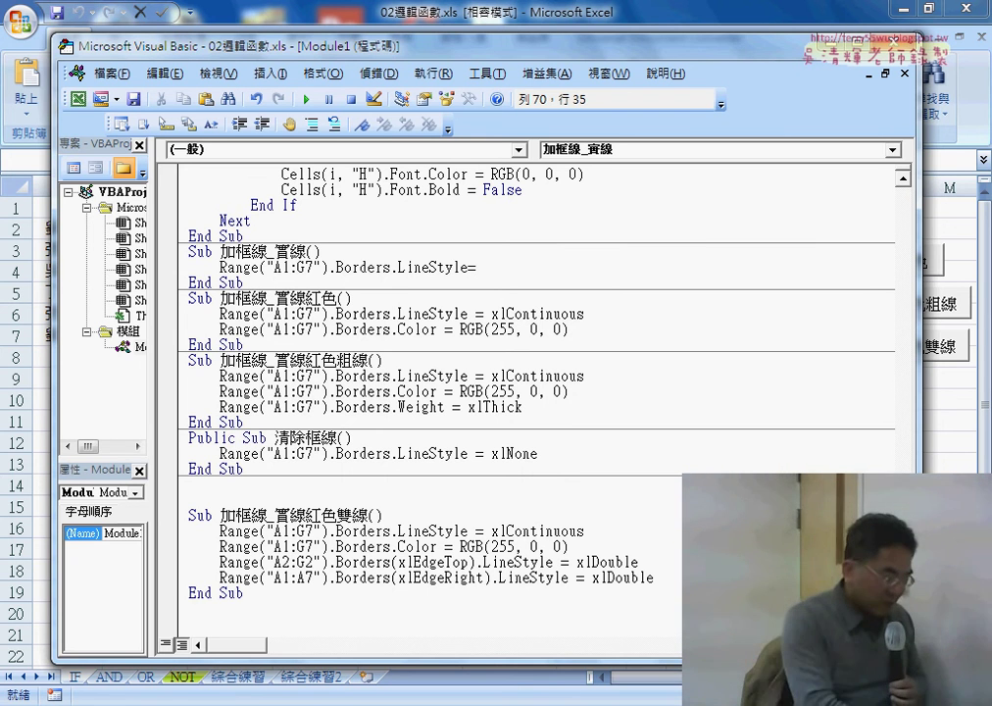
{"action": "key", "text": "F1"}
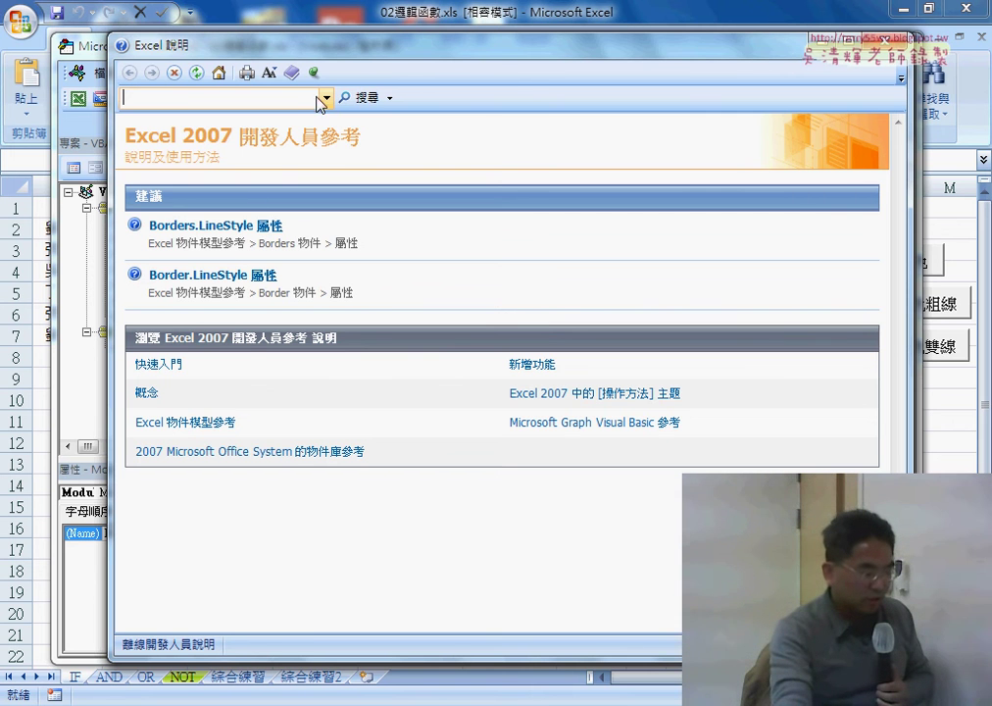
Step: Browse the Borders.LineStyle and Border.LineStyle help topics
{"action": "left_click_drag", "start_coordinate": [346, 61], "coordinate": [494, 59]}
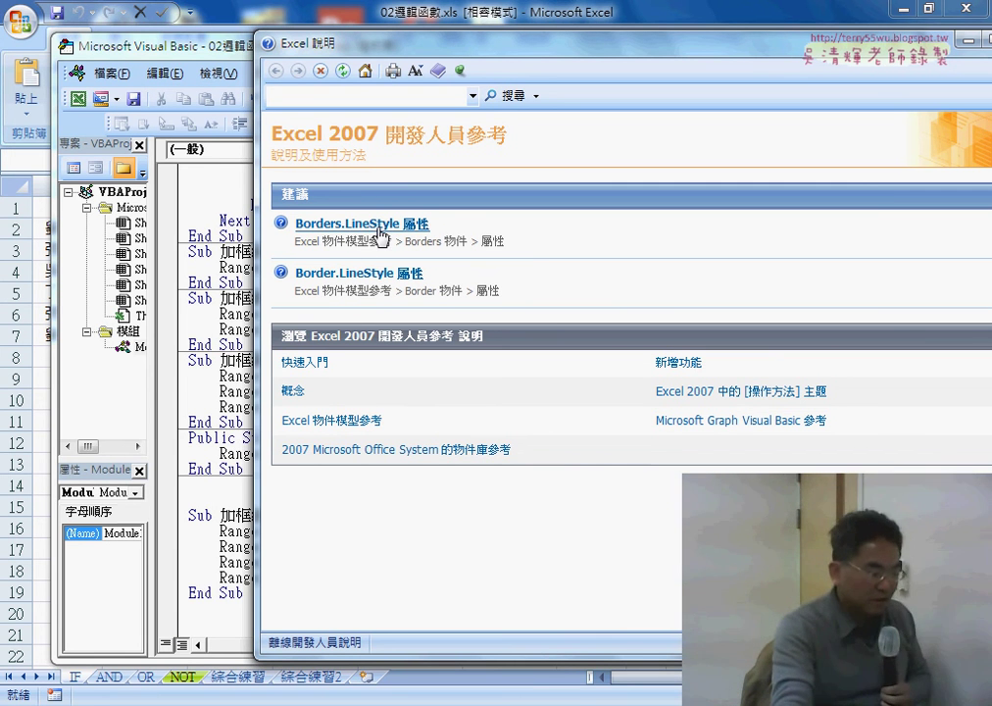
{"action": "left_click", "coordinate": [380, 229]}
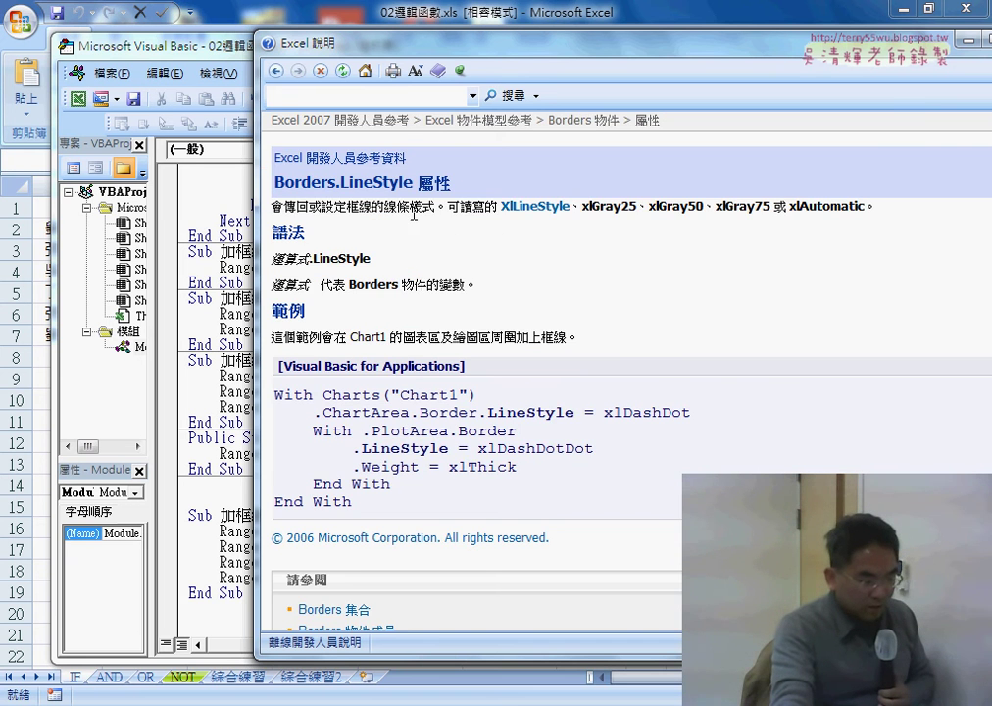
{"action": "left_click", "coordinate": [276, 71]}
{"action": "left_click", "coordinate": [384, 275]}
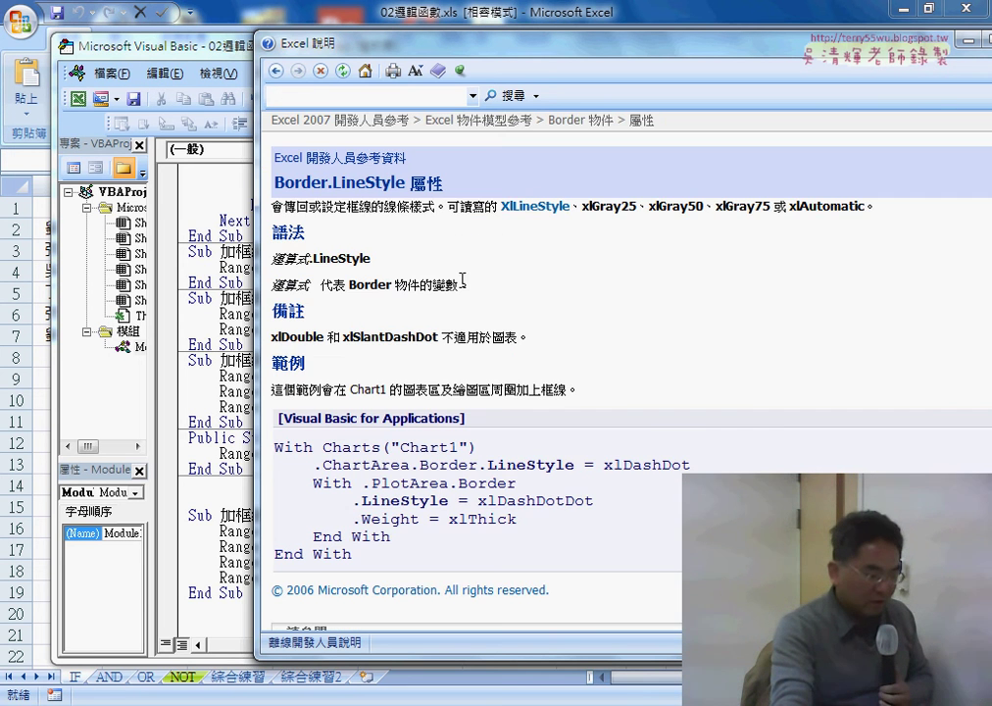
{"action": "left_click", "coordinate": [277, 71]}
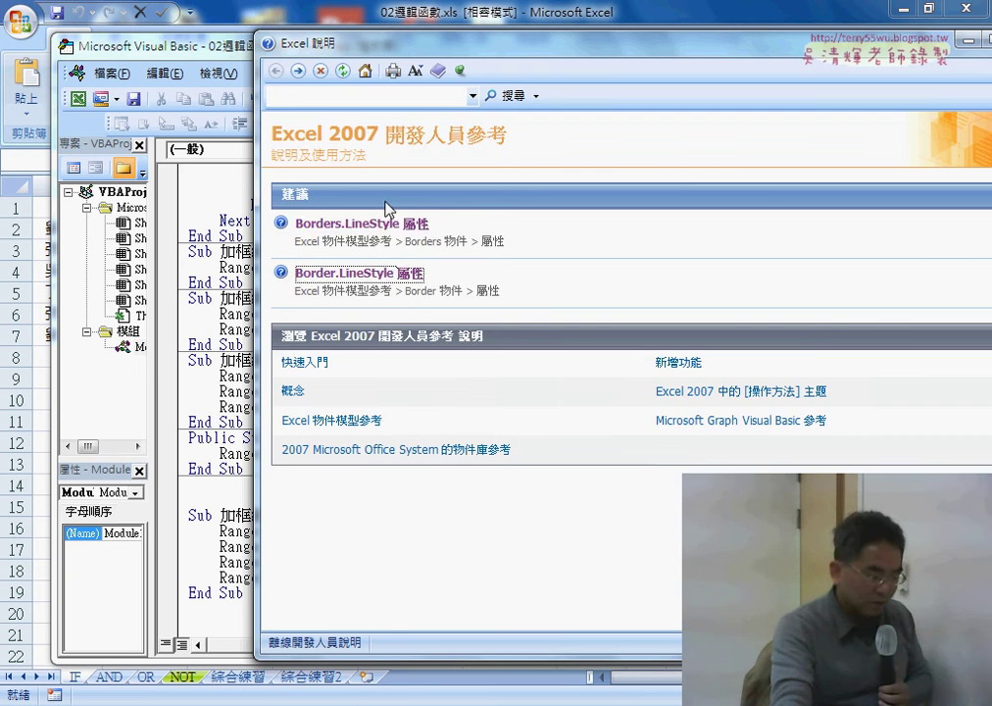
{"action": "left_click", "coordinate": [380, 230]}
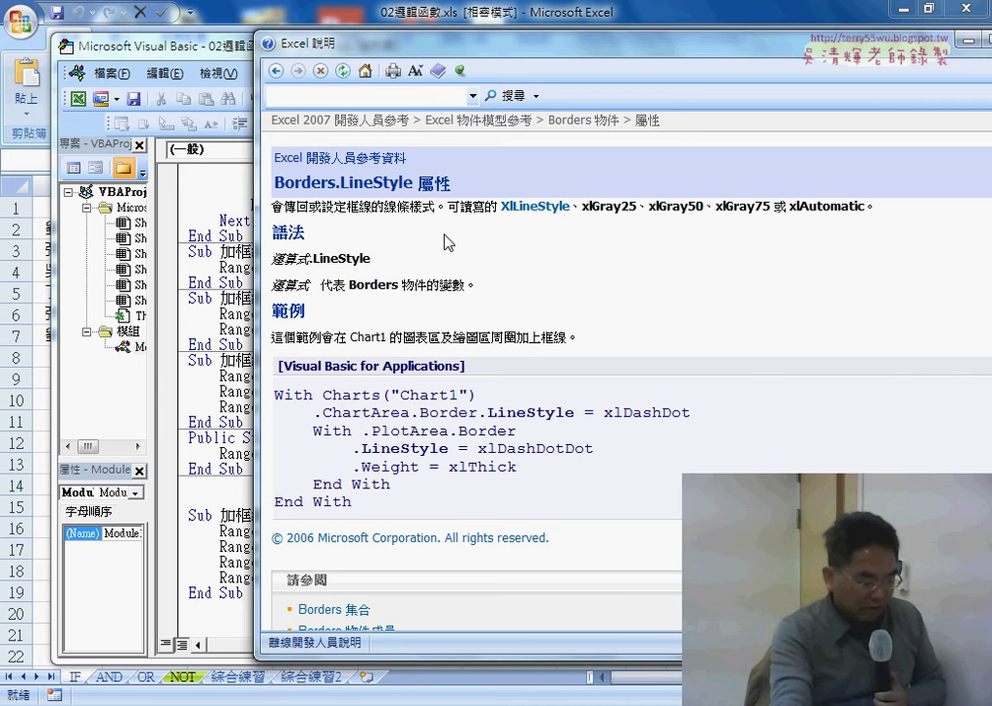
{"action": "scroll", "coordinate": [444, 235], "scroll_direction": "down", "scroll_amount": 1}
{"action": "scroll", "coordinate": [500, 345], "scroll_direction": "up", "scroll_amount": 1}
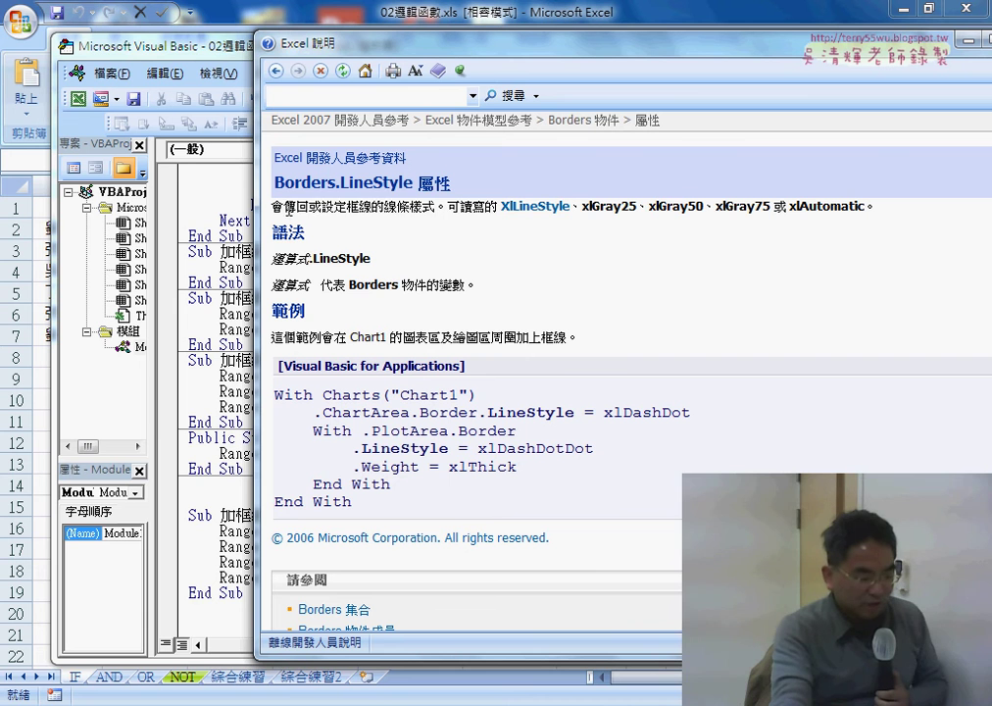
Step: Open the XlLineStyle constants list and review xlContinuous, xlDash and xlDouble
{"action": "left_click_drag", "start_coordinate": [285, 208], "coordinate": [436, 208]}
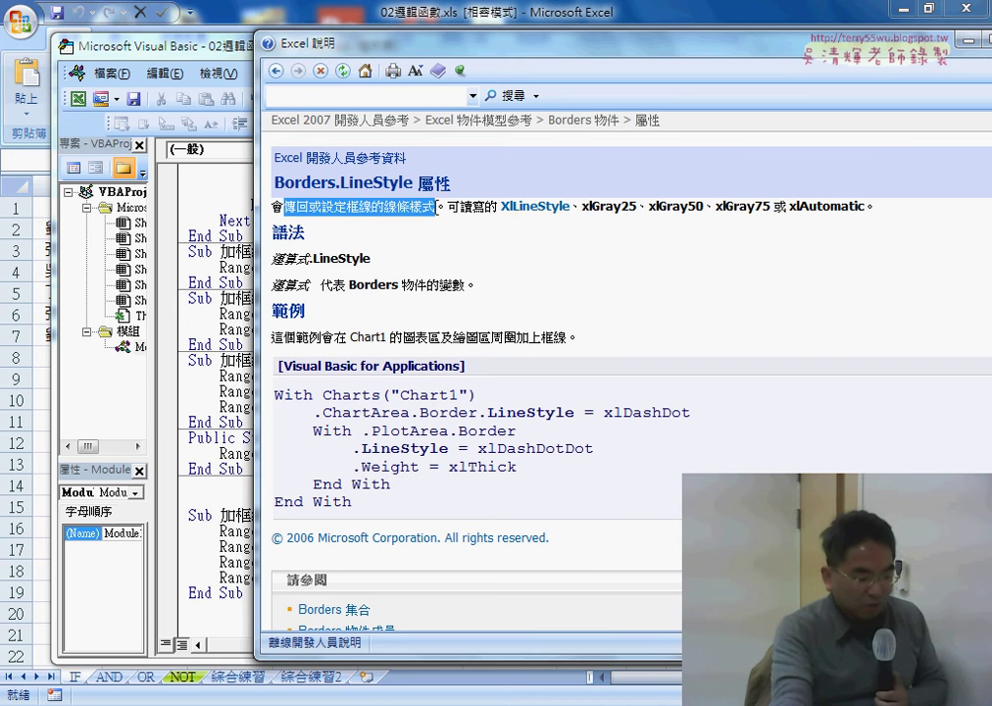
{"action": "left_click", "coordinate": [542, 214]}
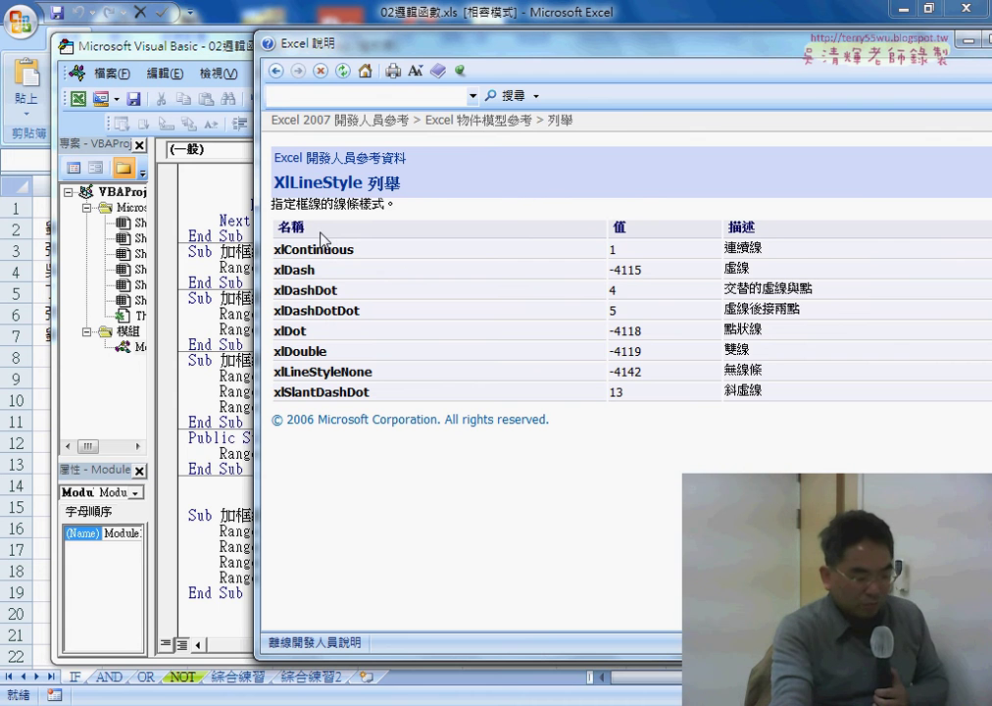
{"action": "left_click_drag", "start_coordinate": [754, 251], "coordinate": [727, 246]}
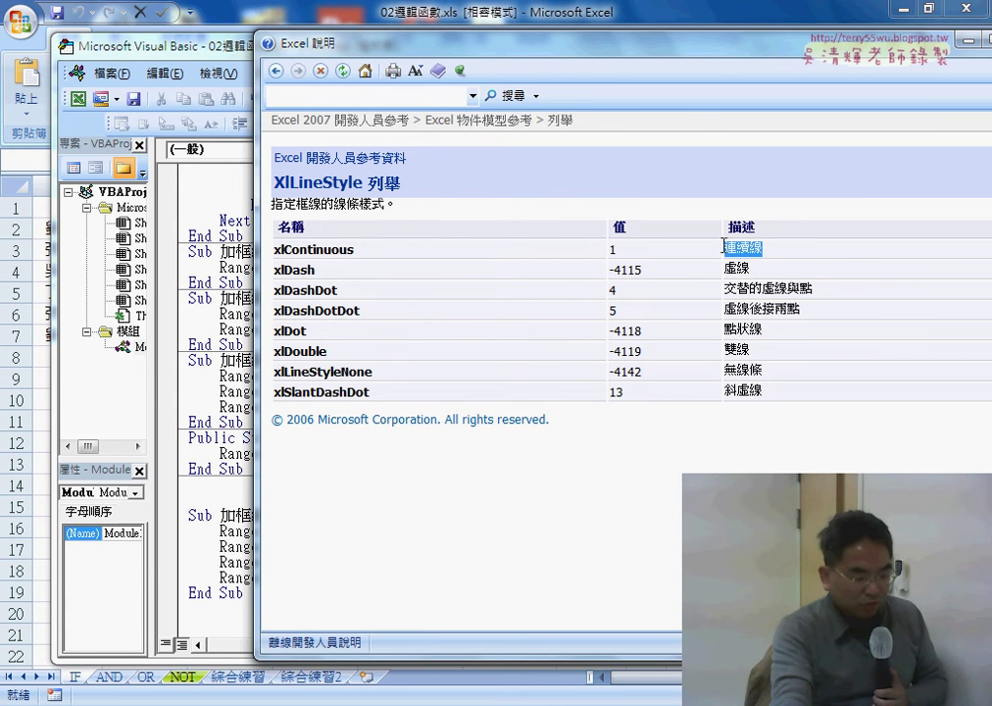
{"action": "left_click_drag", "start_coordinate": [359, 252], "coordinate": [280, 257]}
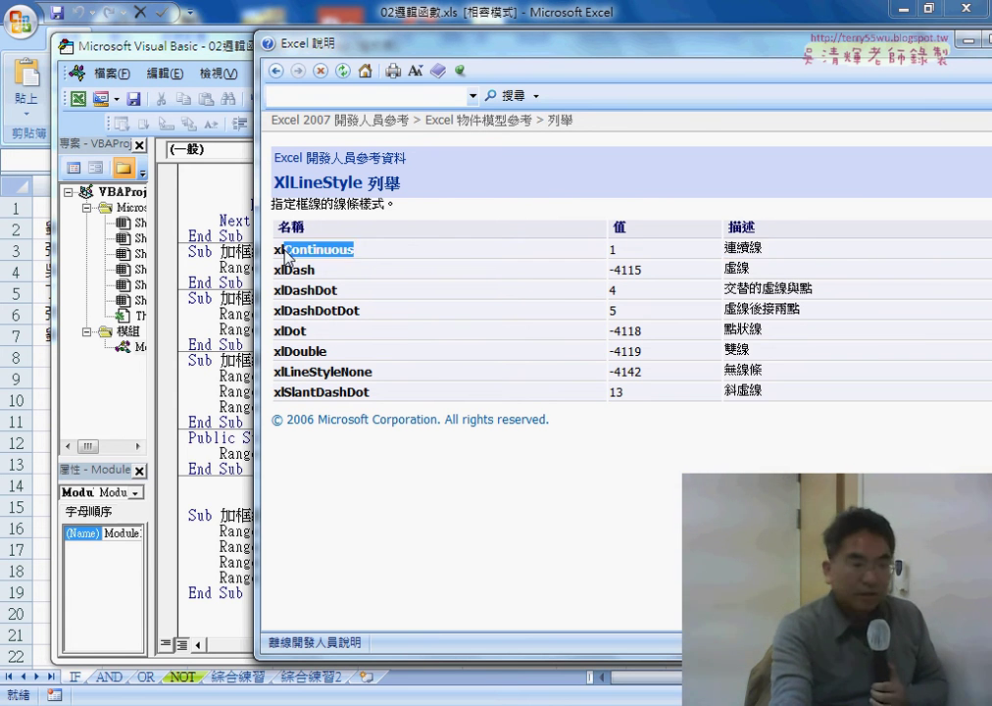
{"action": "left_click_drag", "start_coordinate": [755, 268], "coordinate": [725, 269]}
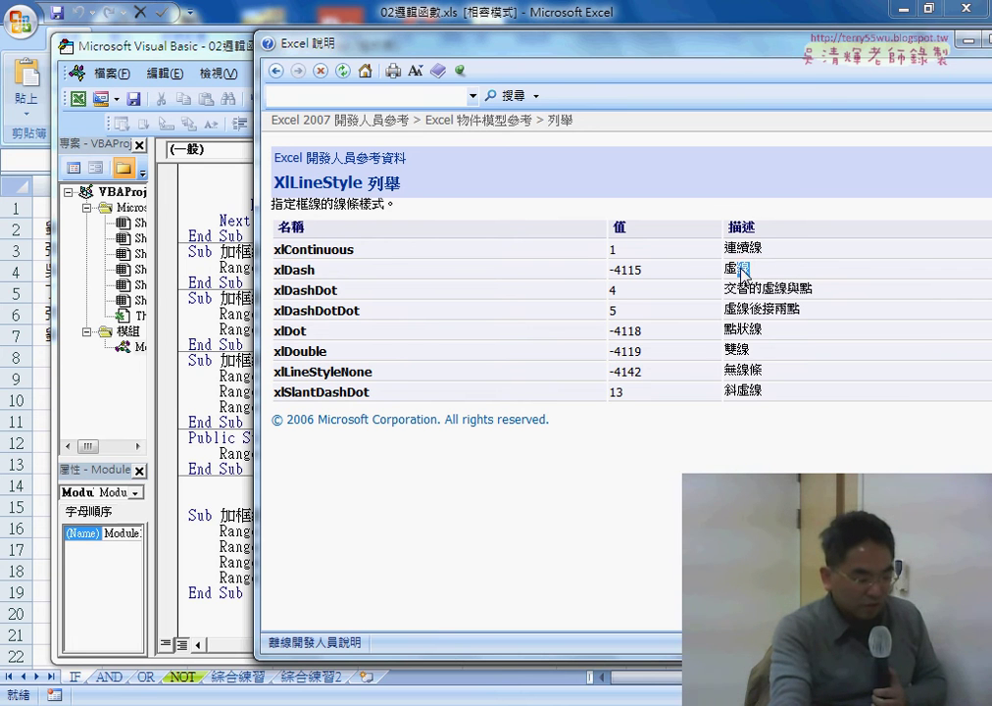
{"action": "left_click_drag", "start_coordinate": [321, 274], "coordinate": [274, 271]}
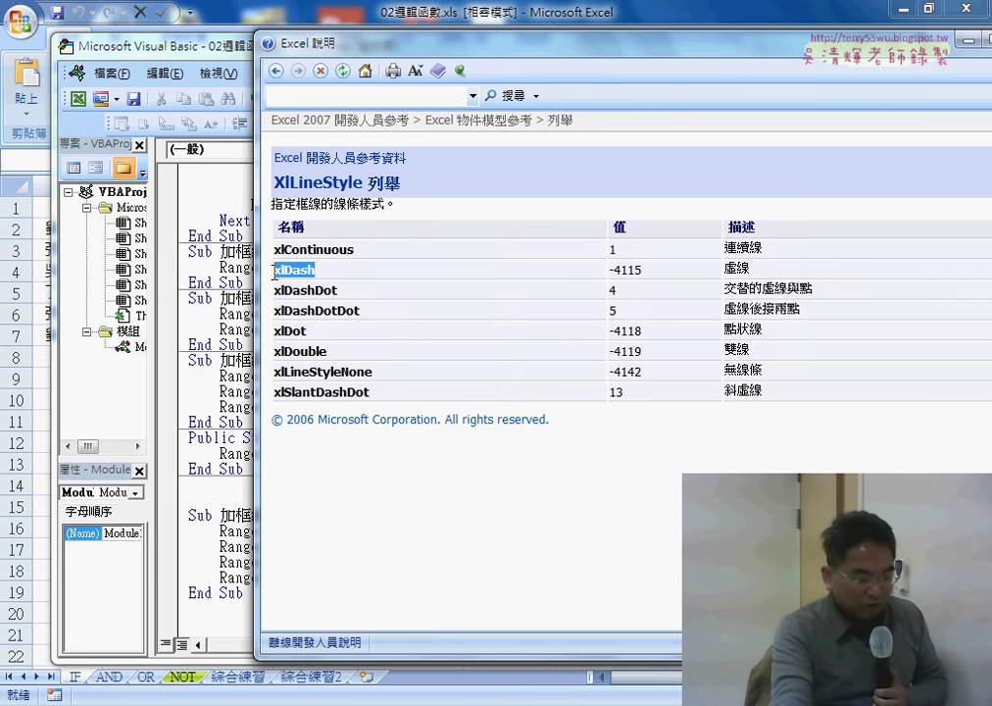
{"action": "left_click_drag", "start_coordinate": [749, 350], "coordinate": [724, 351]}
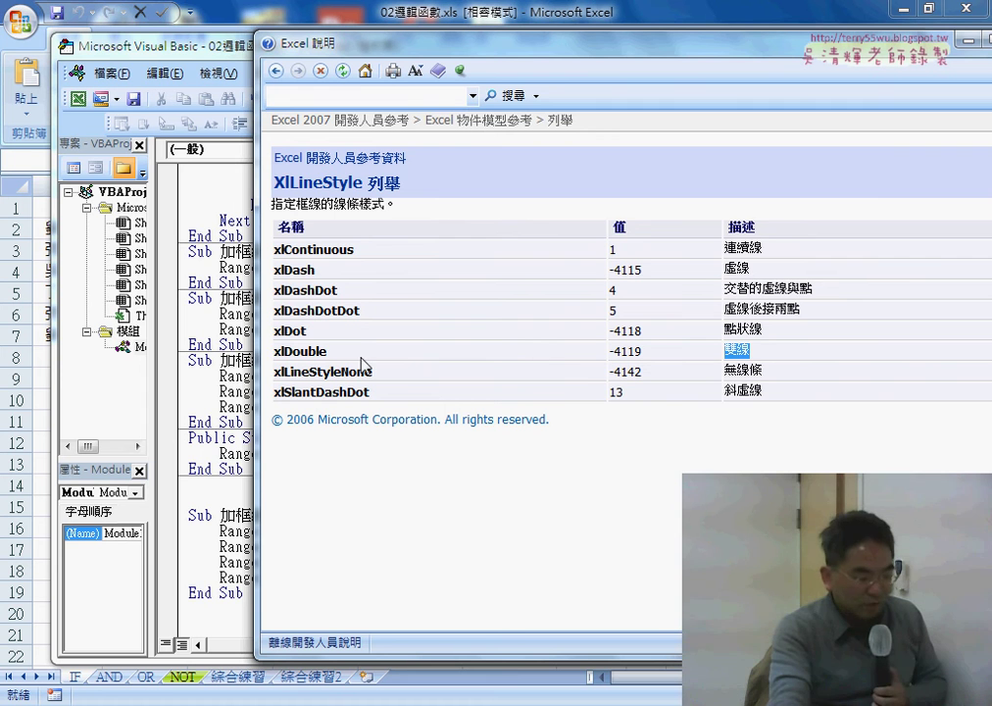
{"action": "left_click_drag", "start_coordinate": [328, 351], "coordinate": [276, 353]}
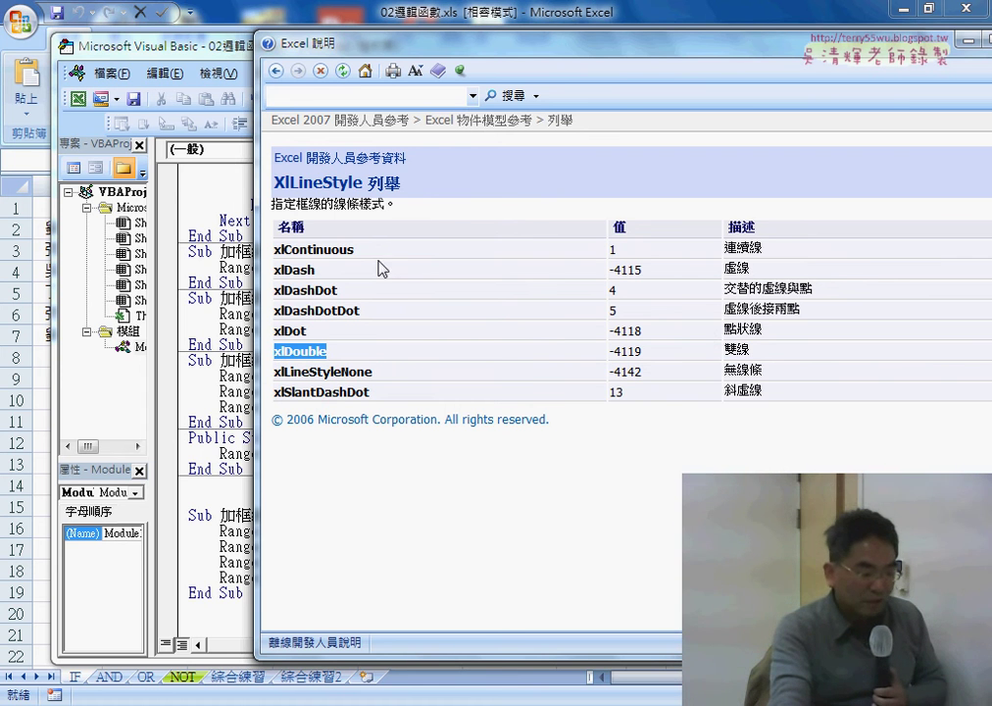
Step: Copy the xlContinuous constant name from the help table
{"action": "left_click_drag", "start_coordinate": [349, 249], "coordinate": [283, 252]}
{"action": "right_click", "coordinate": [304, 258]}
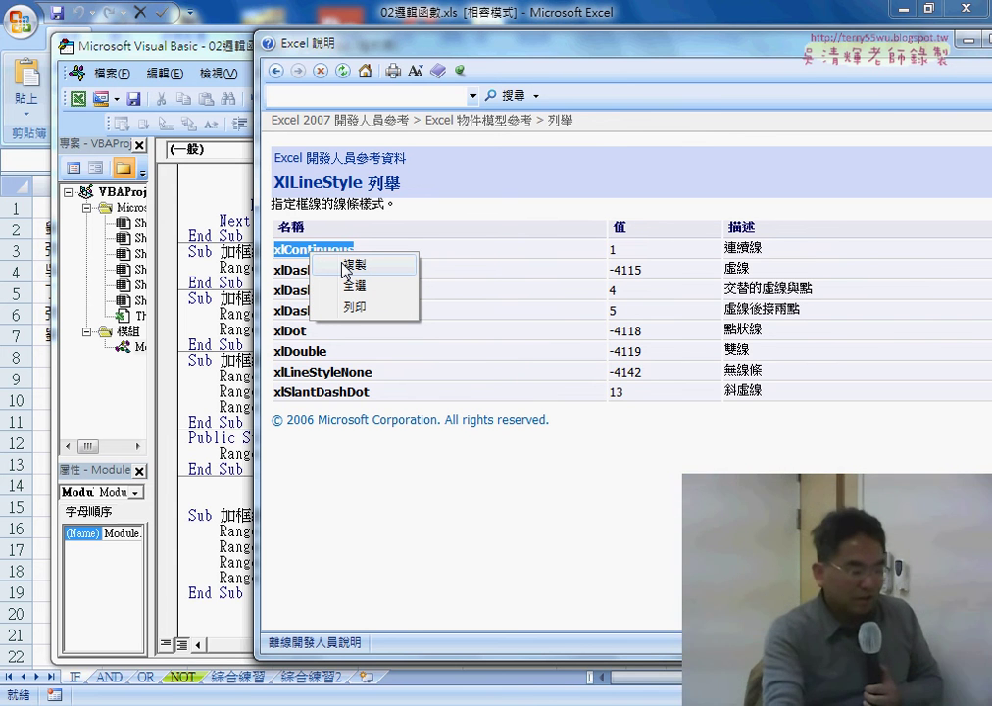
{"action": "left_click", "coordinate": [349, 266]}
{"action": "left_click_drag", "start_coordinate": [269, 49], "coordinate": [271, 51]}
Step: Paste xlContinuous after 'LineStyle=' and run the 加框線_實線 macro on the grade table
{"action": "double_click", "coordinate": [272, 48]}
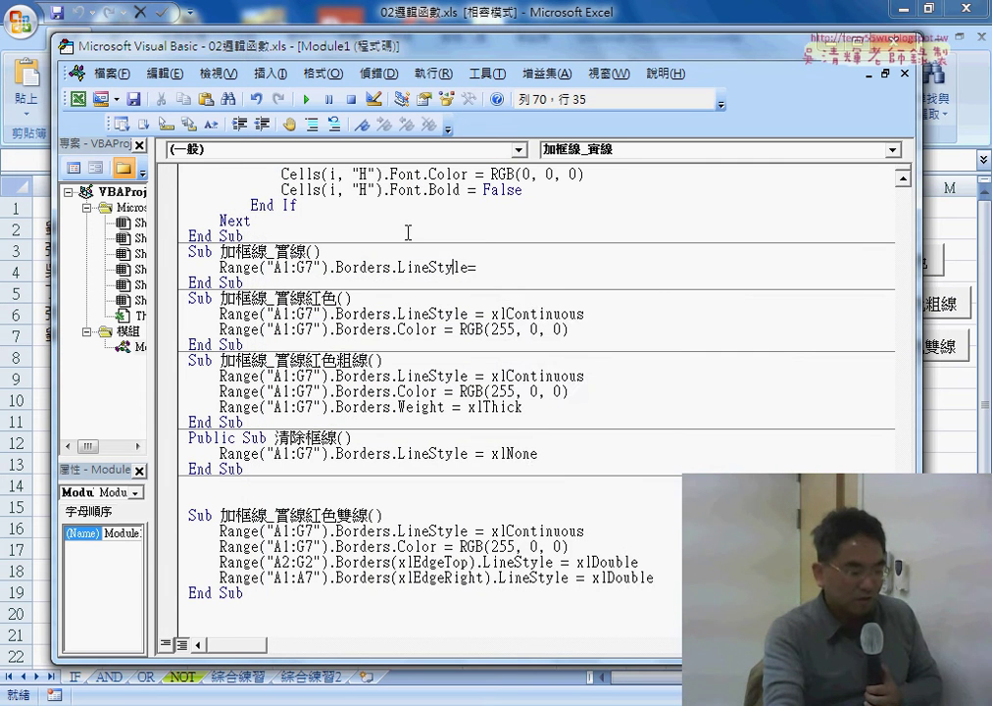
{"action": "right_click", "coordinate": [565, 261]}
{"action": "left_click", "coordinate": [593, 320]}
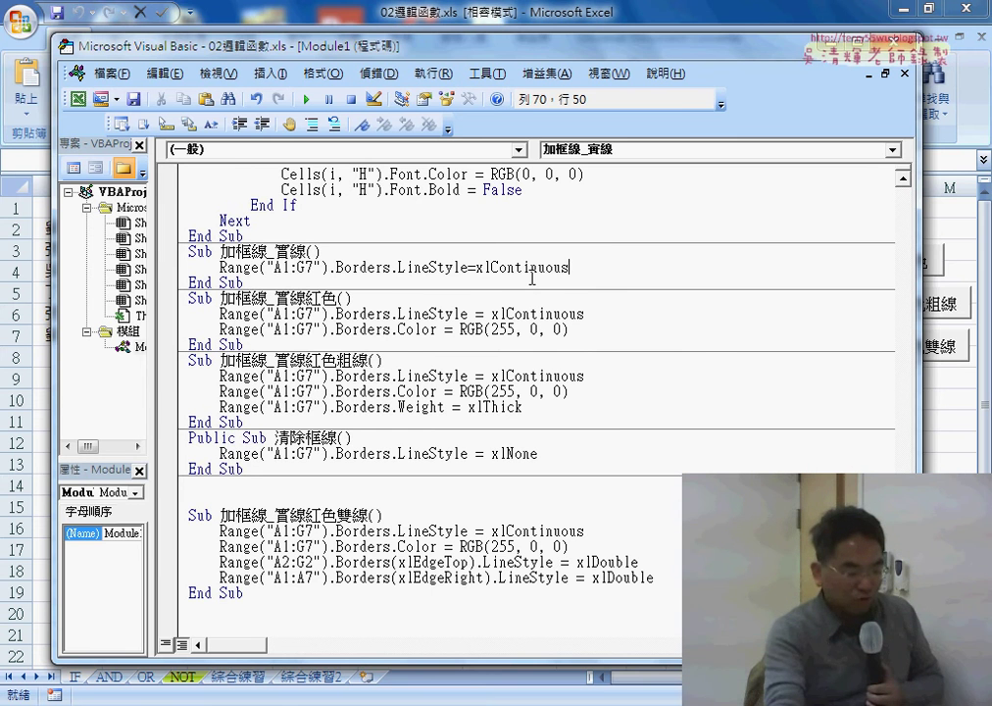
{"action": "left_click", "coordinate": [954, 438]}
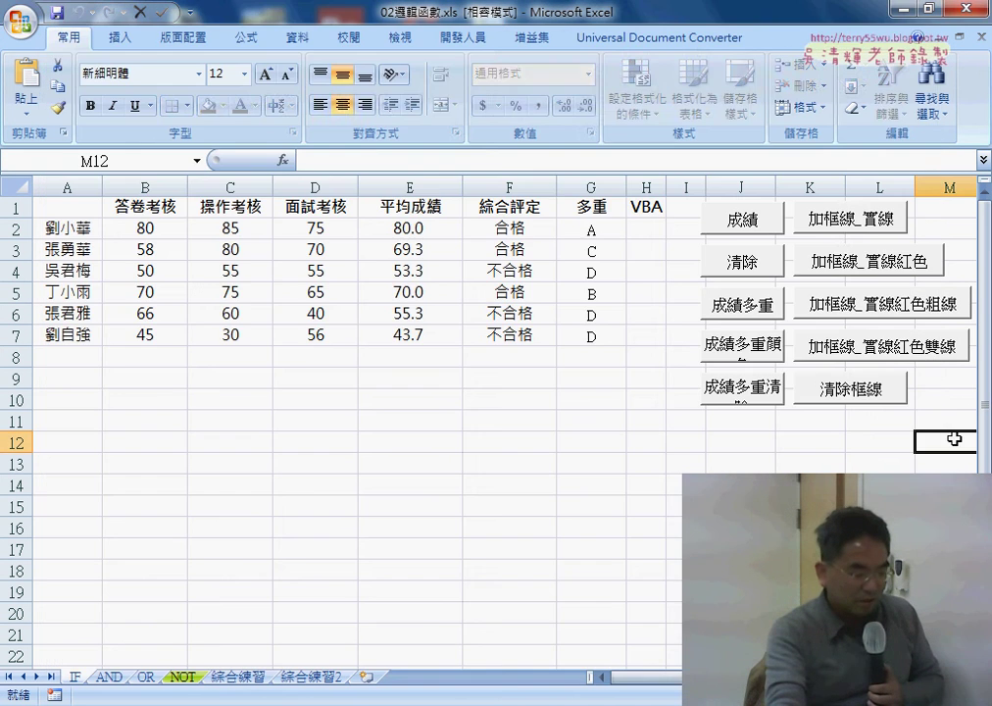
{"action": "left_click", "coordinate": [849, 224]}
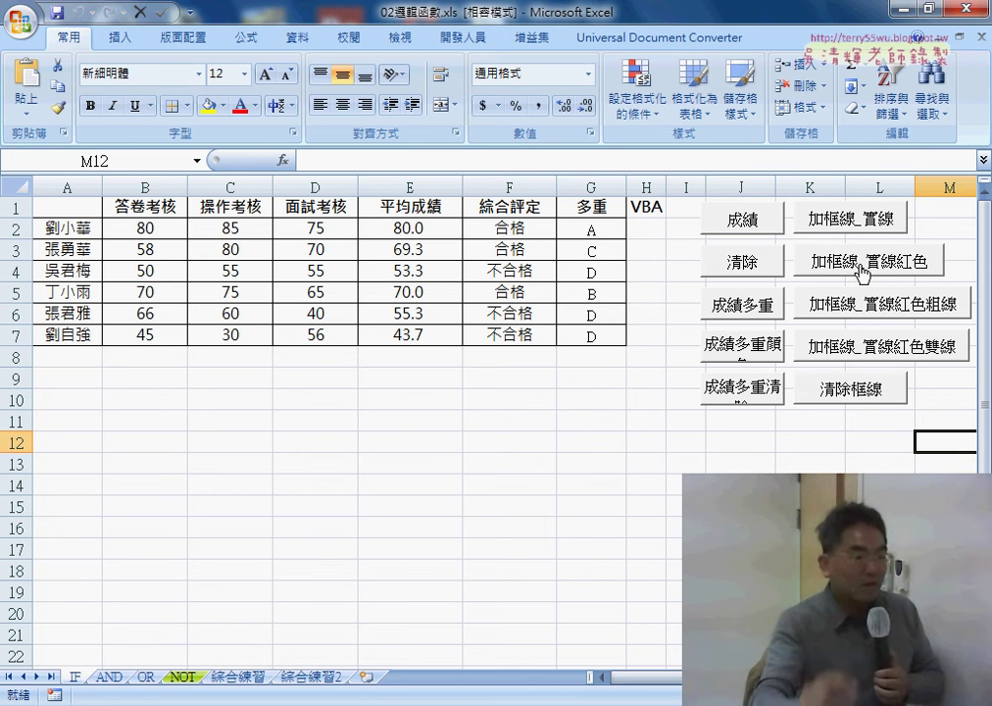
Step: Run the 加框線_實線紅色 macro, then open its code for editing
{"action": "left_click", "coordinate": [863, 265]}
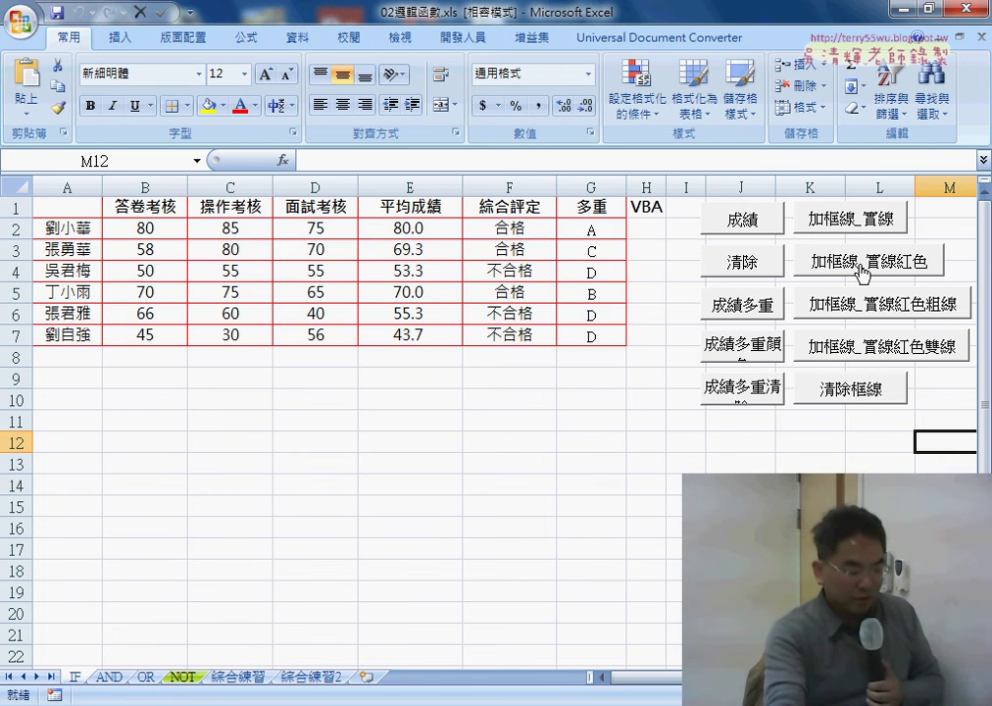
{"action": "right_click", "coordinate": [860, 265]}
{"action": "left_click", "coordinate": [774, 421]}
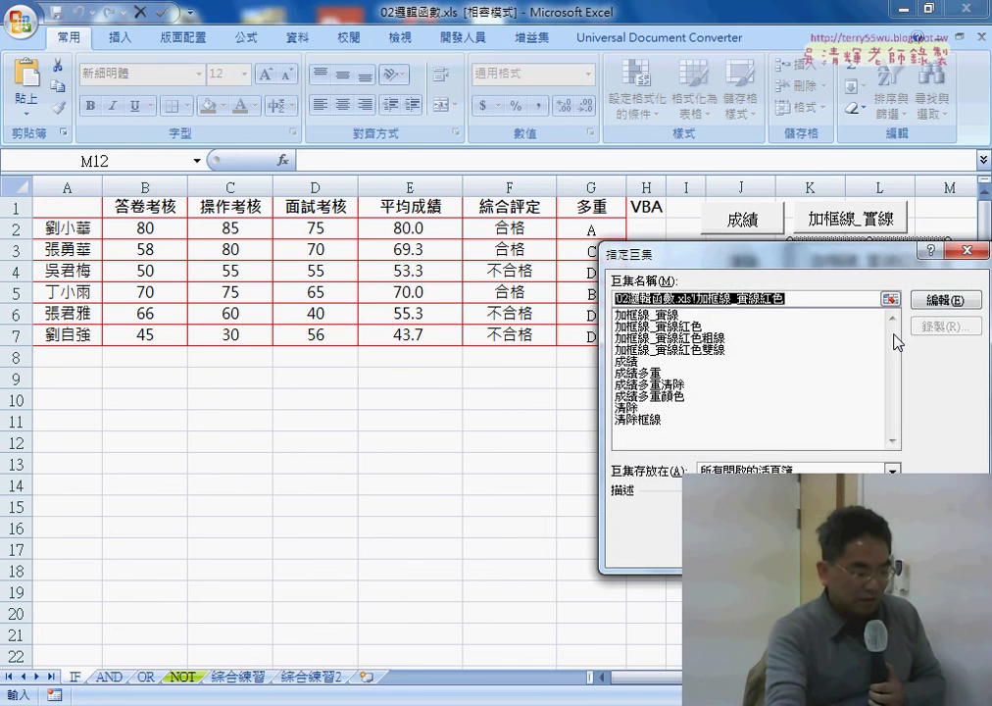
{"action": "left_click", "coordinate": [895, 302]}
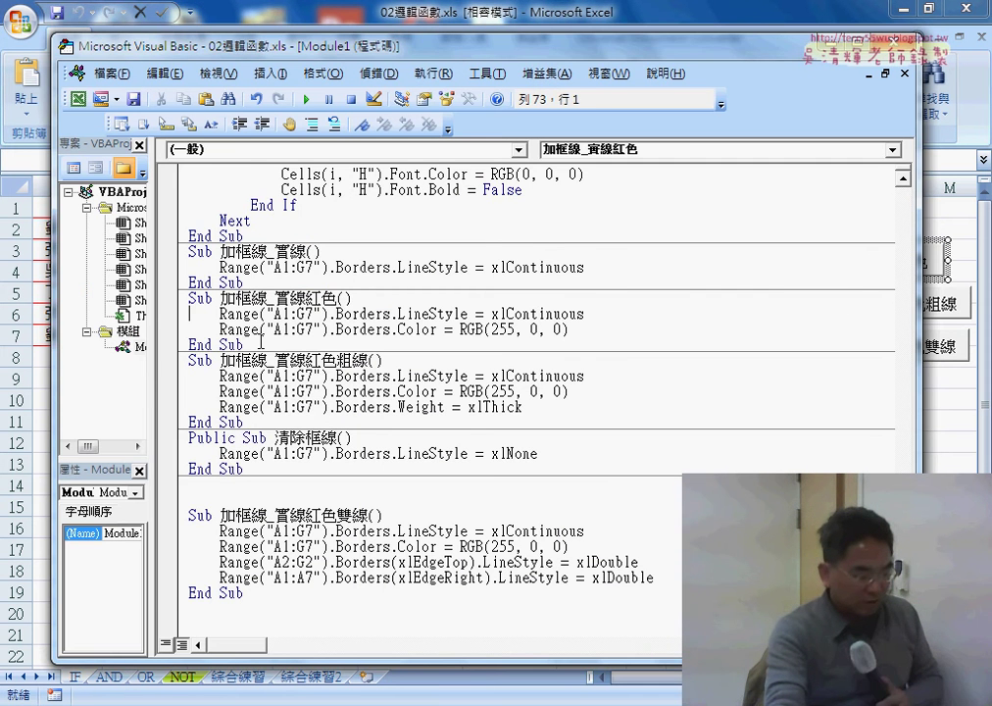
Step: Replace '.Color = RGB(255, 0, 0)' with '.Color =' and return to the worksheet
{"action": "left_click_drag", "start_coordinate": [180, 344], "coordinate": [181, 299]}
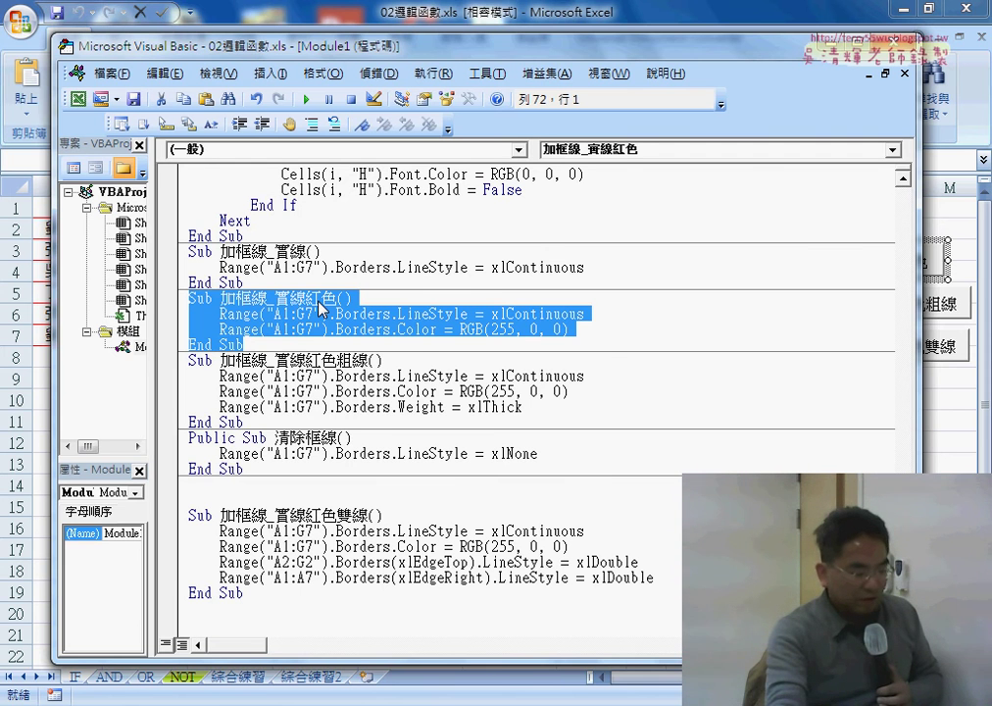
{"action": "mouse_move", "coordinate": [572, 330]}
{"action": "left_mouse_down"}
{"action": "mouse_move", "coordinate": [384, 330]}
{"action": "mouse_move", "coordinate": [395, 331]}
{"action": "left_mouse_up"}
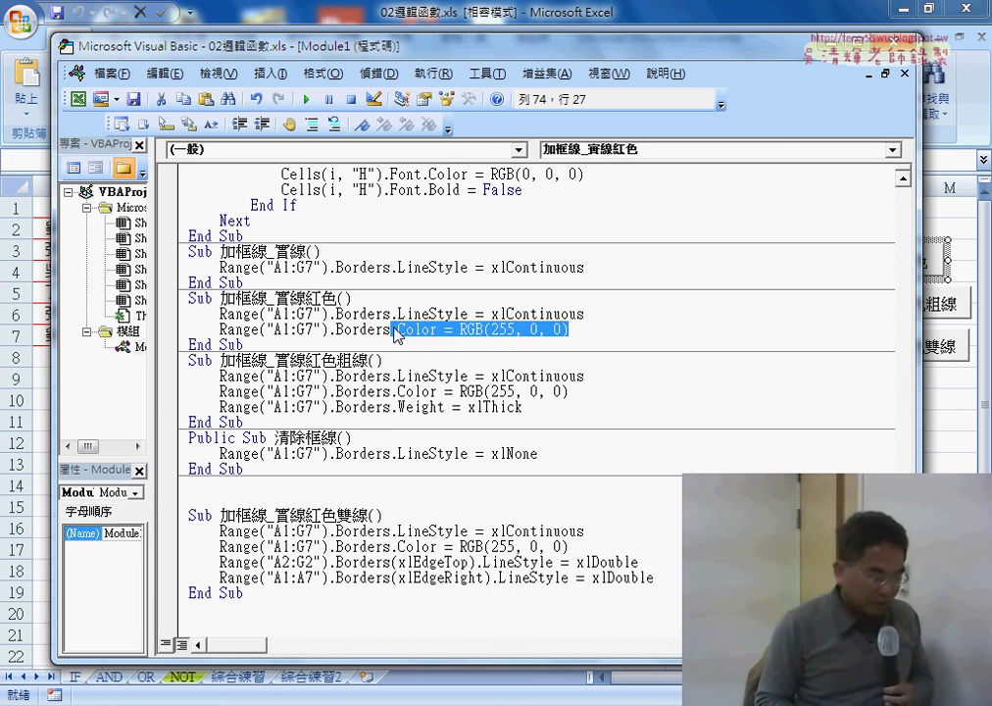
{"action": "type", "text": "."}
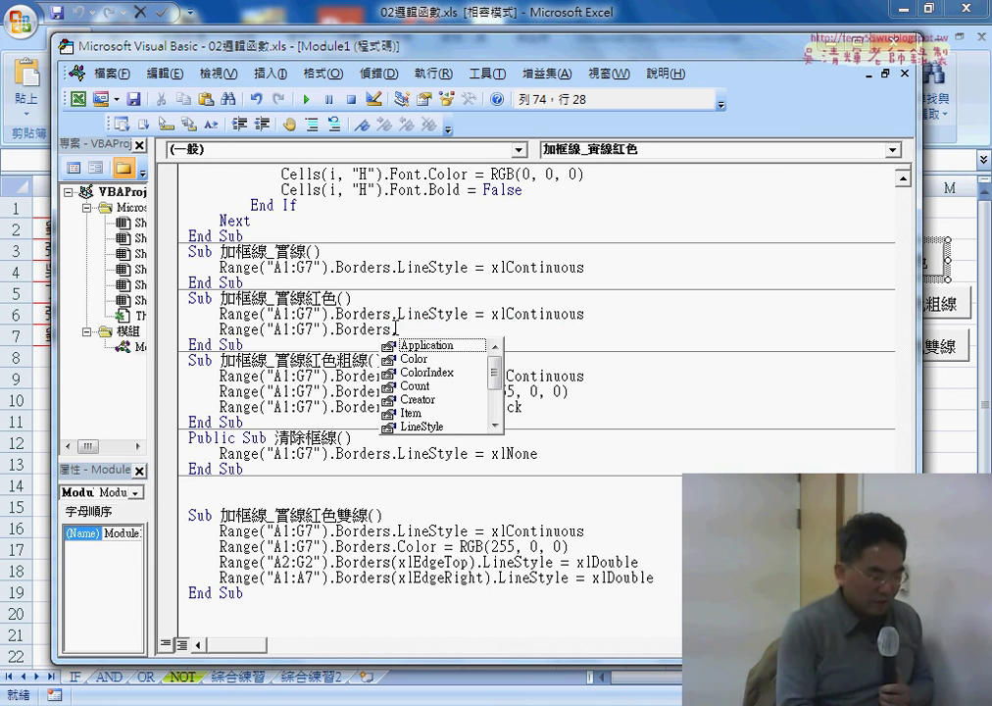
{"action": "type", "text": "c"}
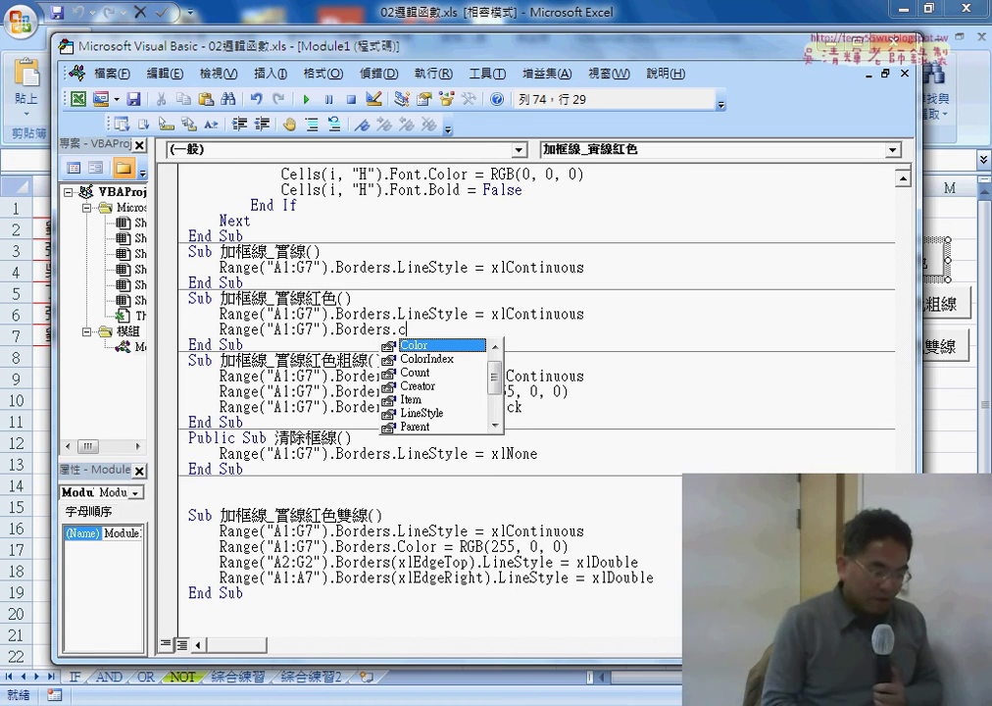
{"action": "type", "text": " ="}
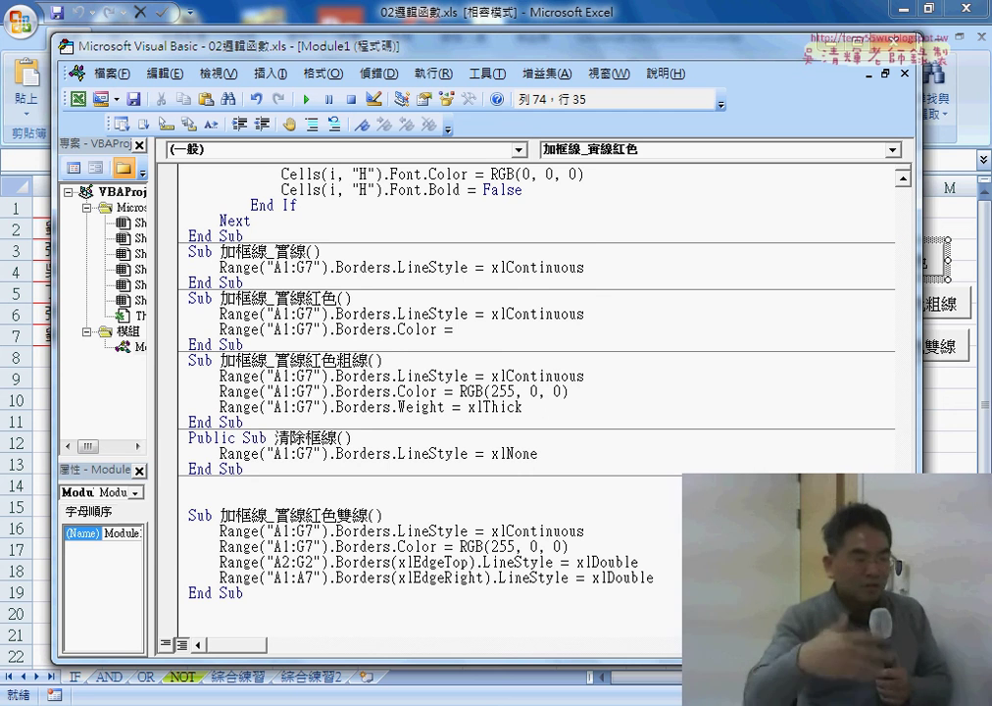
{"action": "left_click", "coordinate": [321, 15]}
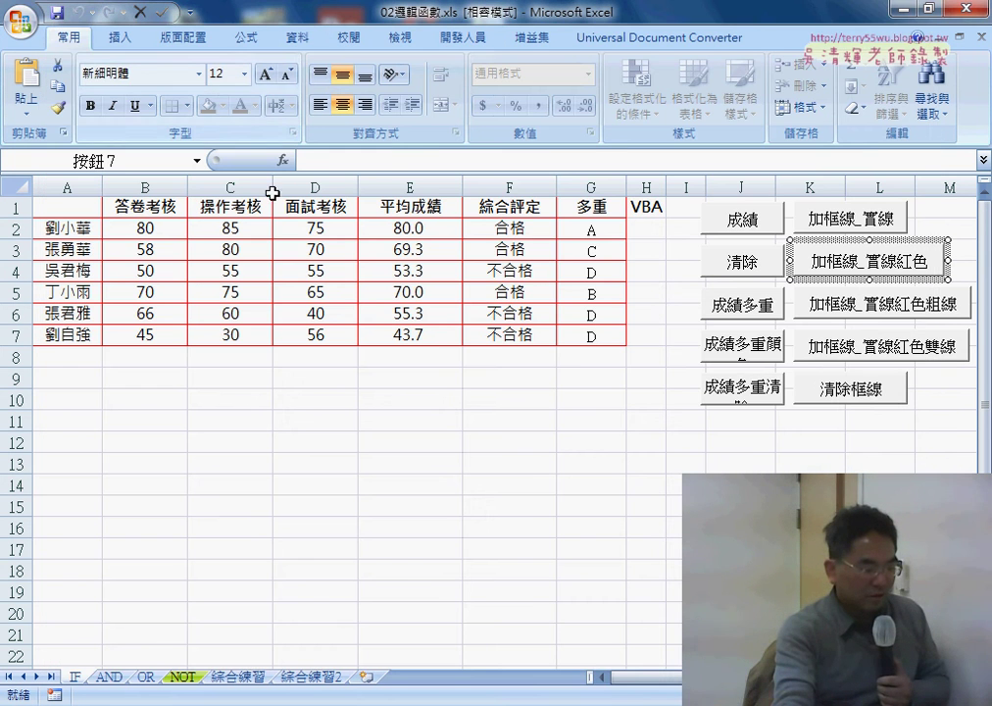
{"action": "left_click", "coordinate": [412, 339]}
{"action": "left_click", "coordinate": [255, 105]}
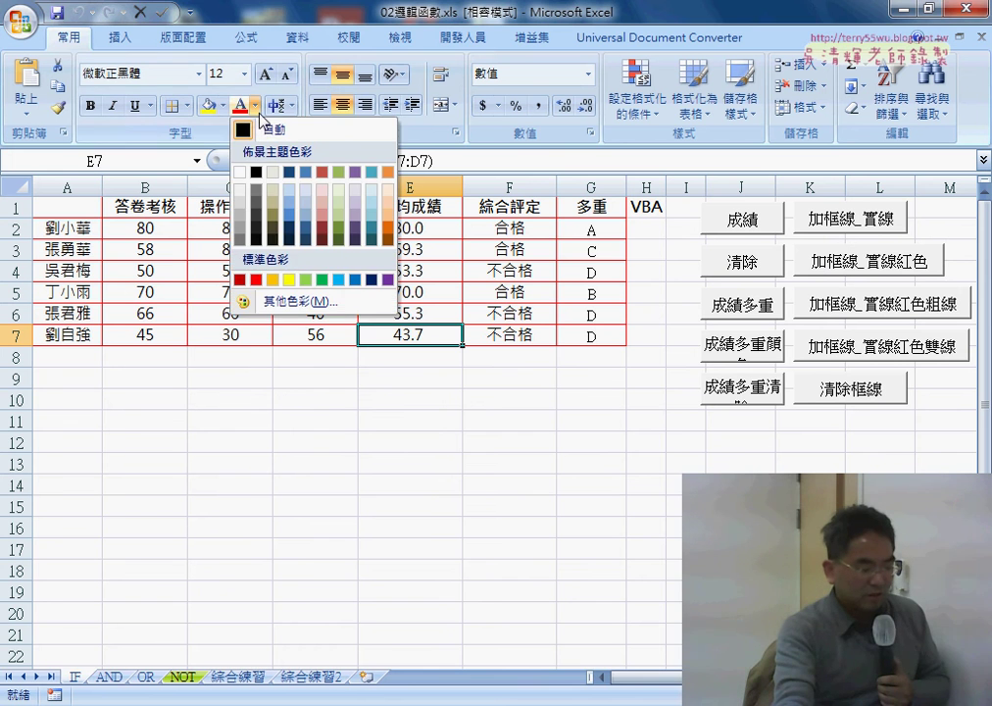
{"action": "left_click", "coordinate": [294, 307]}
{"action": "left_click", "coordinate": [323, 350]}
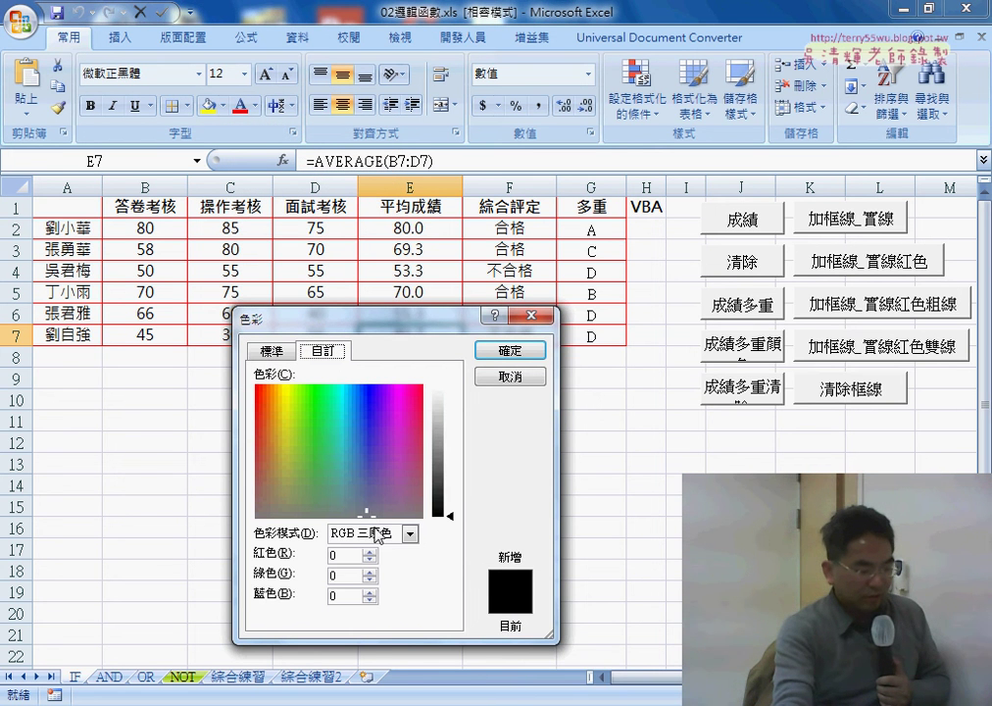
{"action": "left_click", "coordinate": [318, 445]}
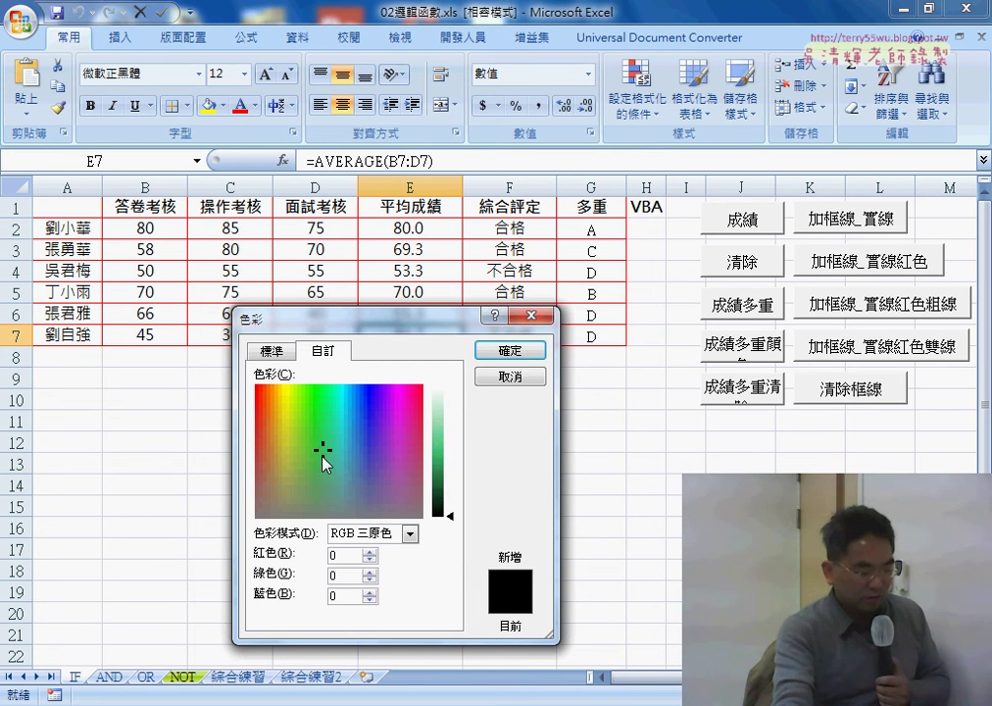
{"action": "left_click", "coordinate": [287, 461]}
{"action": "left_click_drag", "start_coordinate": [448, 525], "coordinate": [456, 495]}
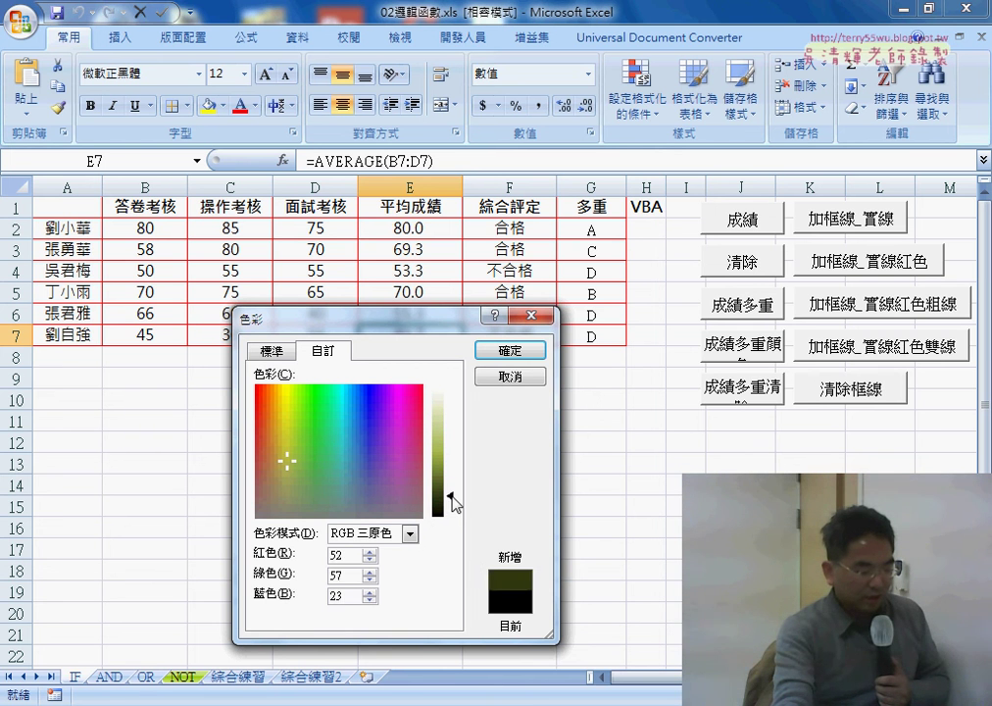
{"action": "left_click", "coordinate": [259, 388]}
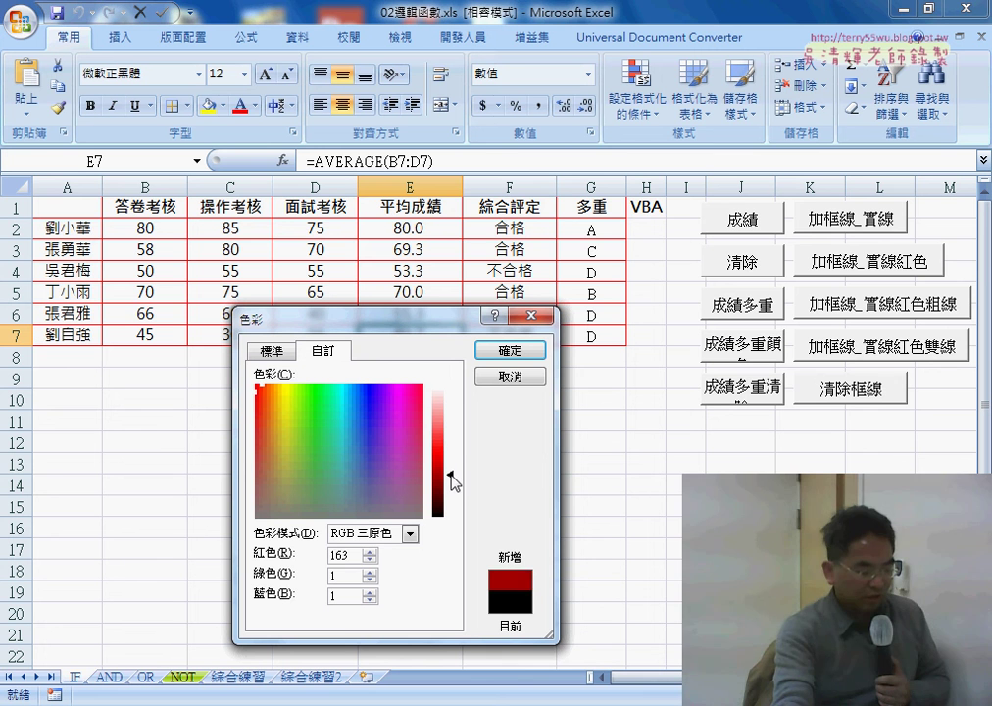
{"action": "left_click_drag", "start_coordinate": [451, 477], "coordinate": [453, 451]}
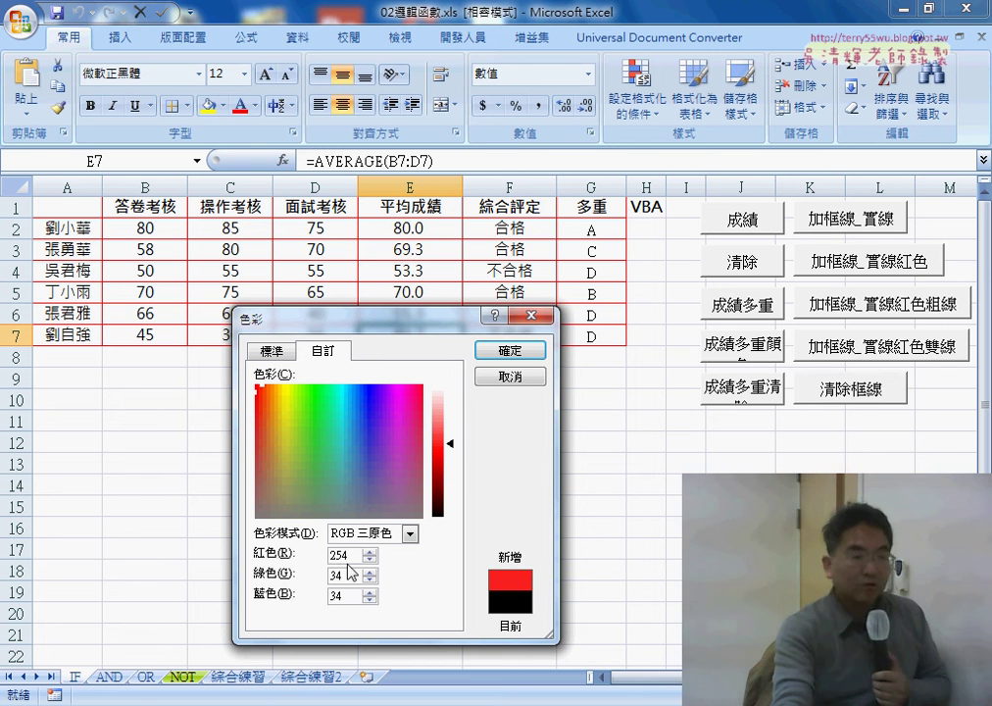
{"action": "left_click", "coordinate": [510, 377]}
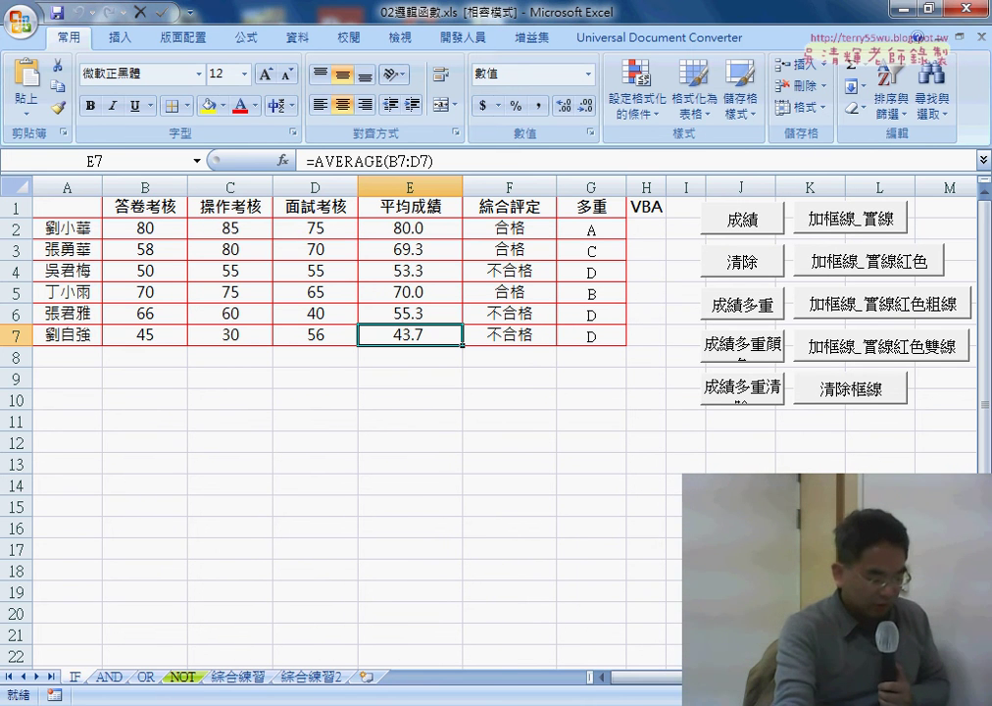
Step: Complete the colour line as Borders.Color = RGB(255, 0, 0), narrow the editor and bring the grade sheet forward
{"action": "left_click", "coordinate": [600, 589]}
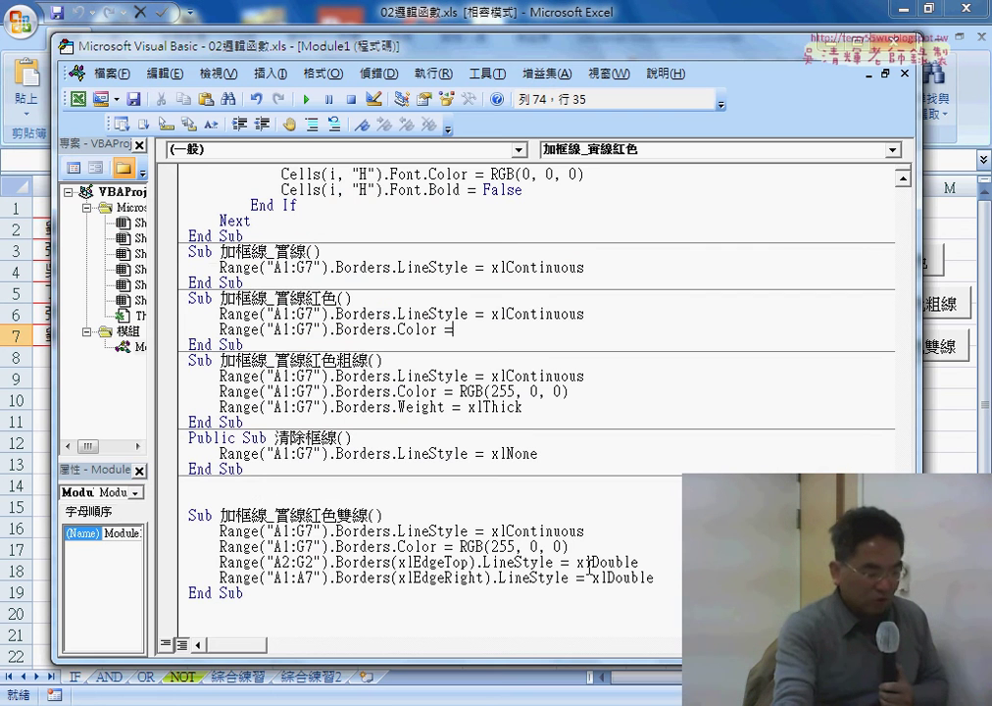
{"action": "type", "text": "r"}
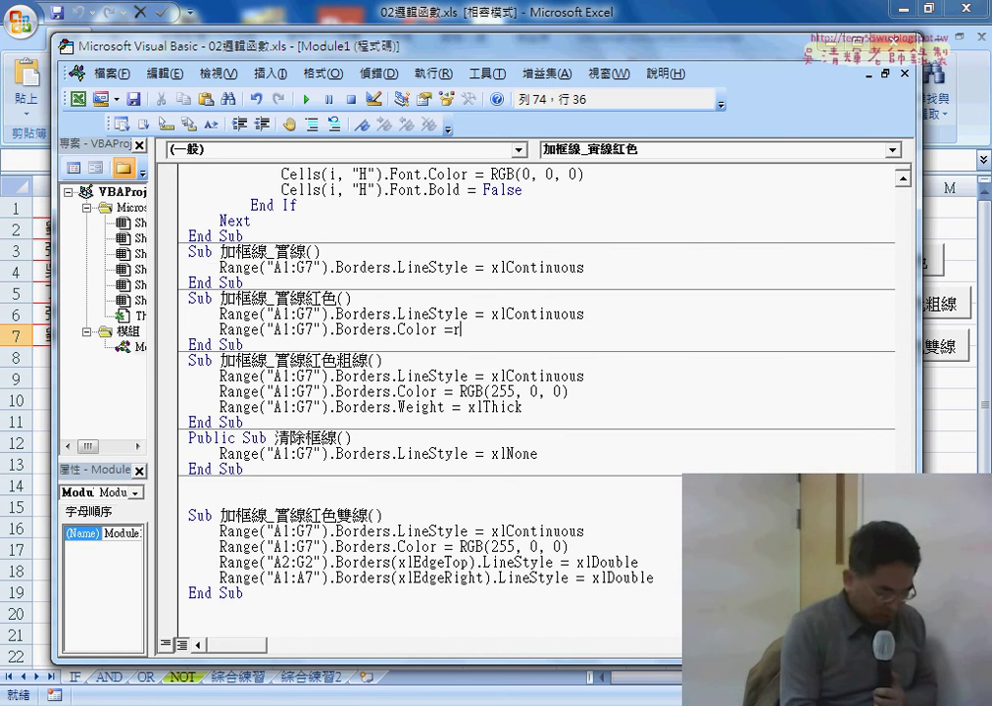
{"action": "type", "text": "gb"}
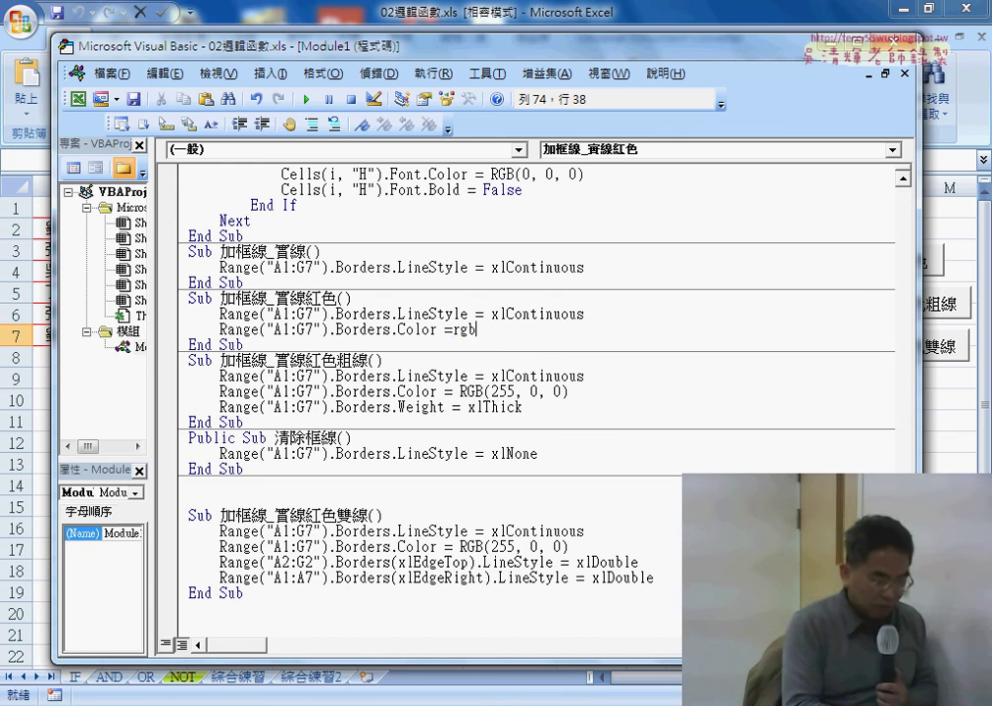
{"action": "type", "text": "("}
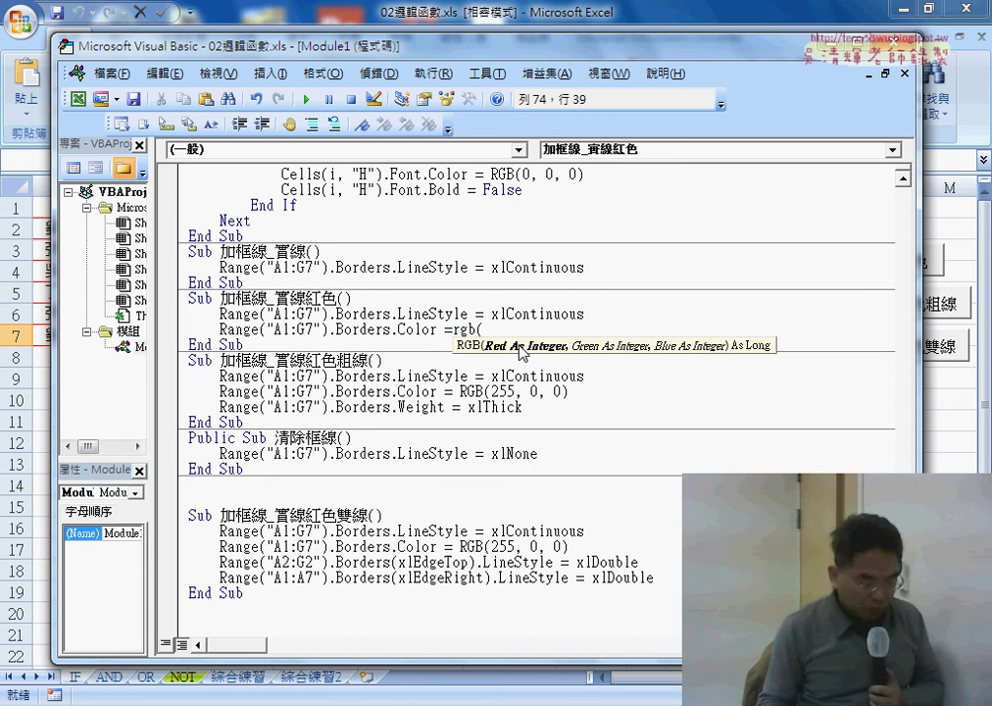
{"action": "type", "text": "255,"}
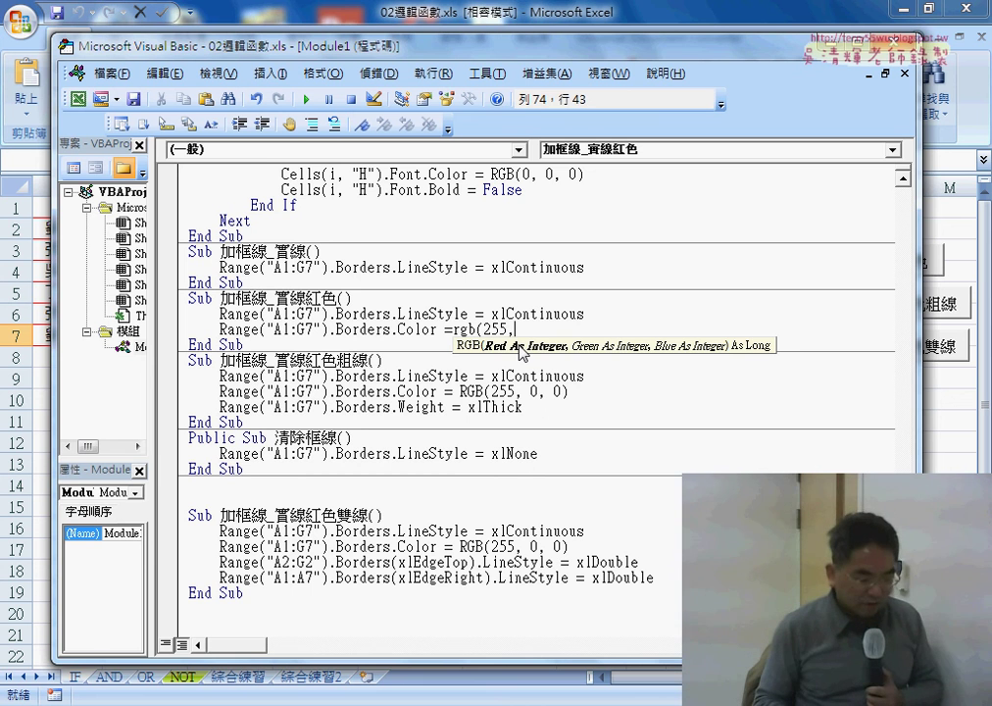
{"action": "type", "text": "0"}
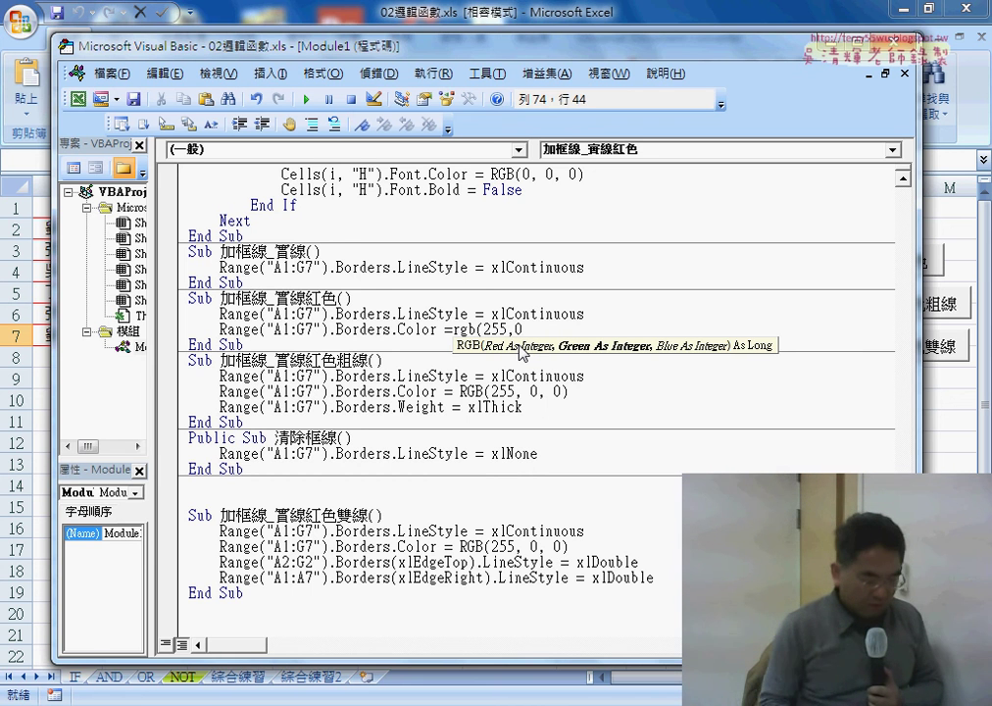
{"action": "type", "text": ","}
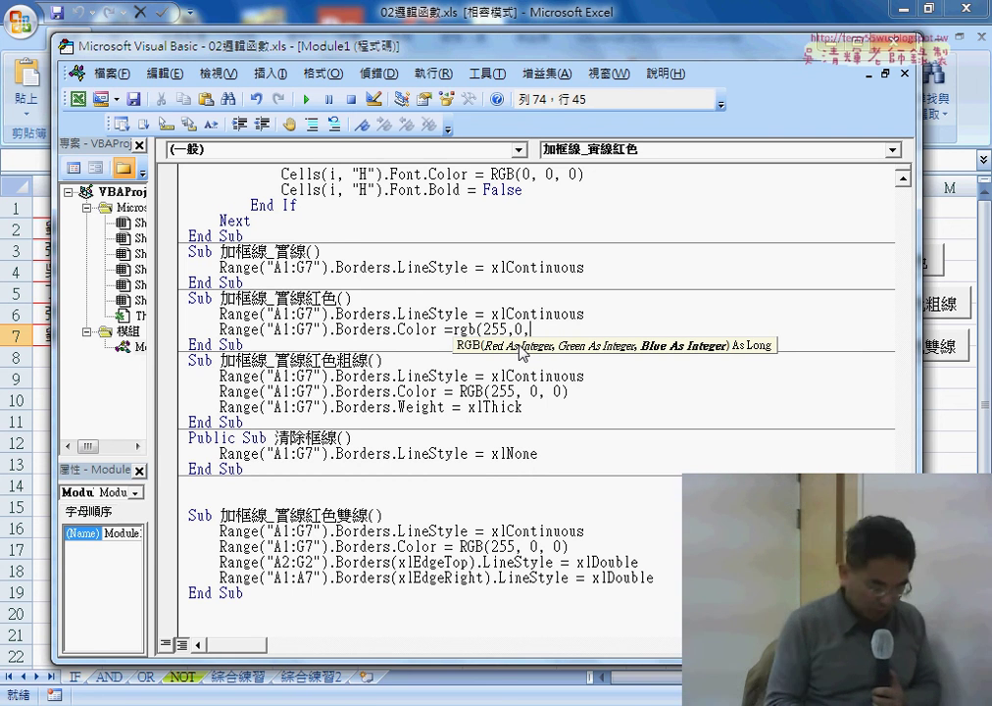
{"action": "type", "text": "0"}
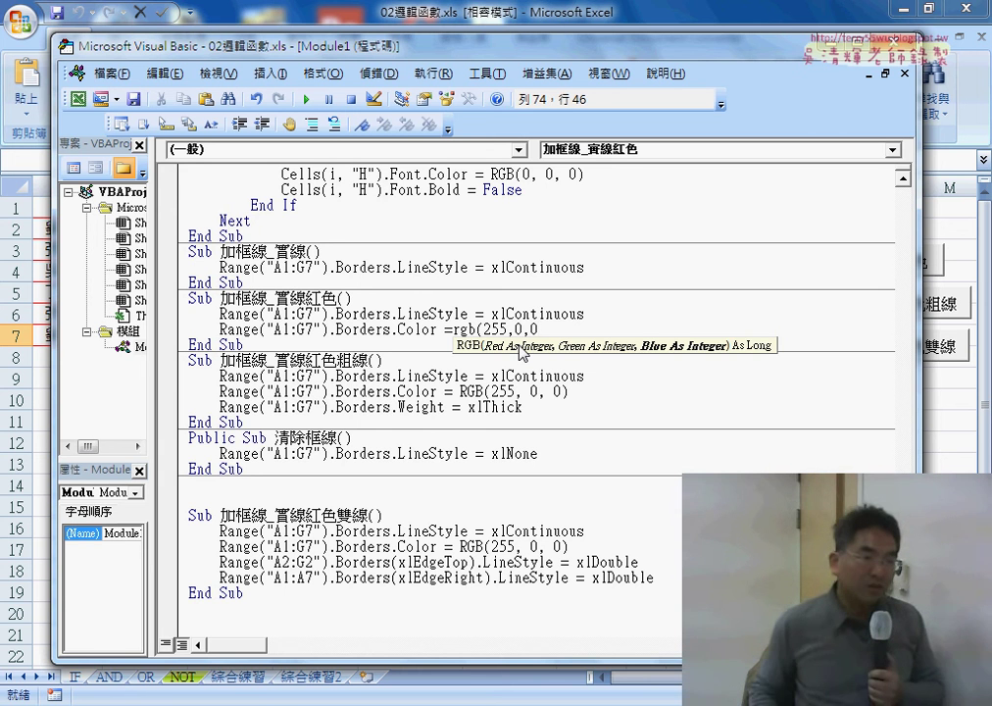
{"action": "type", "text": ")"}
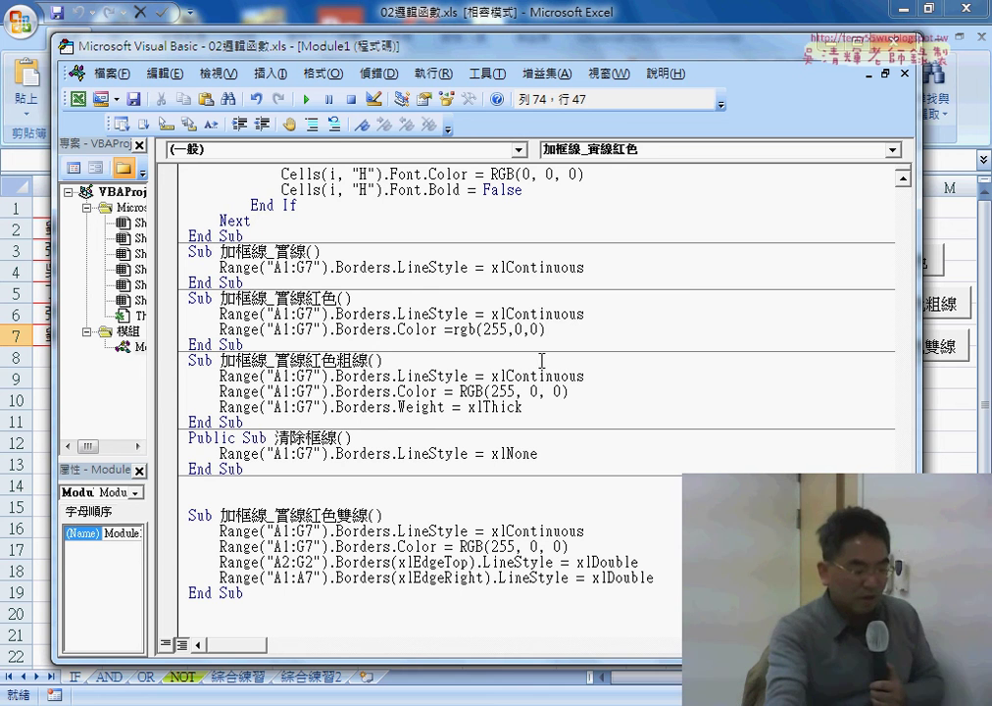
{"action": "left_click", "coordinate": [566, 391]}
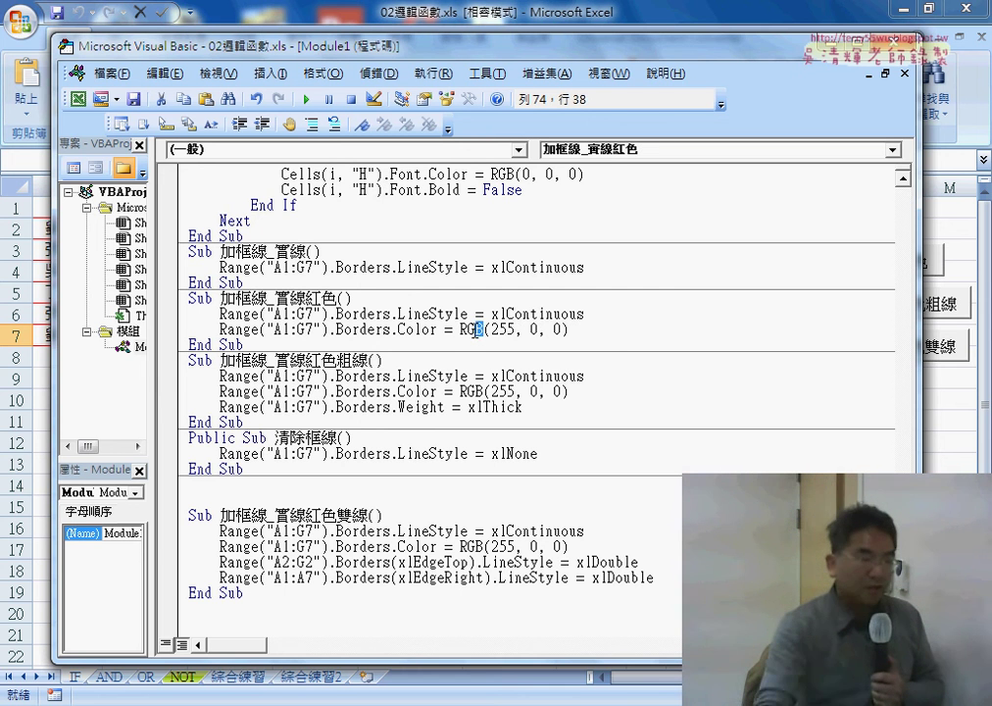
{"action": "double_click", "coordinate": [467, 331]}
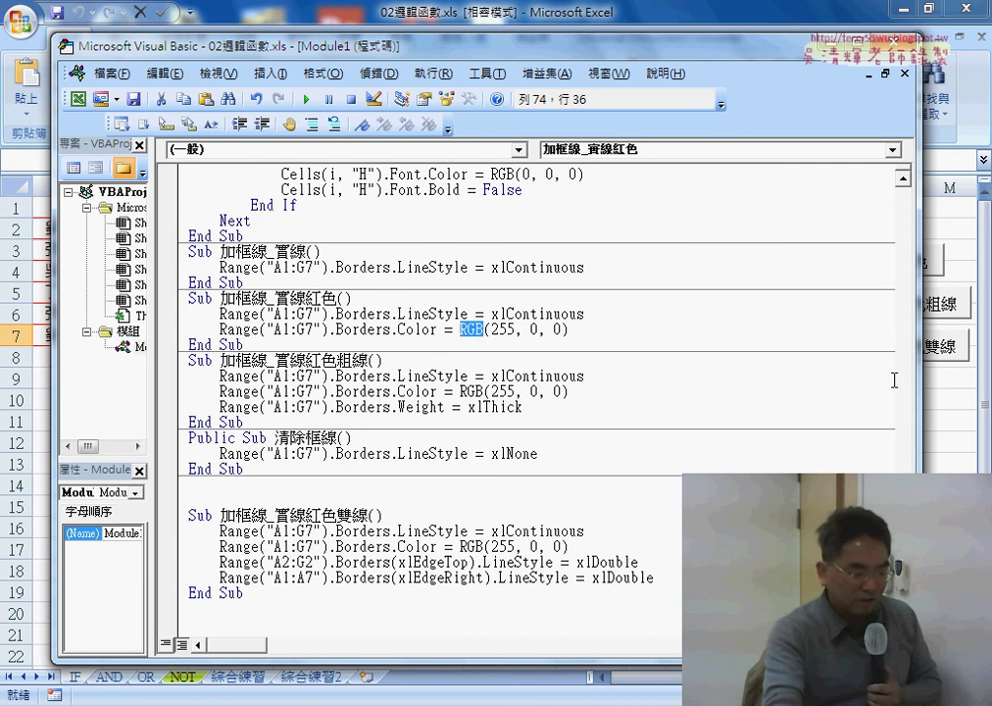
{"action": "left_click_drag", "start_coordinate": [916, 382], "coordinate": [871, 382]}
{"action": "left_click", "coordinate": [916, 312]}
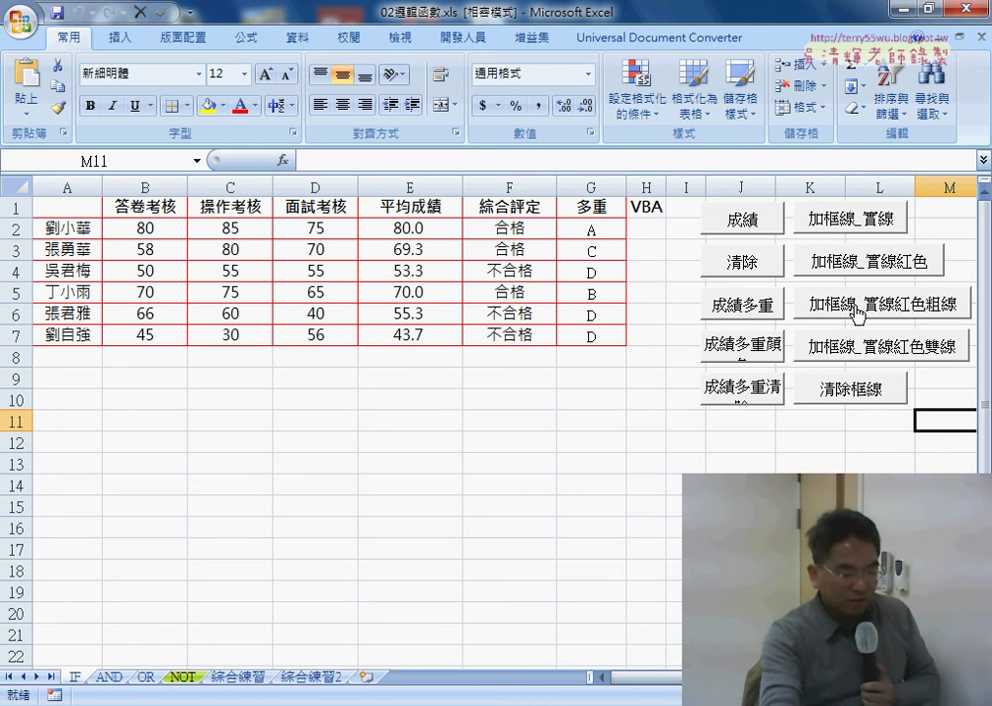
Step: Run the 加框線_實線紅色粗線 button to give A1:G7 thick red borders
{"action": "right_click", "coordinate": [859, 314]}
{"action": "key", "text": "Escape"}
{"action": "left_click", "coordinate": [943, 453]}
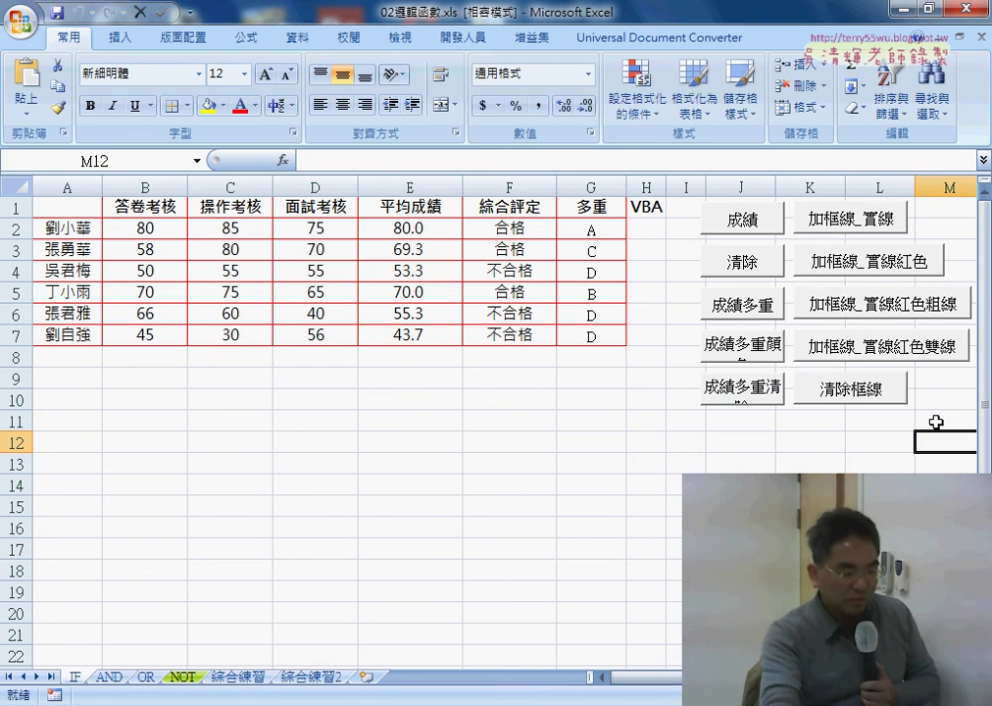
{"action": "left_click", "coordinate": [889, 305]}
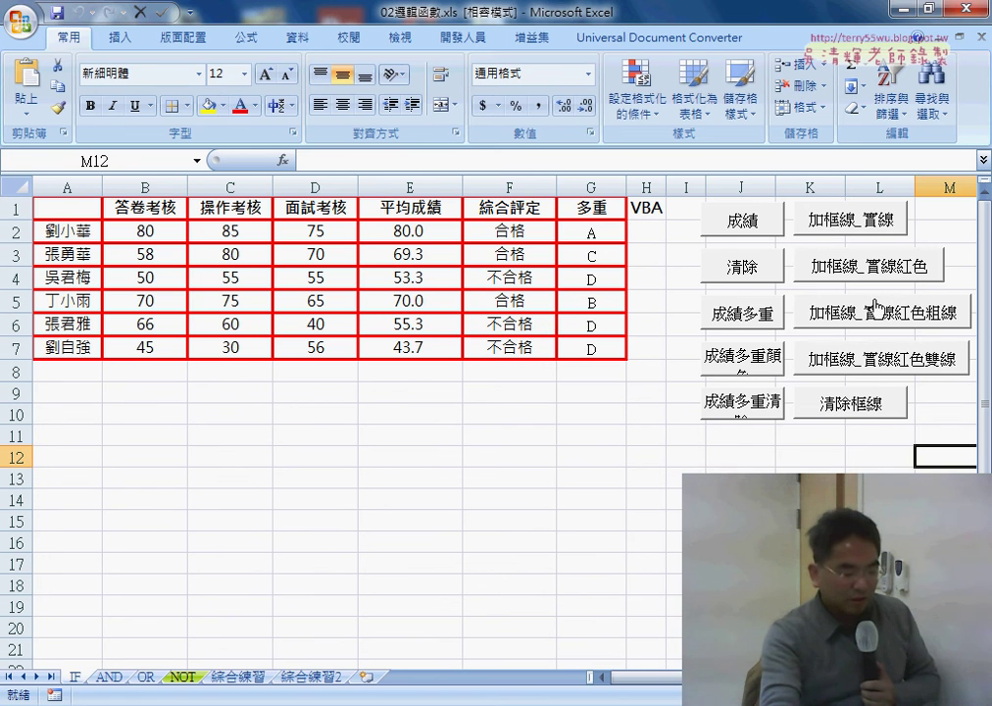
Step: Open the 加框線_實線紅色粗線 macro's code through Assign Macro > Edit
{"action": "right_click", "coordinate": [877, 306]}
{"action": "left_click", "coordinate": [824, 512]}
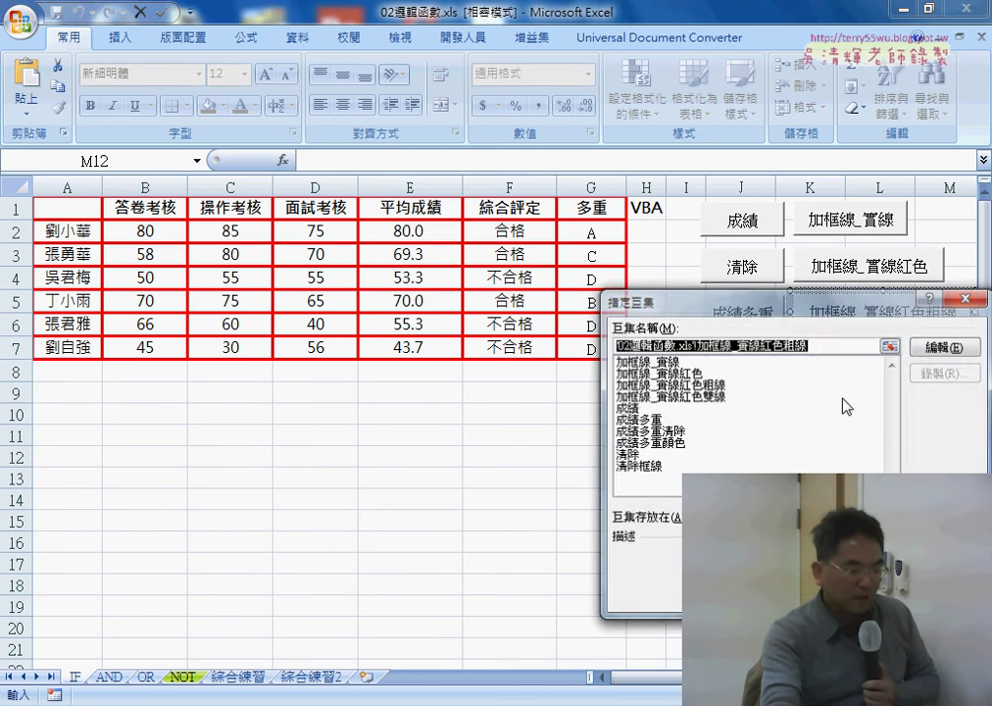
{"action": "left_click", "coordinate": [936, 347]}
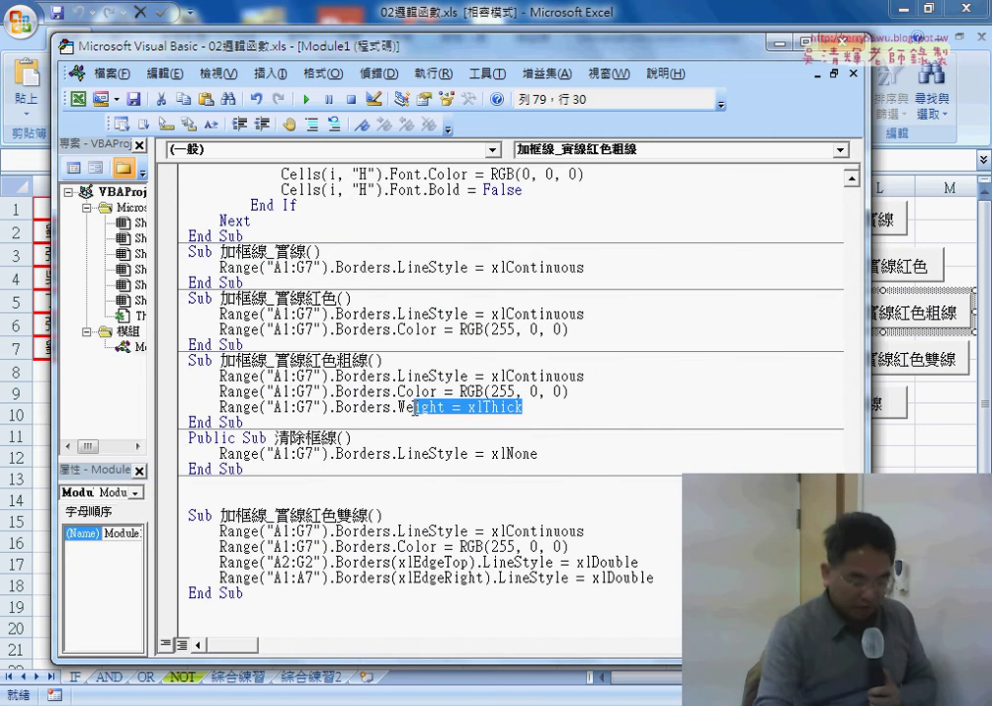
Step: Retype the line's end as .Weight = using IntelliSense and look up Weight help with F1
{"action": "left_click_drag", "start_coordinate": [533, 408], "coordinate": [396, 408]}
{"action": "type", "text": "."}
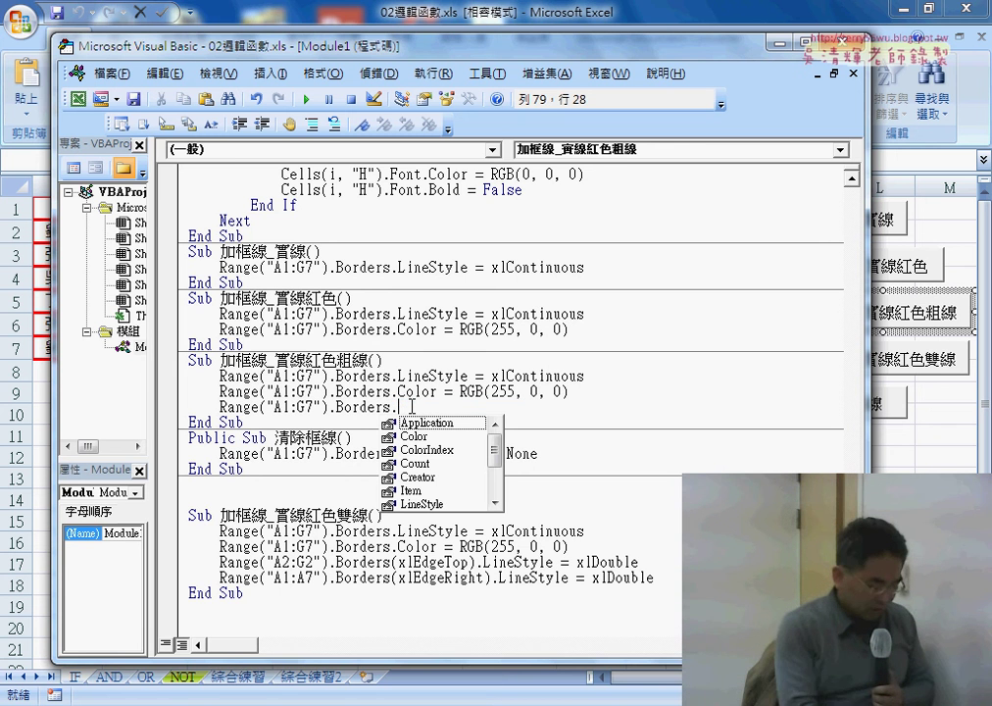
{"action": "type", "text": "w"}
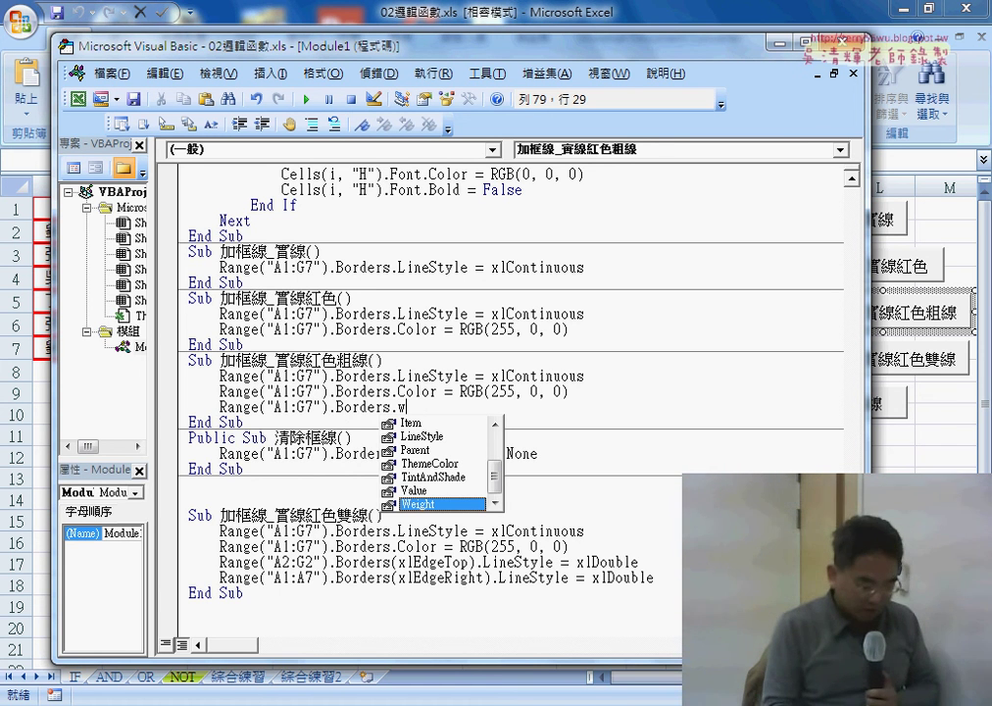
{"action": "key", "text": "space"}
{"action": "type", "text": "="}
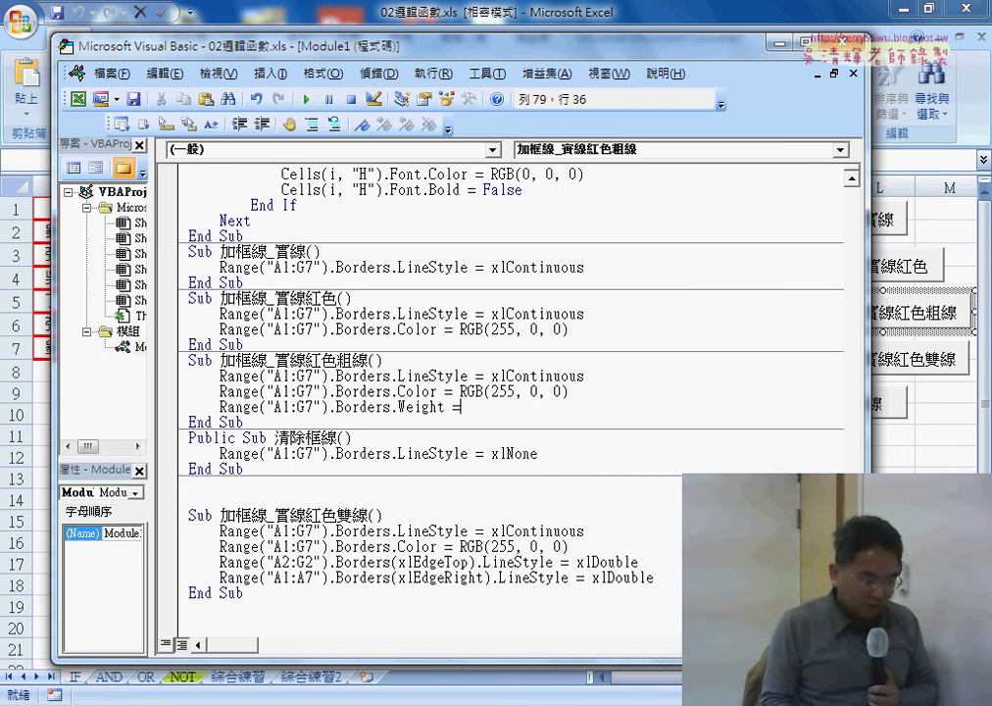
{"action": "left_click", "coordinate": [432, 405]}
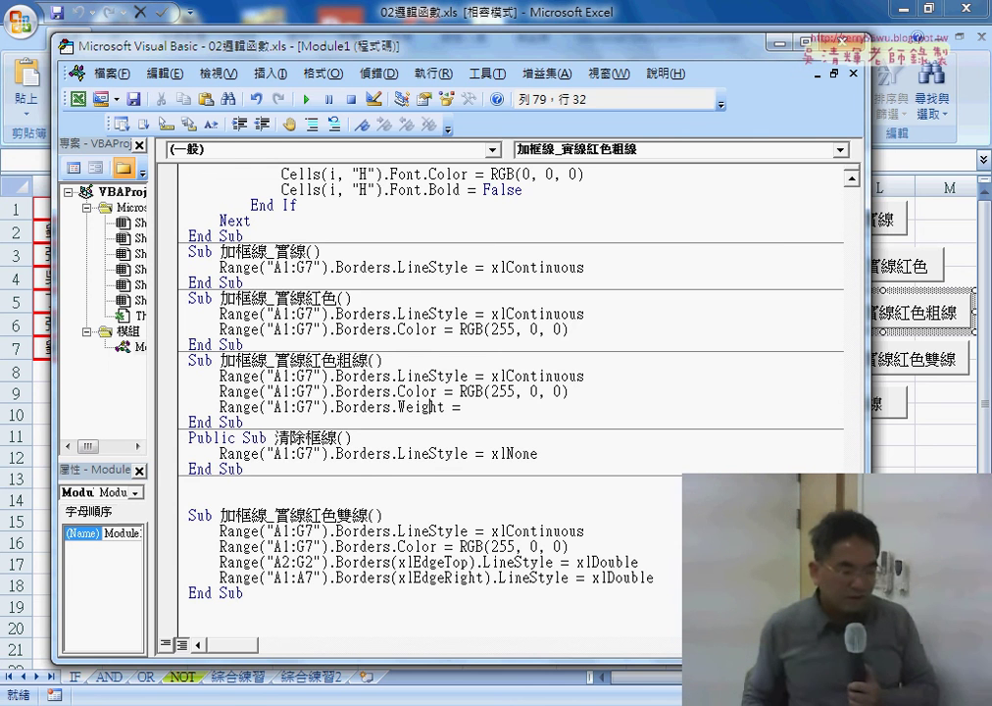
{"action": "key", "text": "F1"}
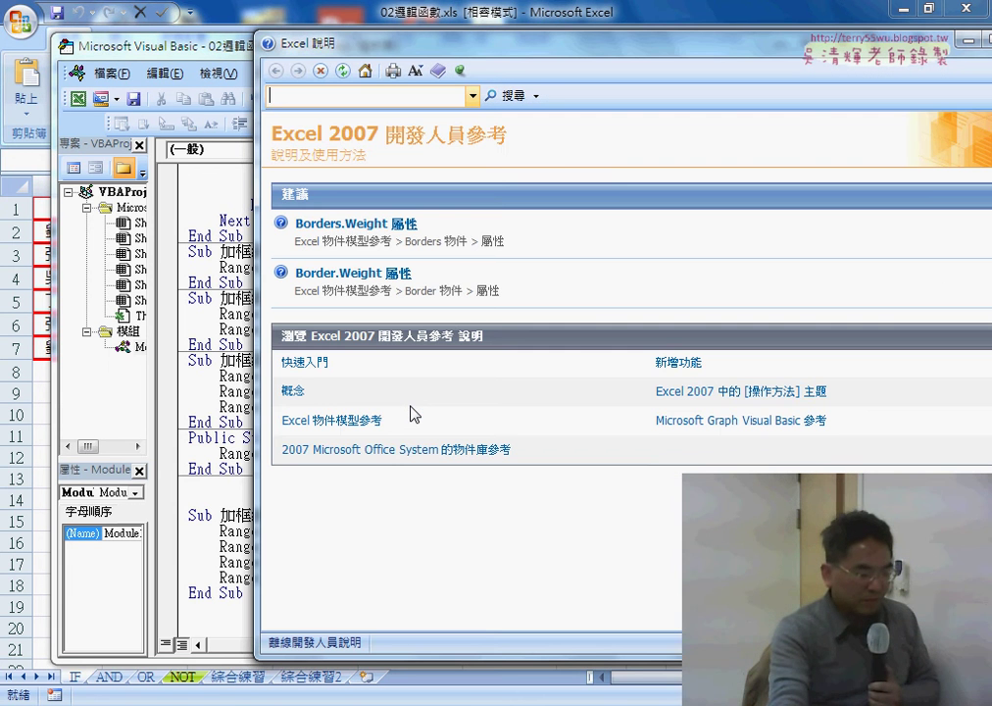
Step: Open the Borders.Weight help page and review the XlBorderWeight values xlHairline, xlThin and xlThick
{"action": "left_click", "coordinate": [397, 225]}
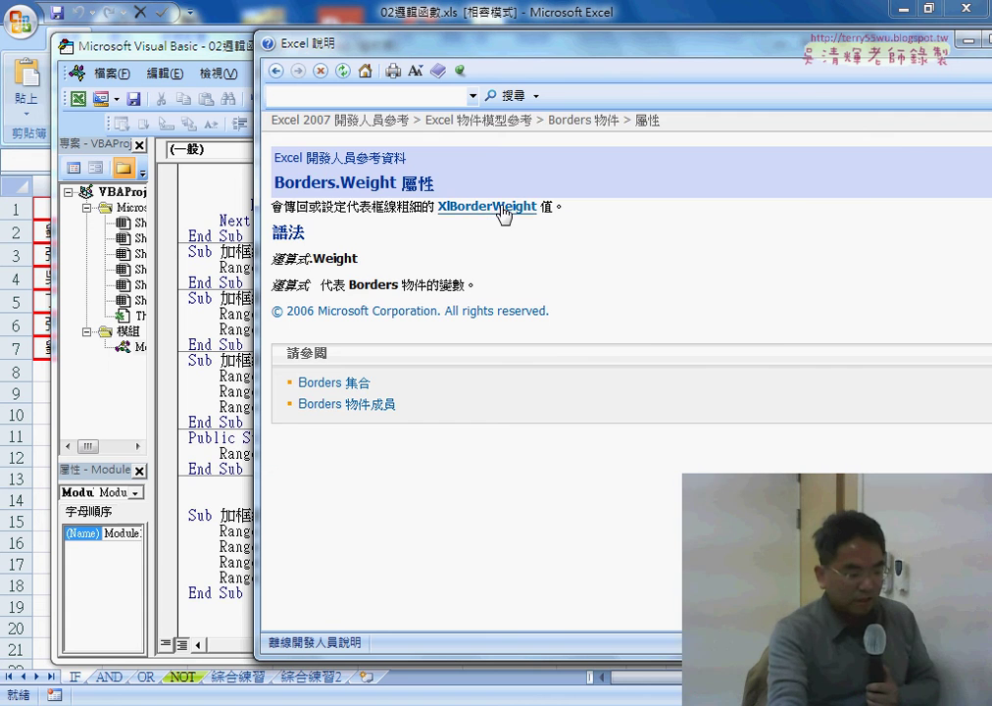
{"action": "left_click", "coordinate": [500, 210]}
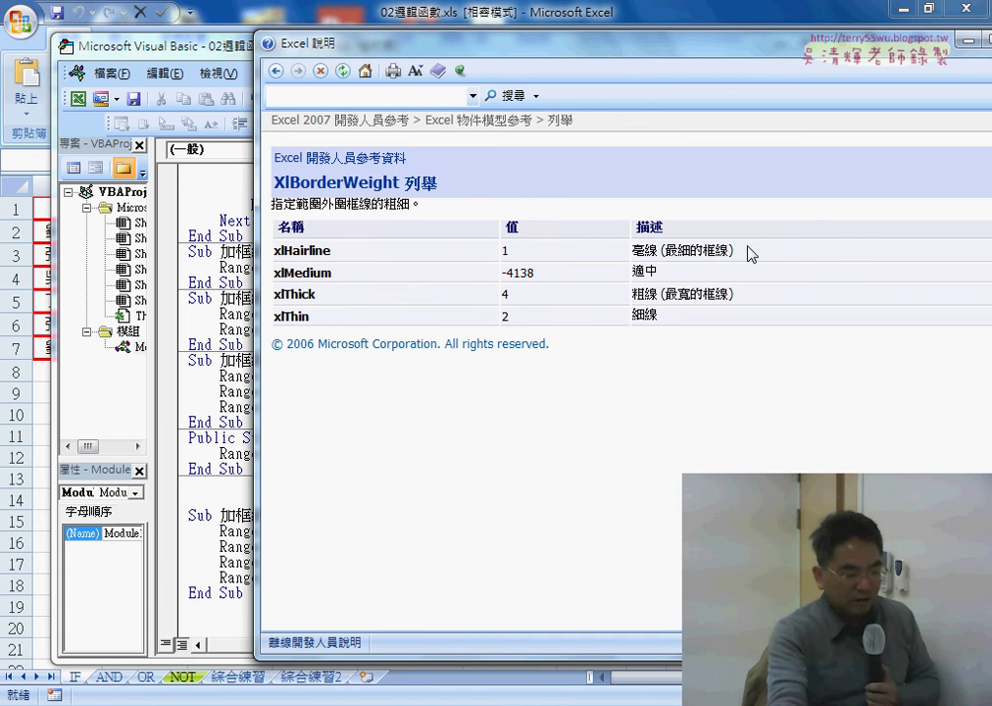
{"action": "mouse_move", "coordinate": [750, 253]}
{"action": "left_mouse_down"}
{"action": "mouse_move", "coordinate": [632, 255]}
{"action": "mouse_move", "coordinate": [643, 273]}
{"action": "left_mouse_up"}
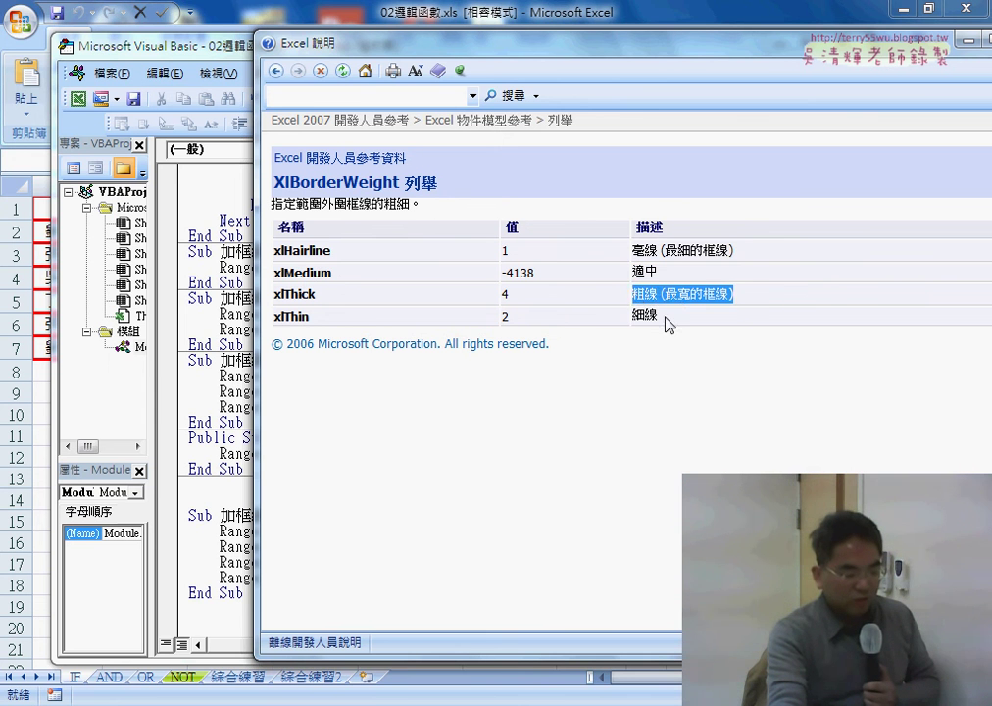
{"action": "left_click_drag", "start_coordinate": [659, 316], "coordinate": [634, 317]}
{"action": "left_click_drag", "start_coordinate": [742, 301], "coordinate": [637, 298]}
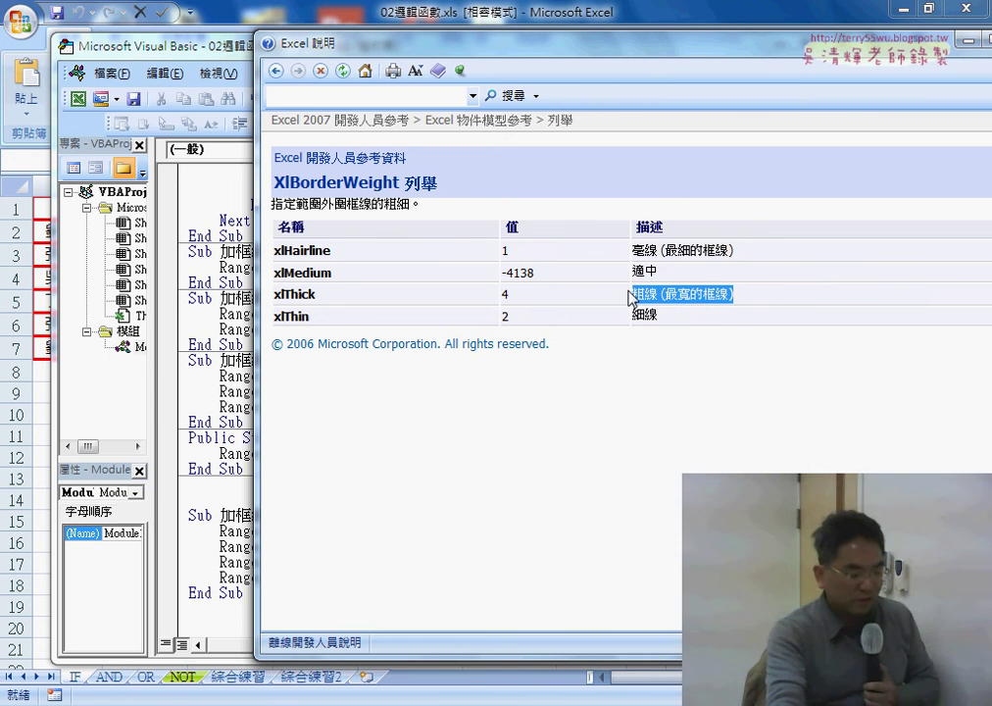
Step: Copy the xlThick constant name from help and return to the VBA editor
{"action": "left_click_drag", "start_coordinate": [315, 294], "coordinate": [282, 297]}
{"action": "right_click", "coordinate": [283, 297]}
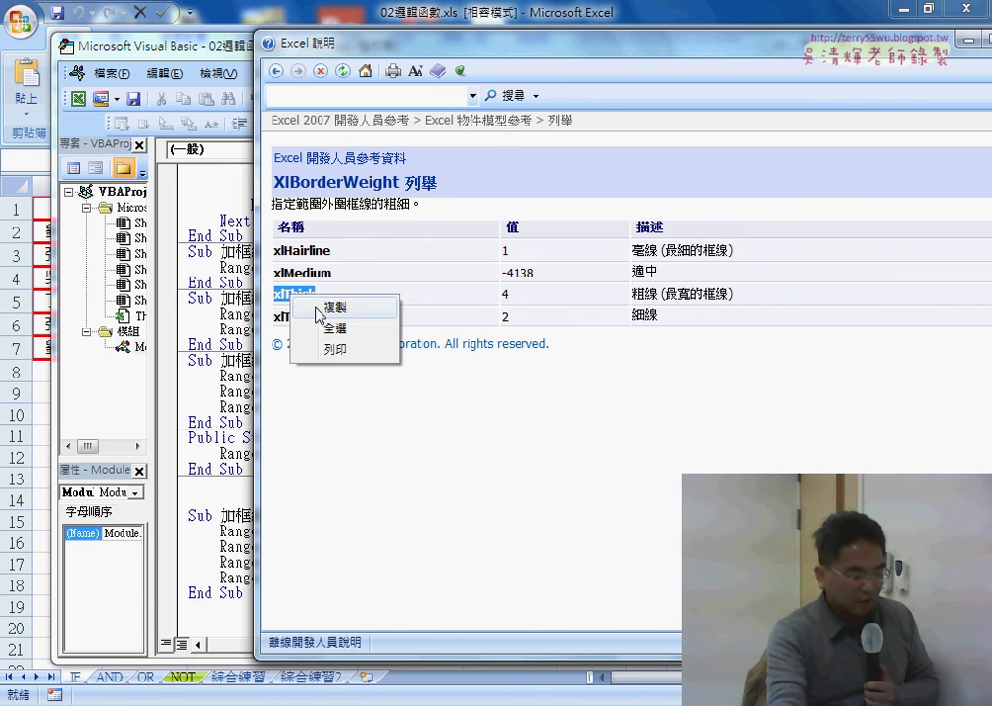
{"action": "left_click", "coordinate": [338, 306]}
{"action": "left_click", "coordinate": [265, 373]}
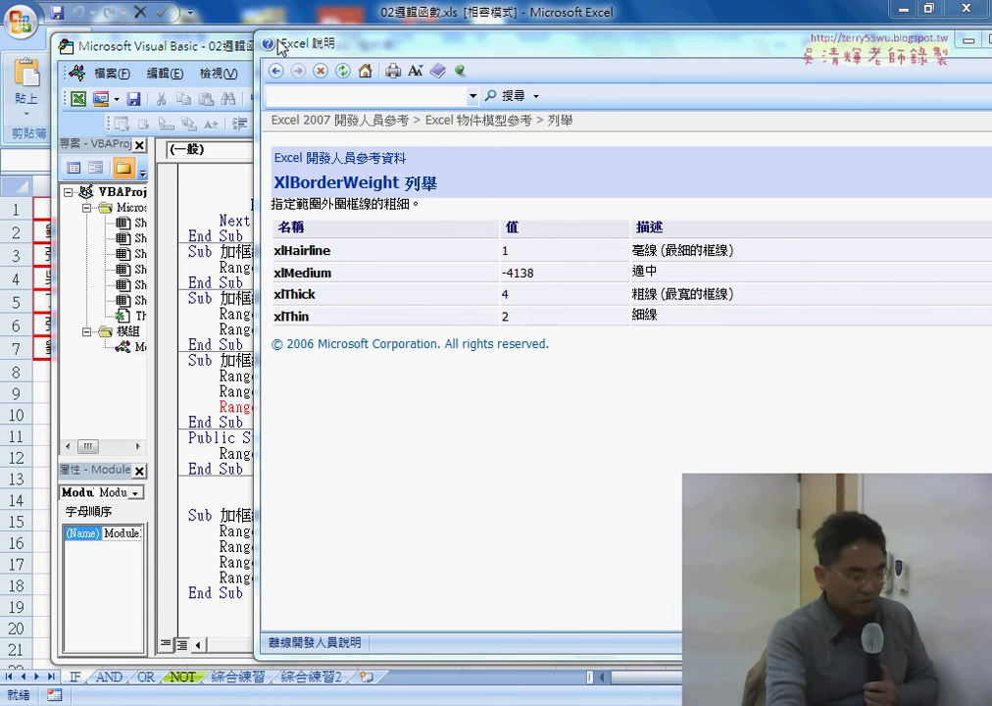
{"action": "left_click", "coordinate": [224, 39]}
Step: Dismiss the compile error and paste xlThick to finish Borders.Weight = xlThick
{"action": "left_click", "coordinate": [492, 440]}
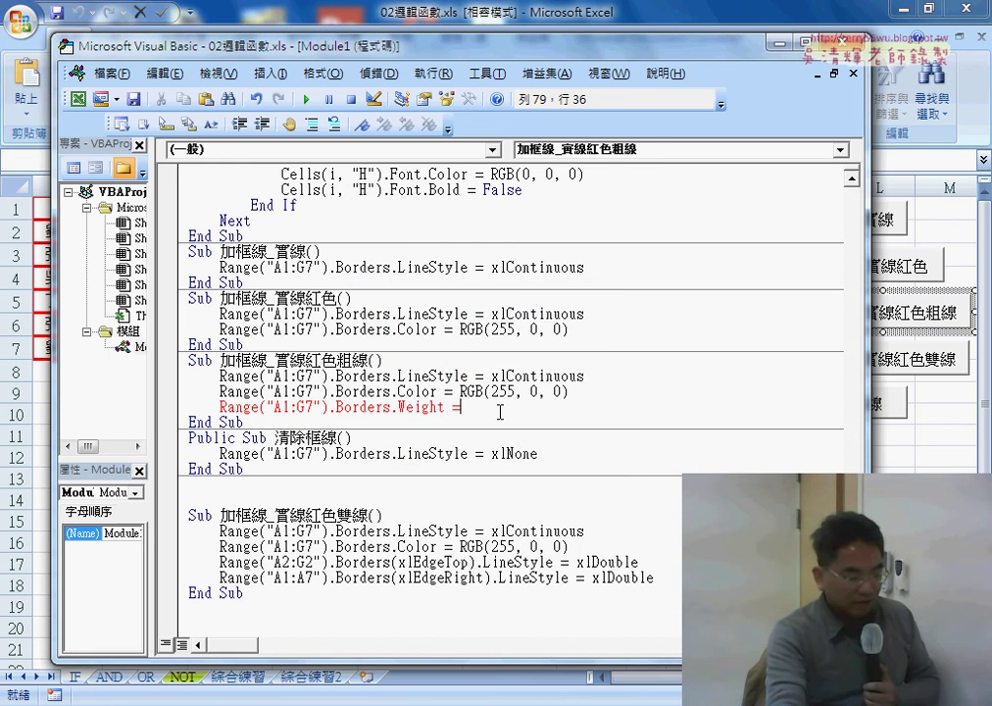
{"action": "right_click", "coordinate": [616, 441]}
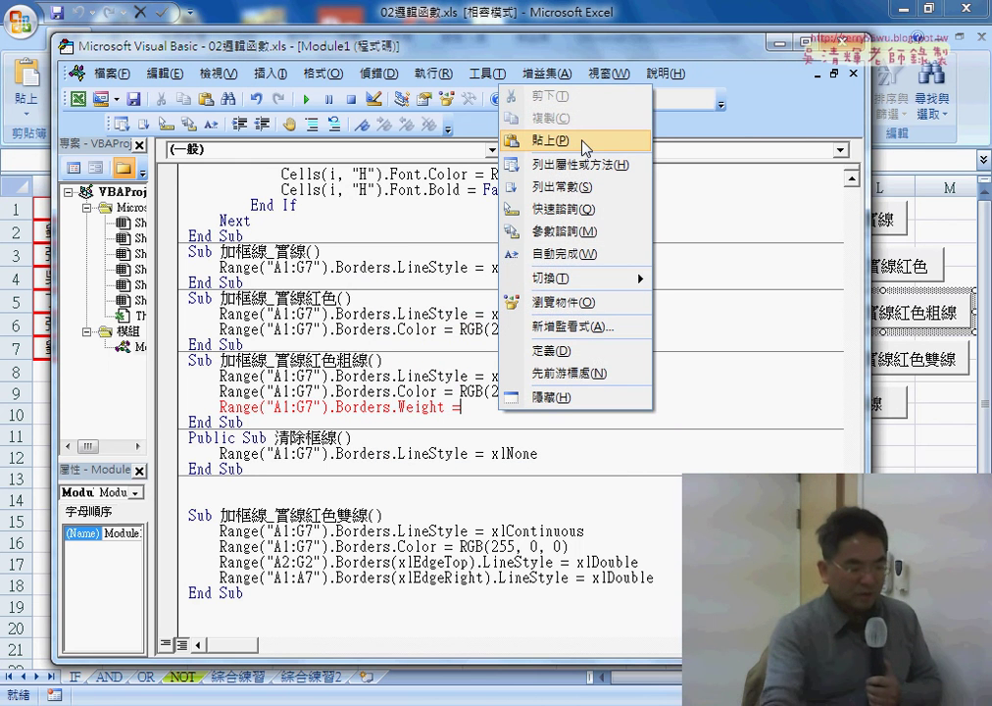
{"action": "left_click", "coordinate": [672, 137]}
{"action": "type", "text": "xlThick"}
{"action": "left_click", "coordinate": [617, 451]}
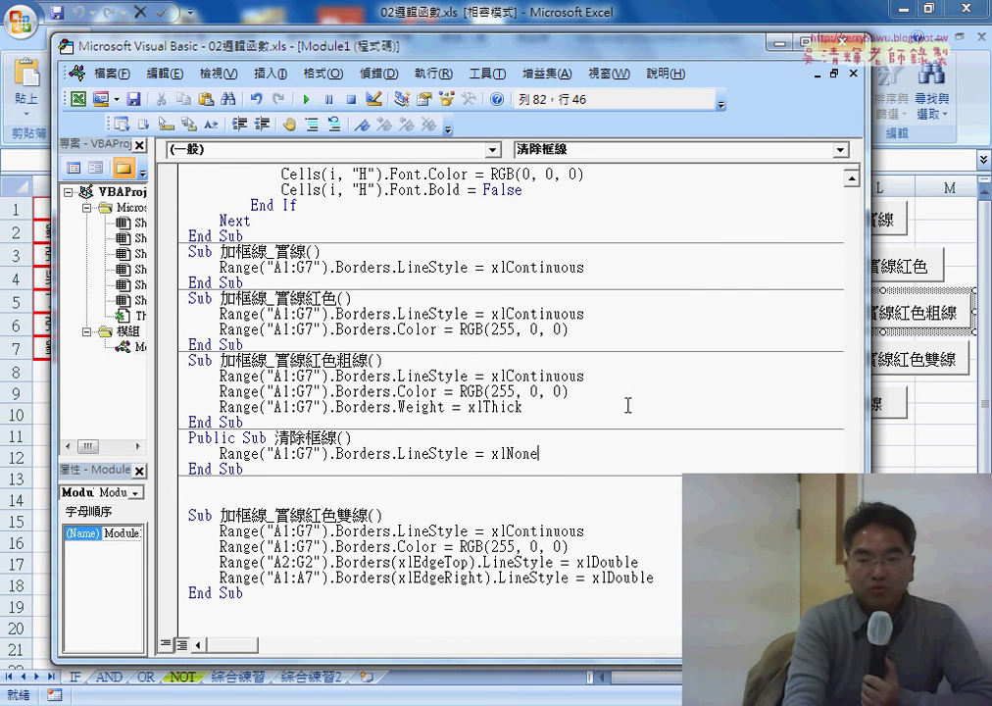
Step: Run 清除框線 to strip A1:G7's borders, then open that macro's code
{"action": "key", "text": "alt+F11"}
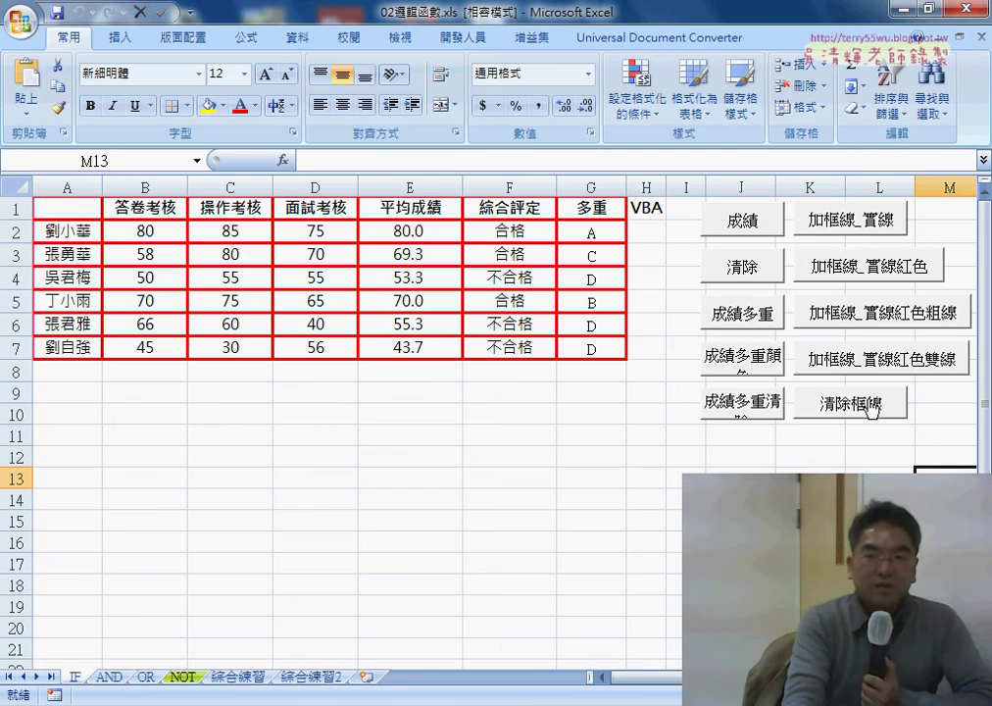
{"action": "left_click", "coordinate": [868, 417]}
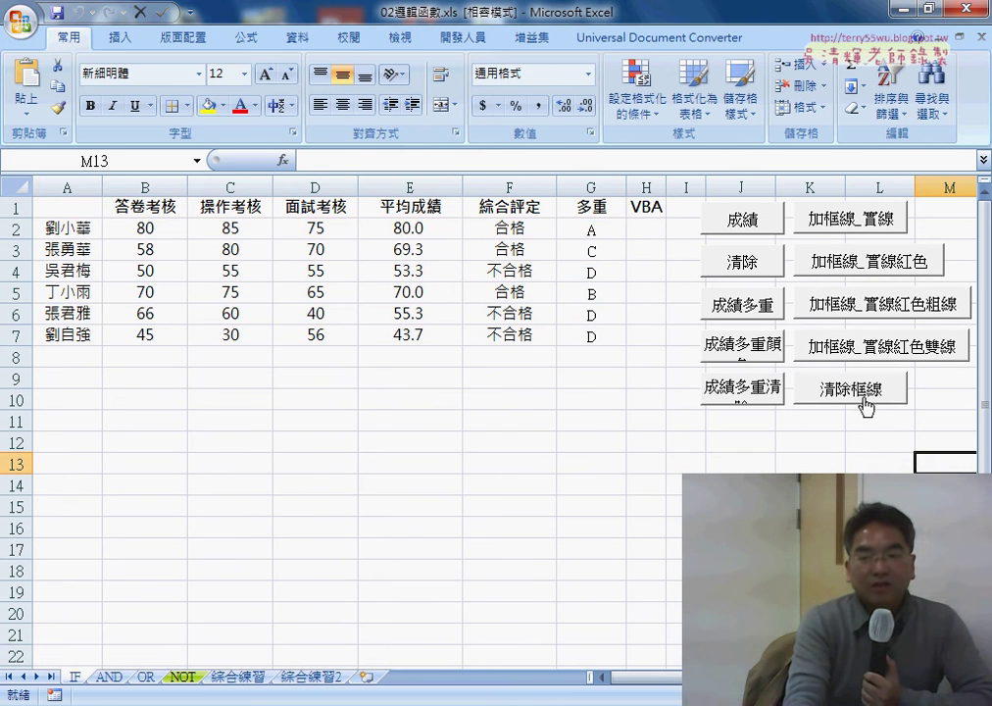
{"action": "right_click", "coordinate": [863, 397]}
{"action": "left_click", "coordinate": [784, 543]}
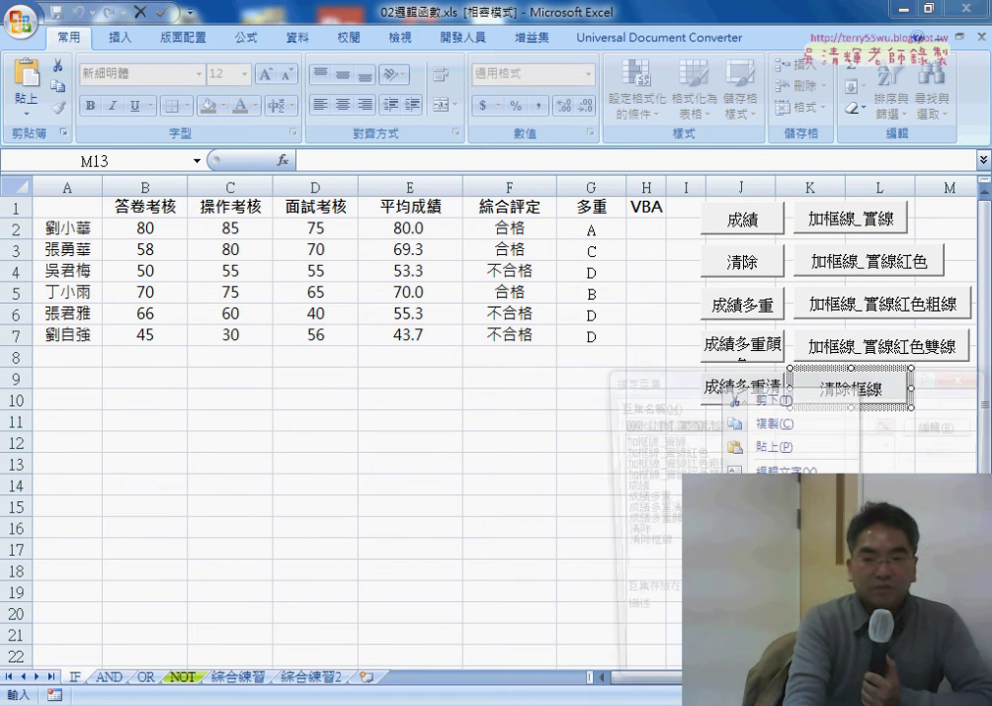
{"action": "left_click", "coordinate": [943, 425]}
Step: Point out the LineStyle = xlNone setting, then return to the grade sheet
{"action": "left_click_drag", "start_coordinate": [545, 455], "coordinate": [508, 456]}
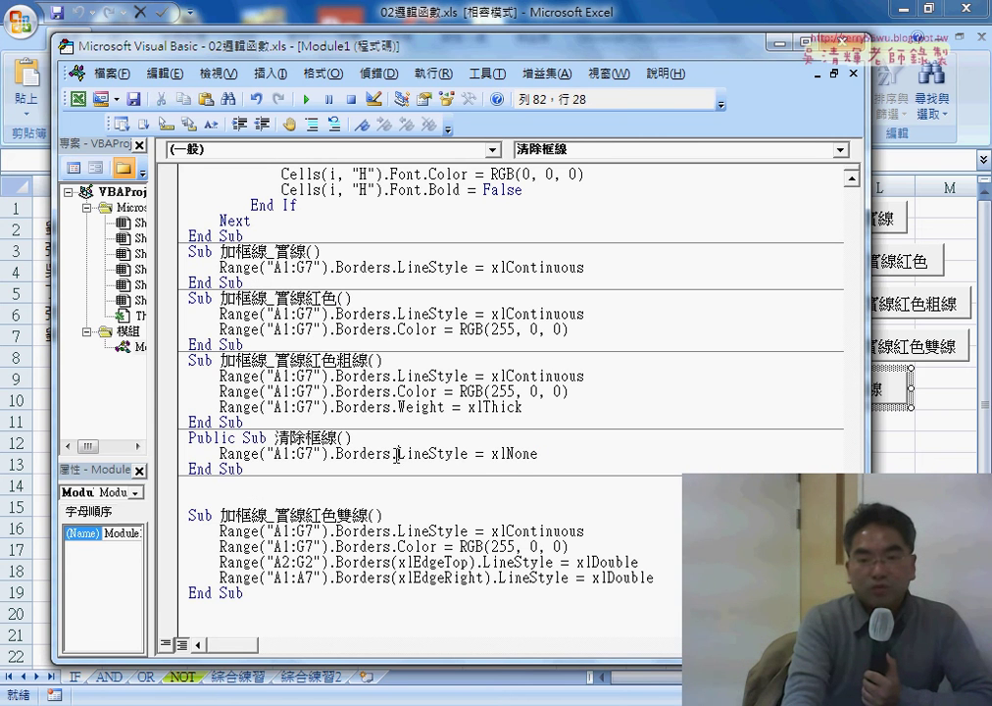
{"action": "double_click", "coordinate": [402, 456]}
{"action": "double_click", "coordinate": [498, 456]}
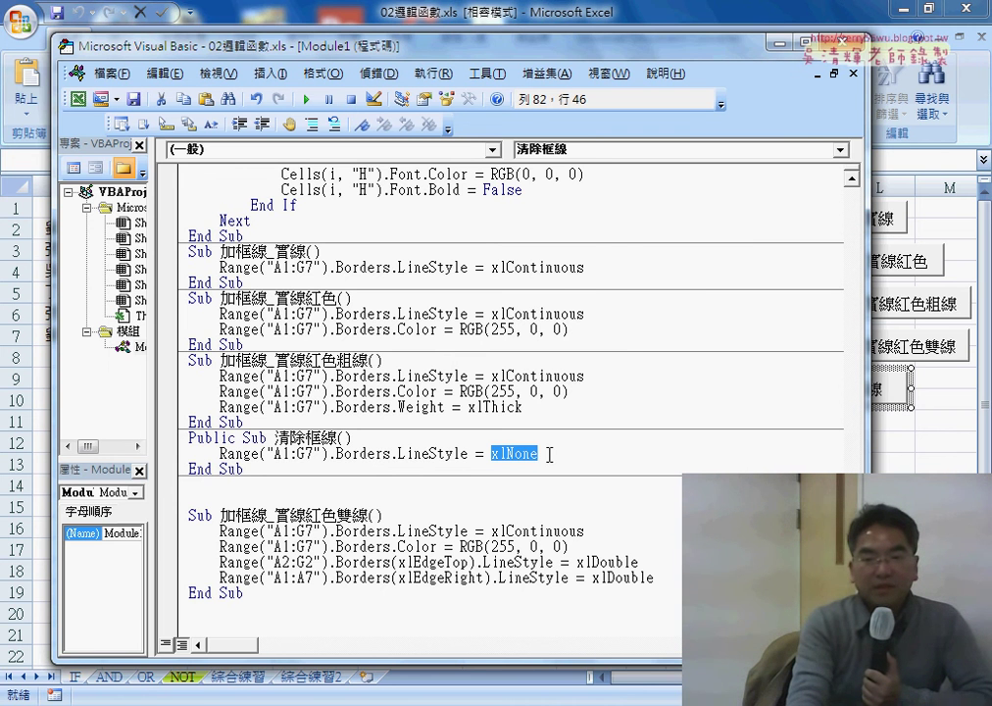
{"action": "key", "text": "alt+F11"}
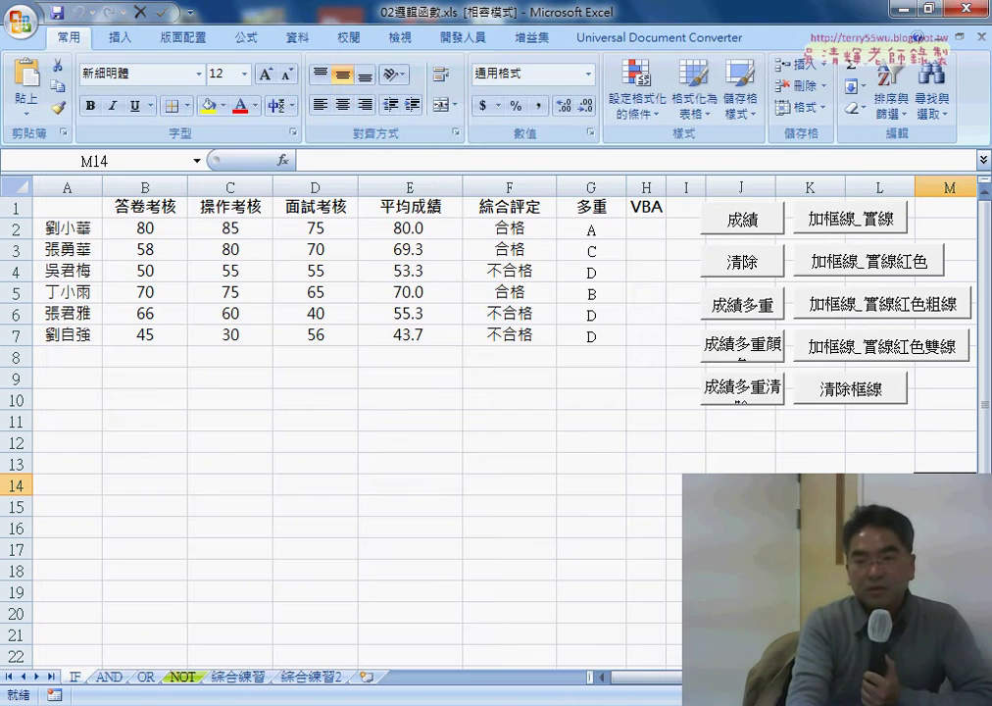
Step: Run the 加框線_實線紅色雙線 macro and highlight the first data row A2:G2
{"action": "left_click", "coordinate": [868, 348]}
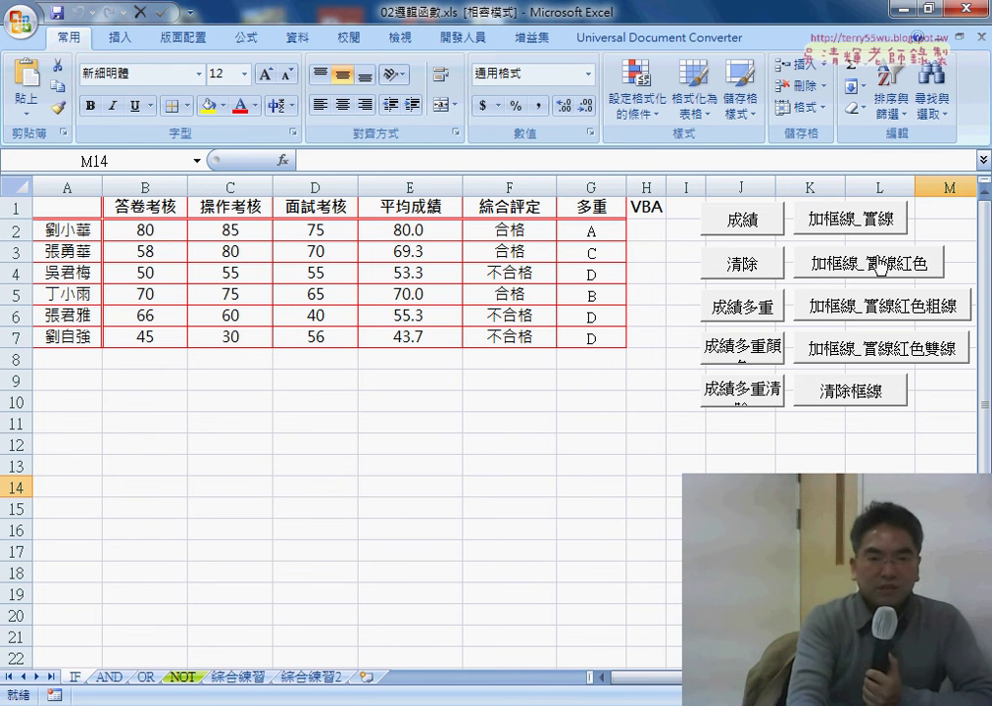
{"action": "left_click_drag", "start_coordinate": [73, 235], "coordinate": [581, 232]}
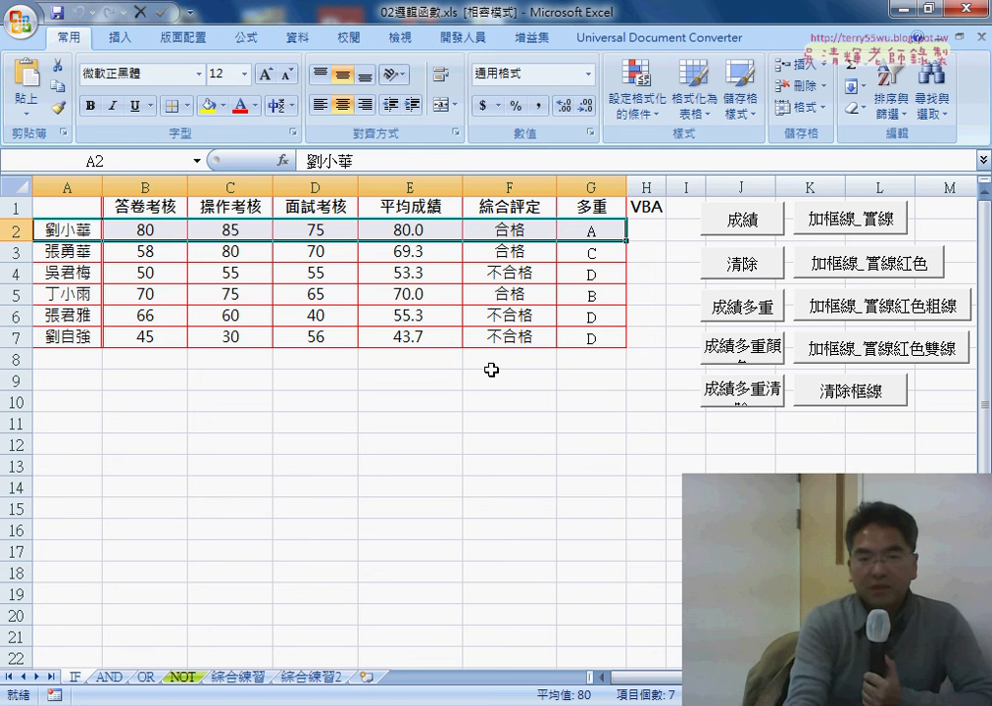
{"action": "left_click", "coordinate": [349, 359]}
{"action": "left_click_drag", "start_coordinate": [57, 233], "coordinate": [619, 231]}
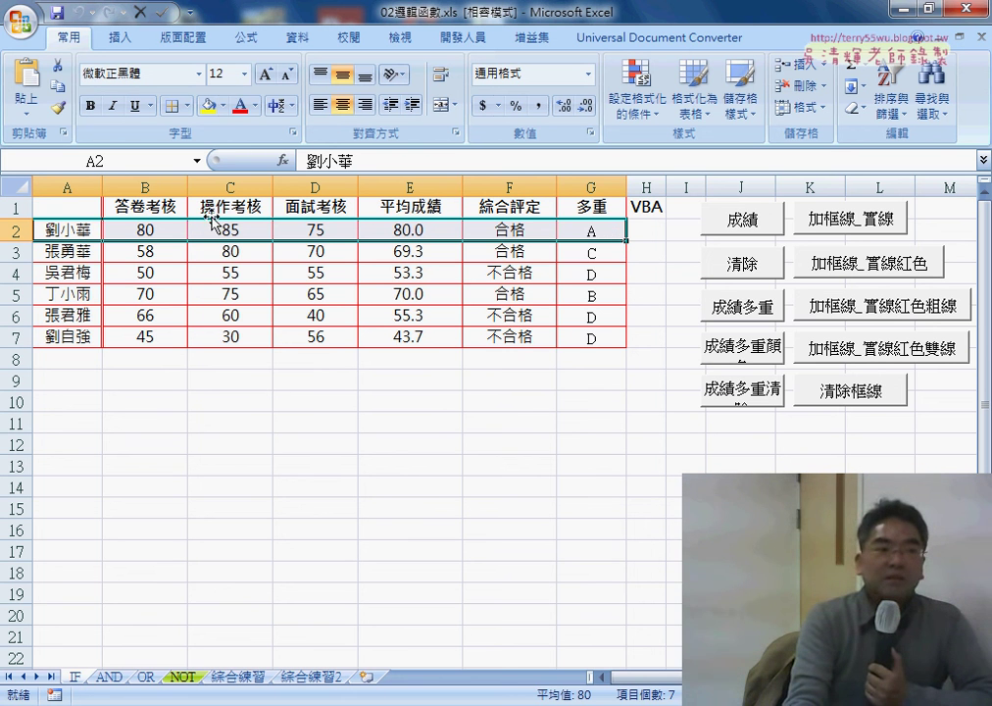
Step: Open the 加框線_實線紅色雙線 button's macro in the VBA editor via Assign Macro > Edit
{"action": "right_click", "coordinate": [848, 371]}
{"action": "key", "text": "n"}
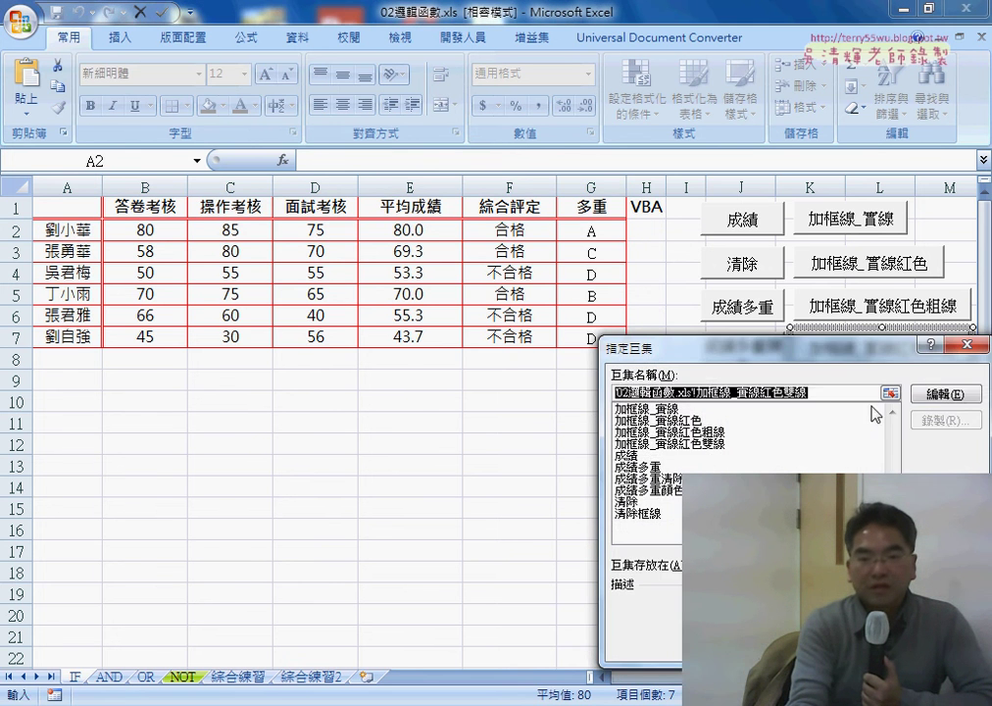
{"action": "left_click", "coordinate": [937, 394]}
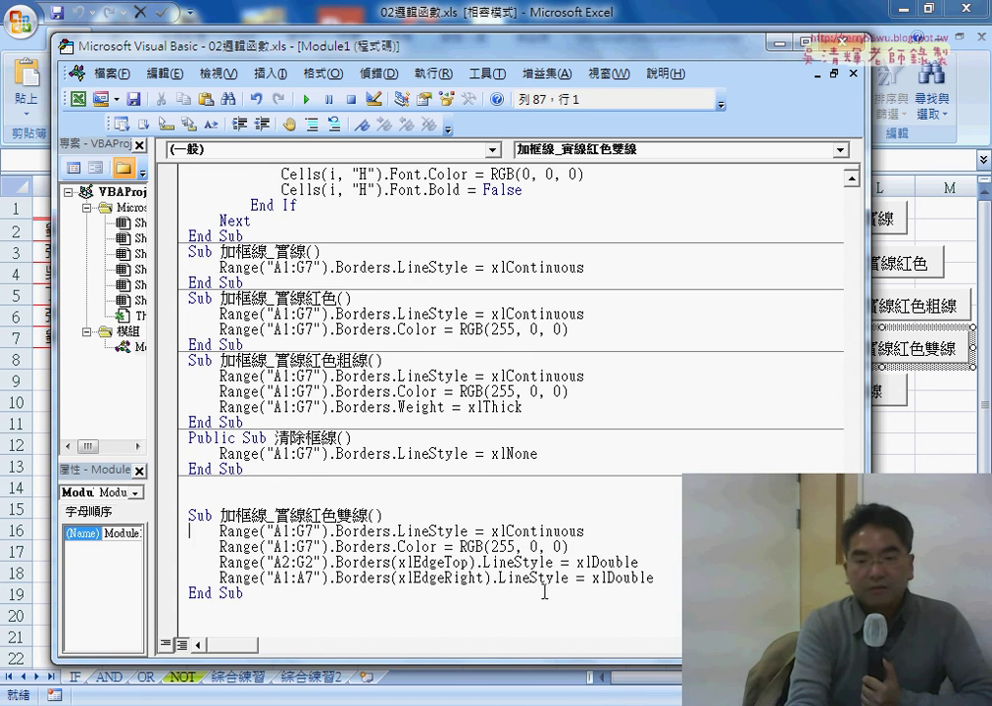
Step: Delete the two xlDouble border statements from the 雙線 macro
{"action": "left_click_drag", "start_coordinate": [654, 578], "coordinate": [189, 562]}
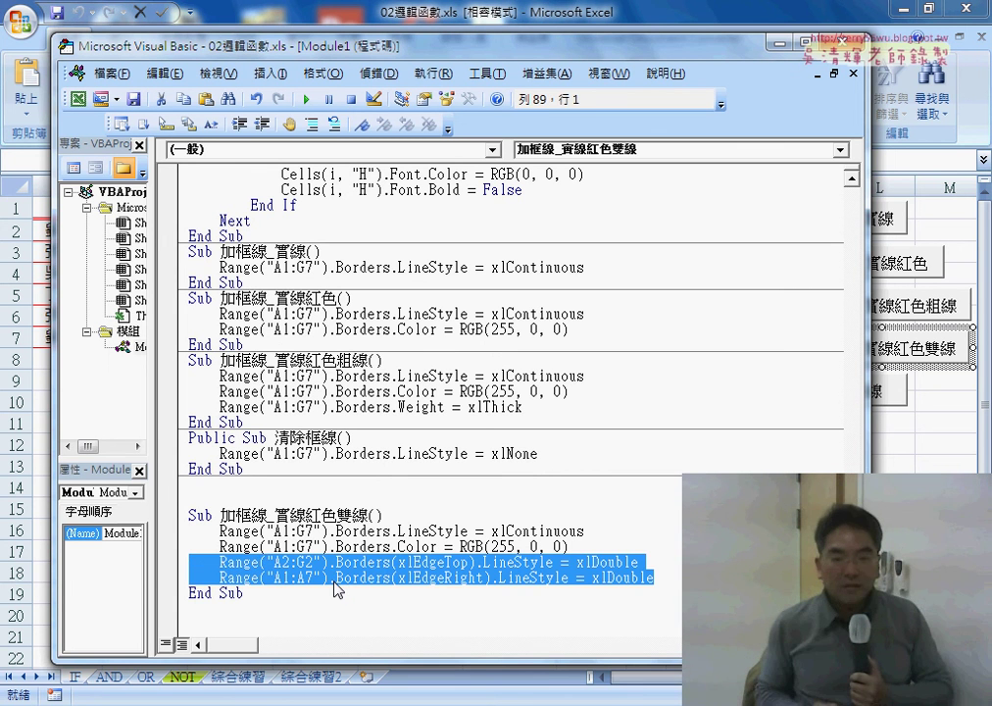
{"action": "key", "text": "Delete"}
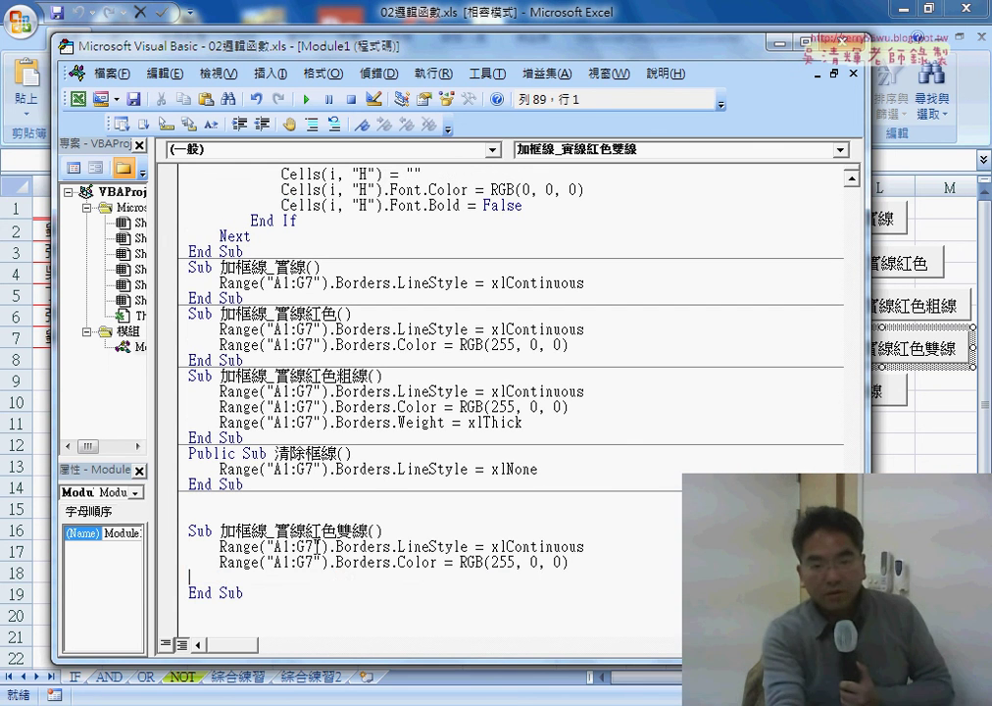
{"action": "left_click_drag", "start_coordinate": [274, 360], "coordinate": [188, 314]}
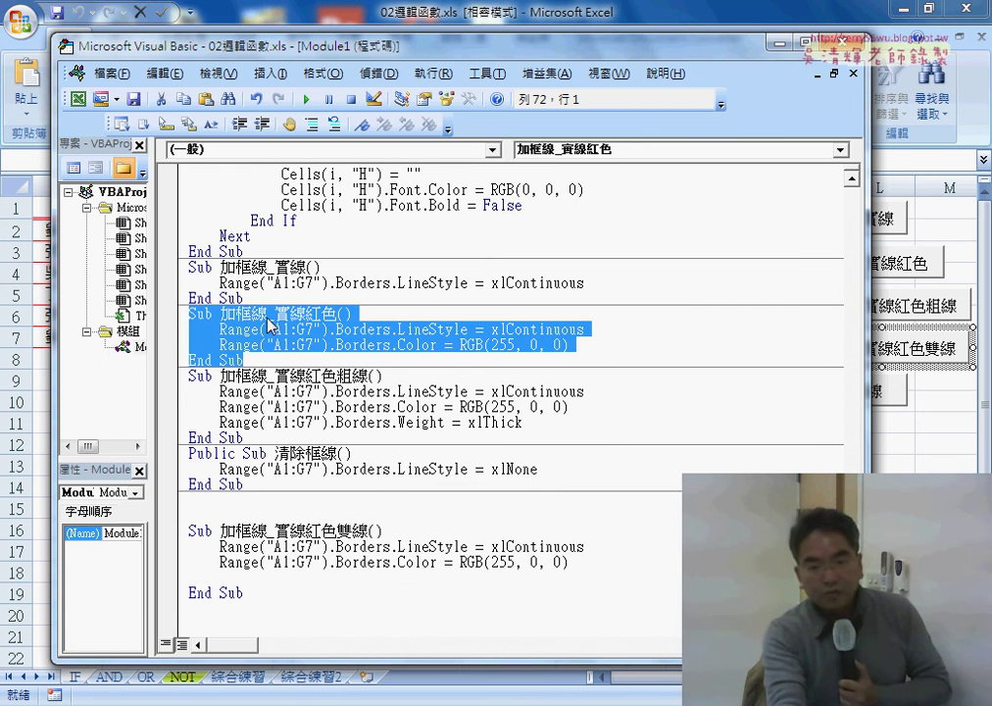
{"action": "left_click_drag", "start_coordinate": [339, 530], "coordinate": [370, 531]}
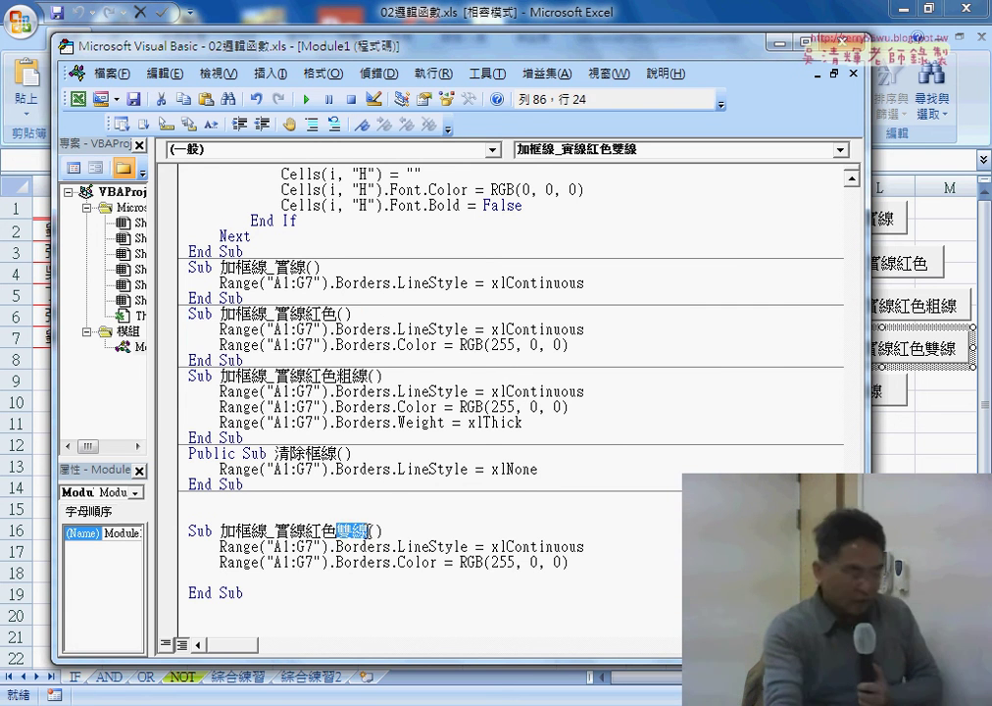
Step: Copy the LineStyle statement onto the empty line and change its range to A2:G2
{"action": "left_click", "coordinate": [305, 582]}
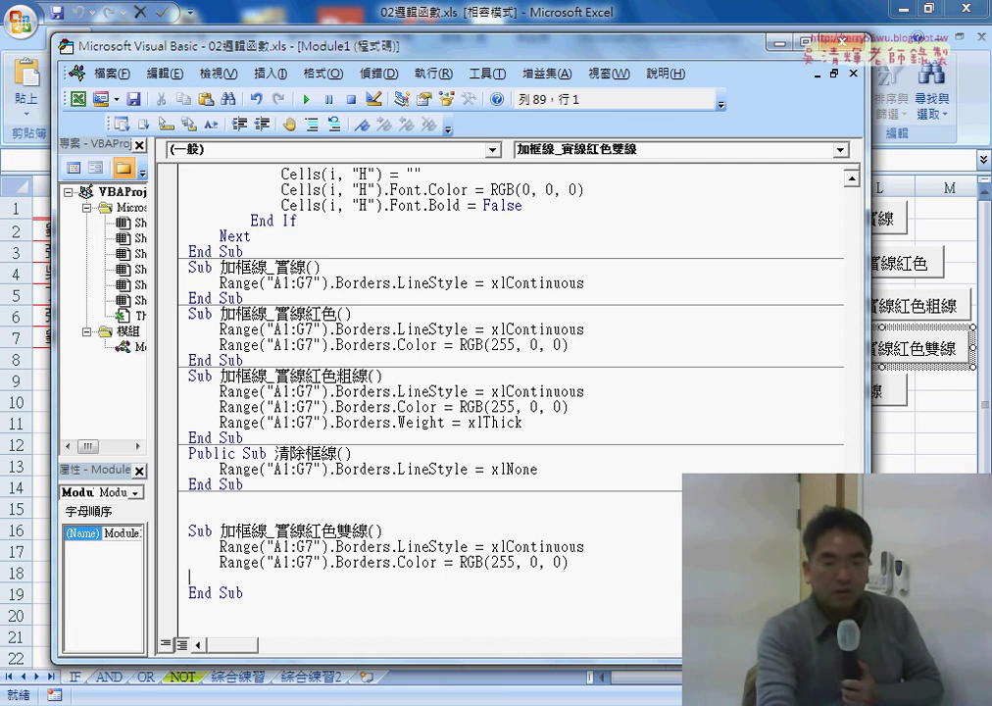
{"action": "left_click_drag", "start_coordinate": [222, 564], "coordinate": [571, 564]}
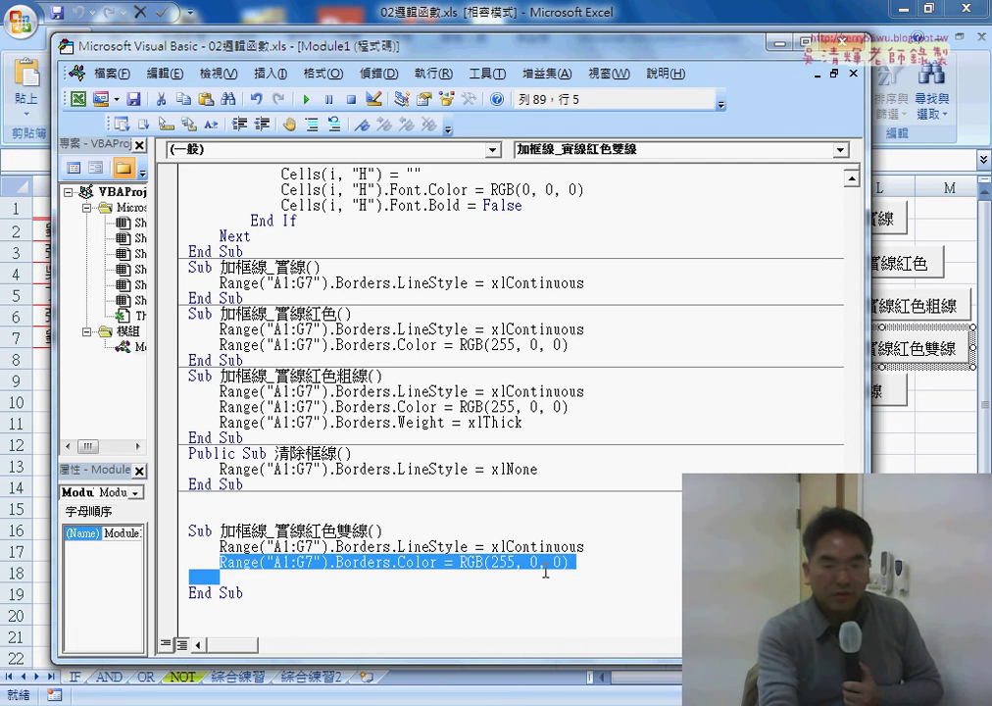
{"action": "left_click_drag", "start_coordinate": [372, 565], "coordinate": [304, 585]}
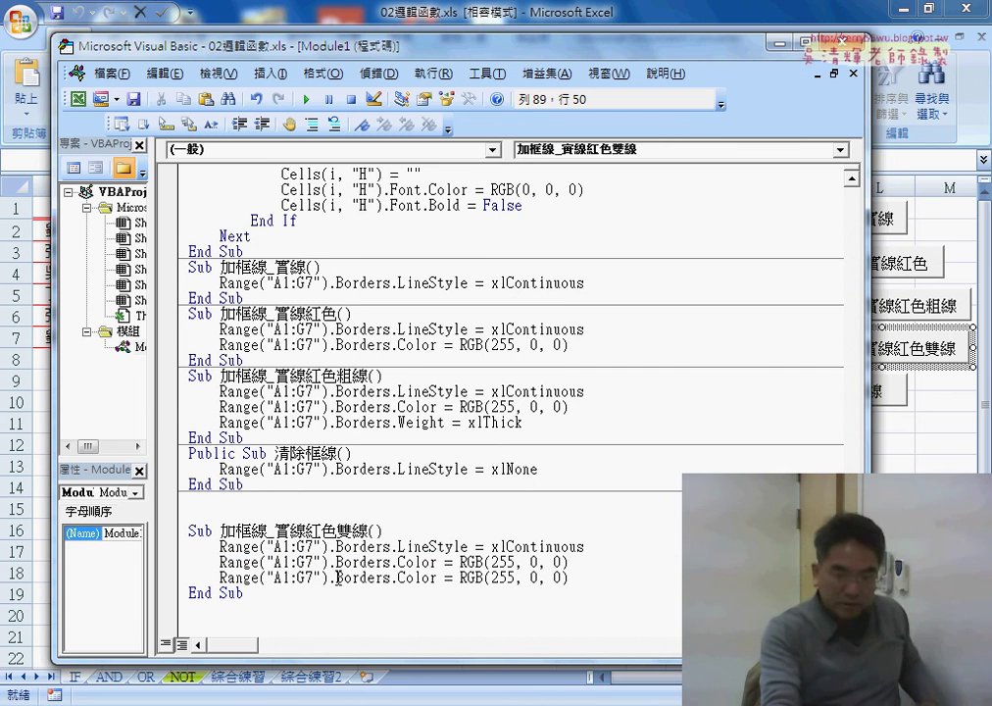
{"action": "key", "text": "ctrl+z"}
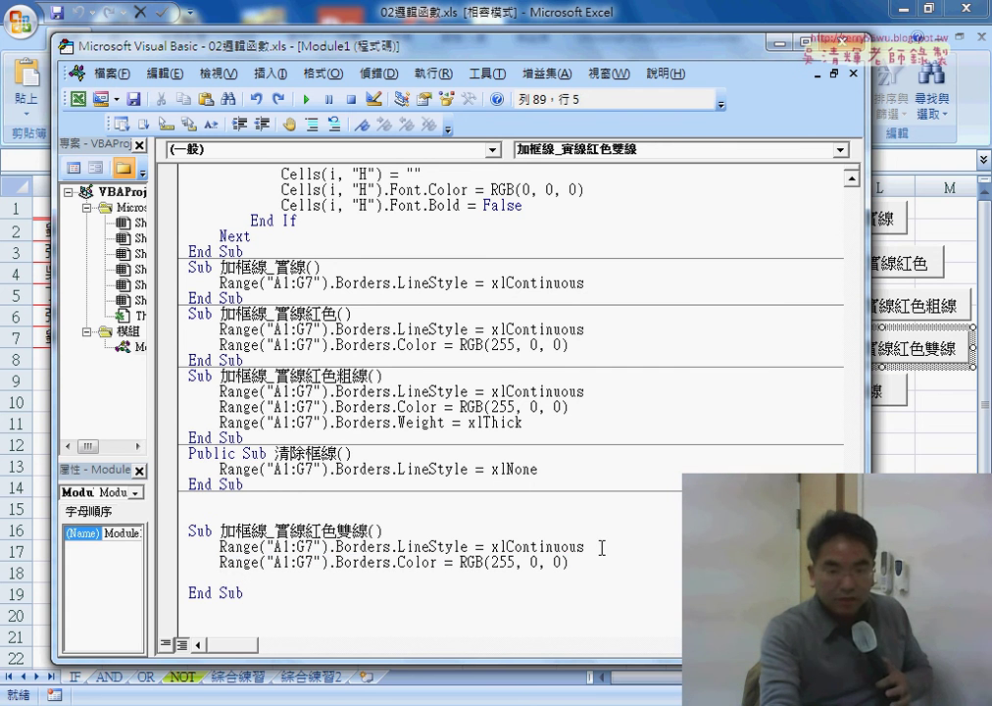
{"action": "mouse_move", "coordinate": [602, 547]}
{"action": "left_mouse_down"}
{"action": "mouse_move", "coordinate": [220, 547]}
{"action": "mouse_move", "coordinate": [229, 589]}
{"action": "mouse_move", "coordinate": [282, 579]}
{"action": "left_mouse_up"}
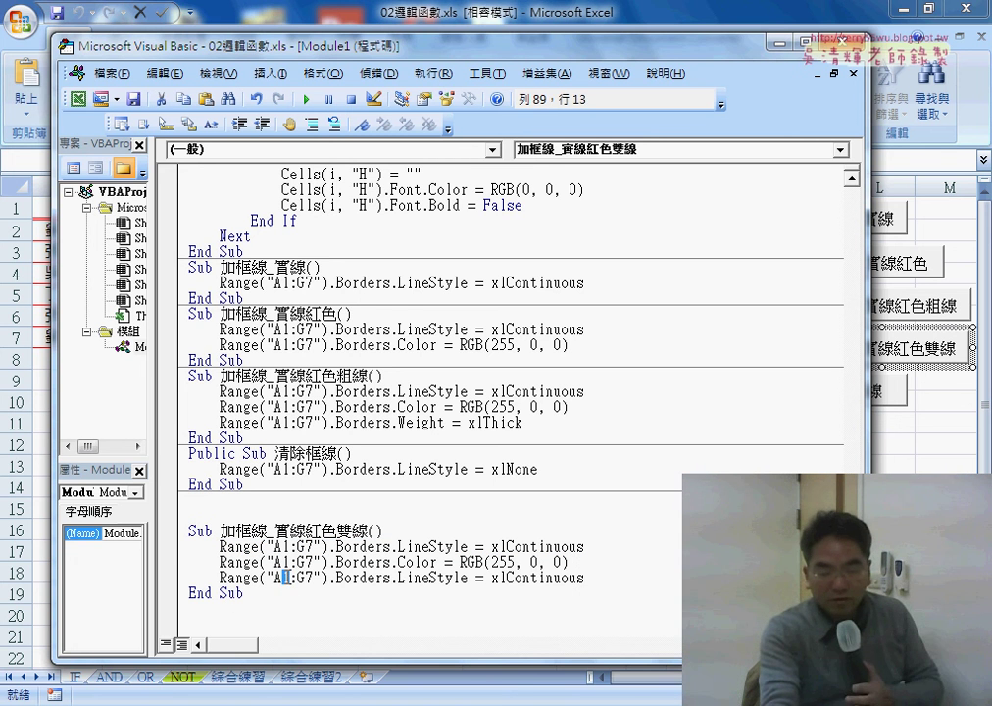
{"action": "type", "text": "2"}
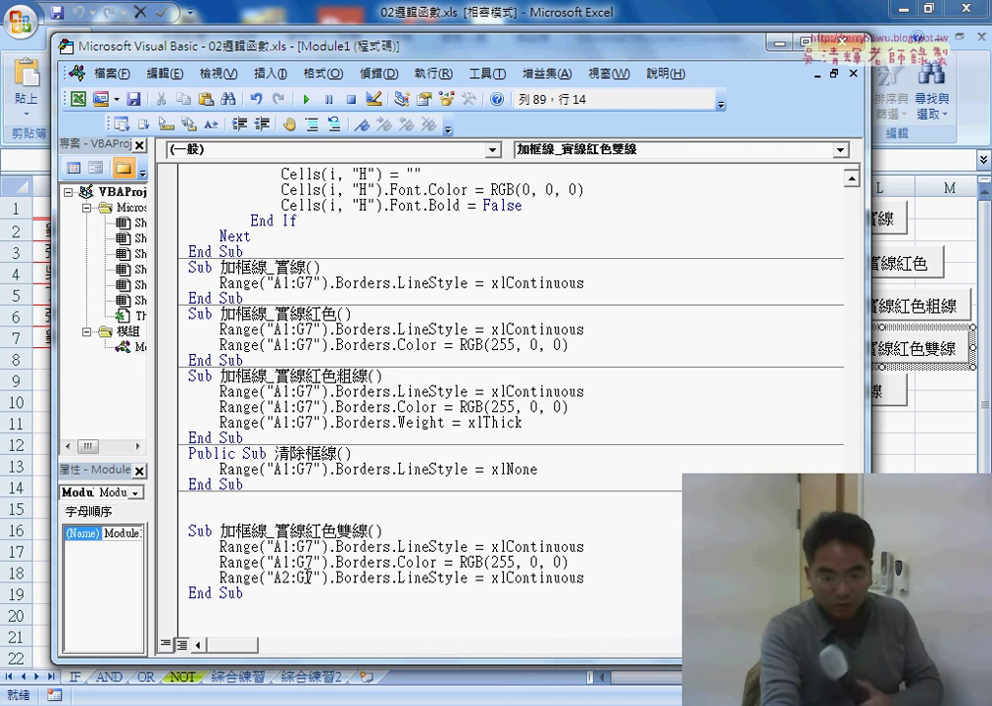
{"action": "left_click_drag", "start_coordinate": [306, 579], "coordinate": [314, 579]}
Step: Trim the third line to Range("A2:G2").Borders( and browse the XlBordersIndex suggestions
{"action": "type", "text": "2"}
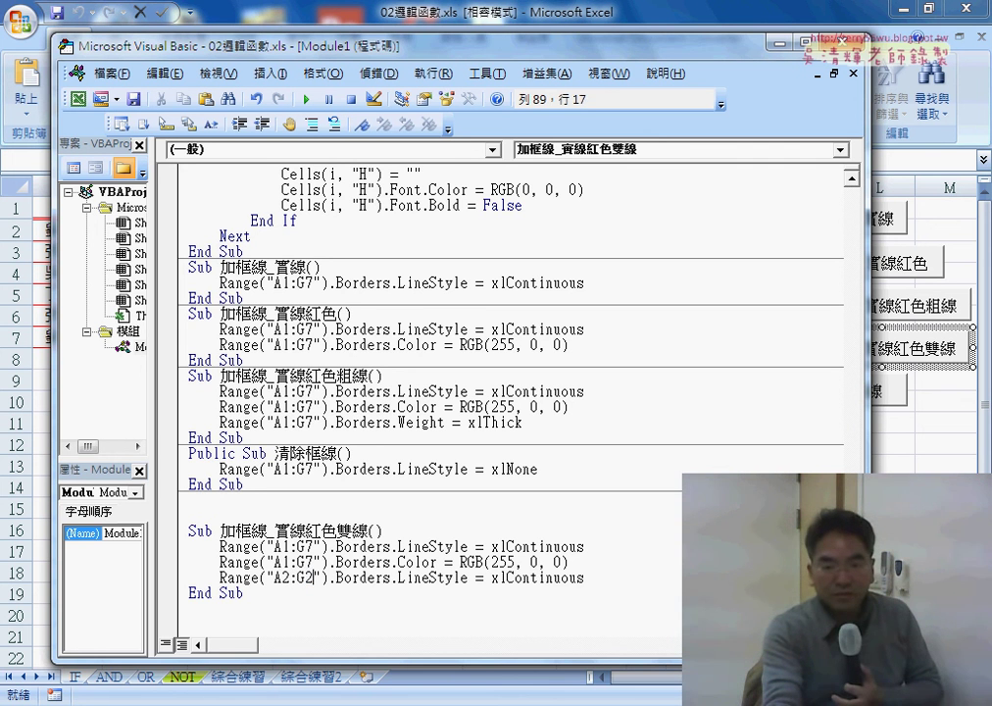
{"action": "left_click_drag", "start_coordinate": [391, 579], "coordinate": [622, 579]}
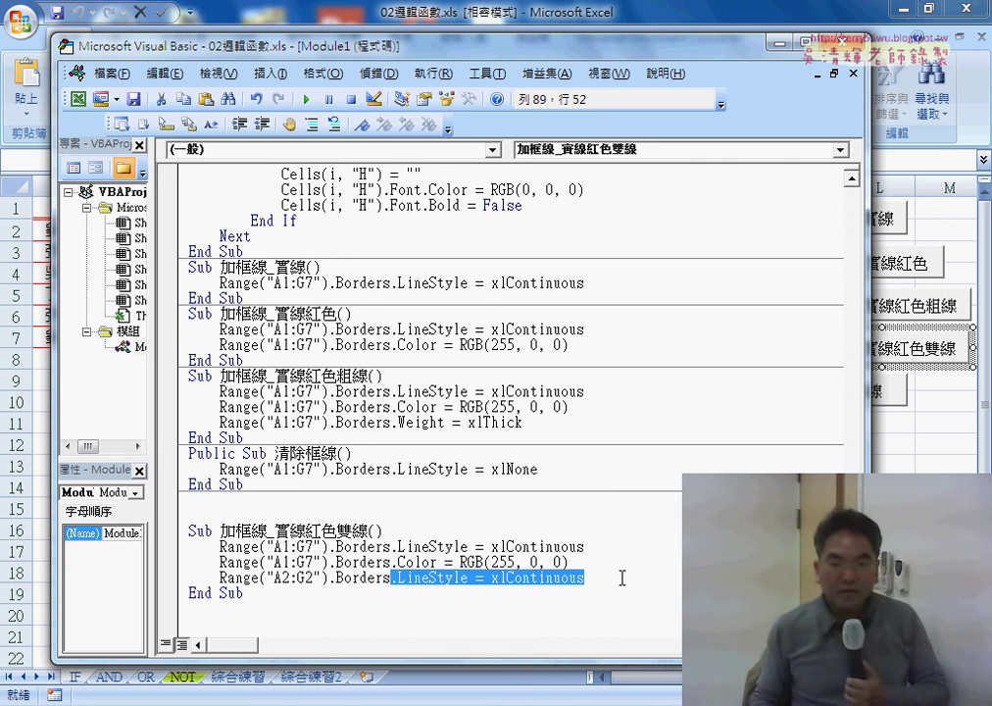
{"action": "key", "text": "Delete"}
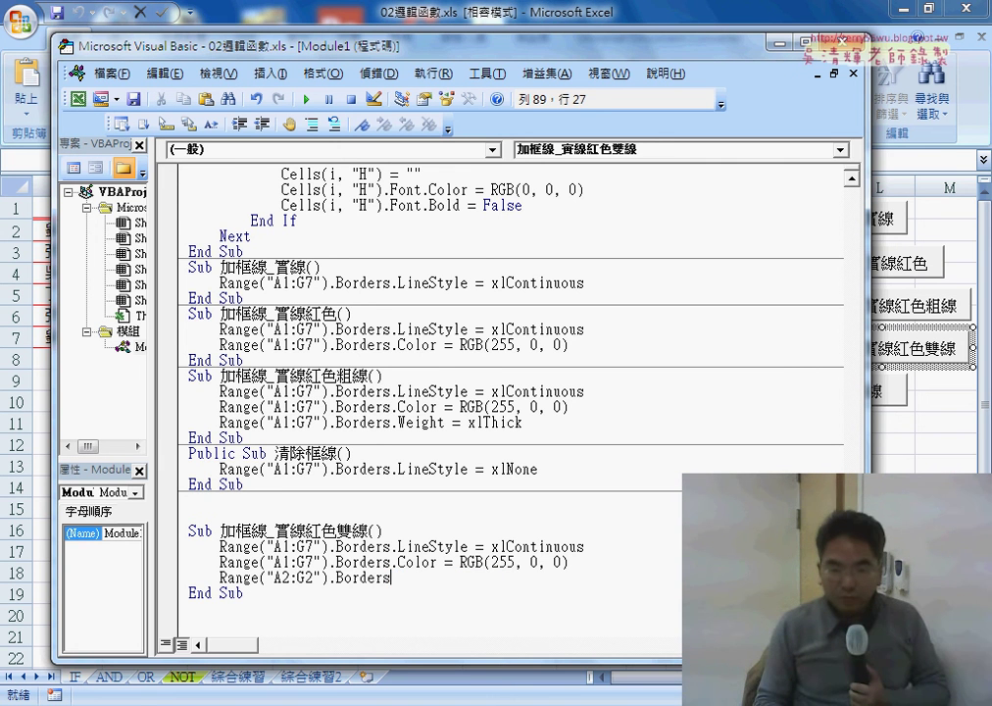
{"action": "type", "text": "."}
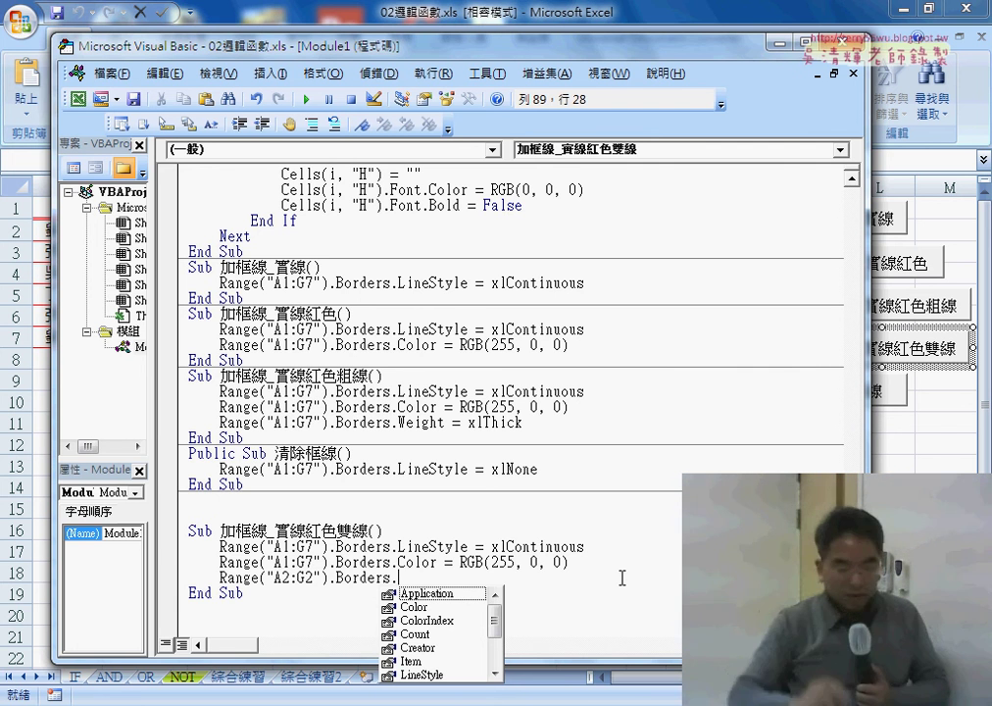
{"action": "key", "text": "BackSpace"}
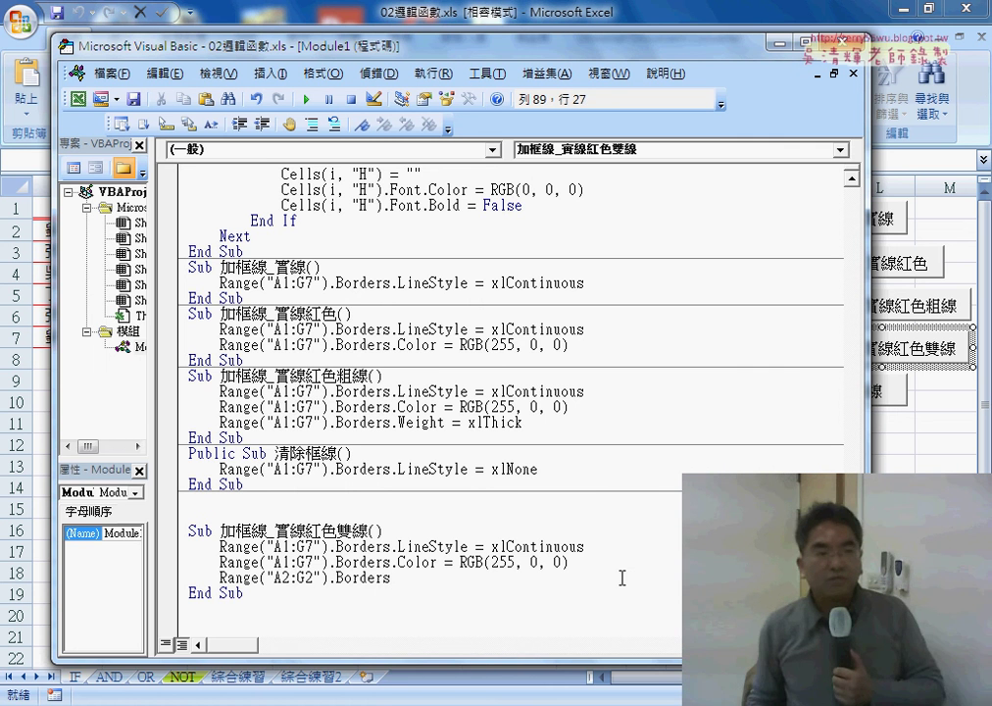
{"action": "type", "text": "("}
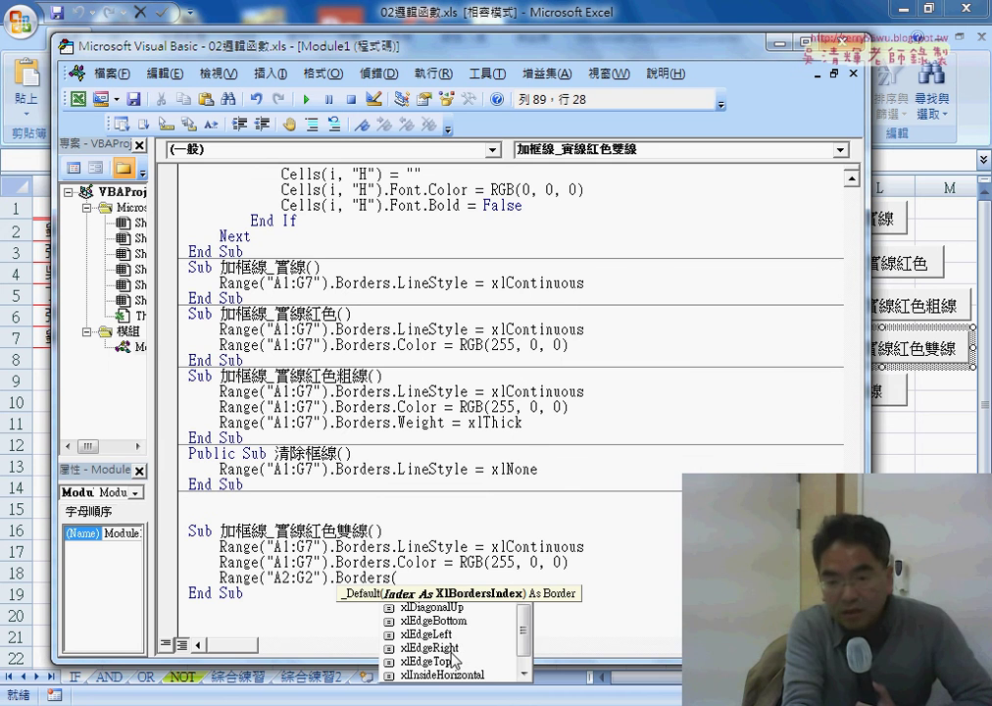
{"action": "scroll", "coordinate": [466, 663], "scroll_direction": "down", "scroll_amount": 1}
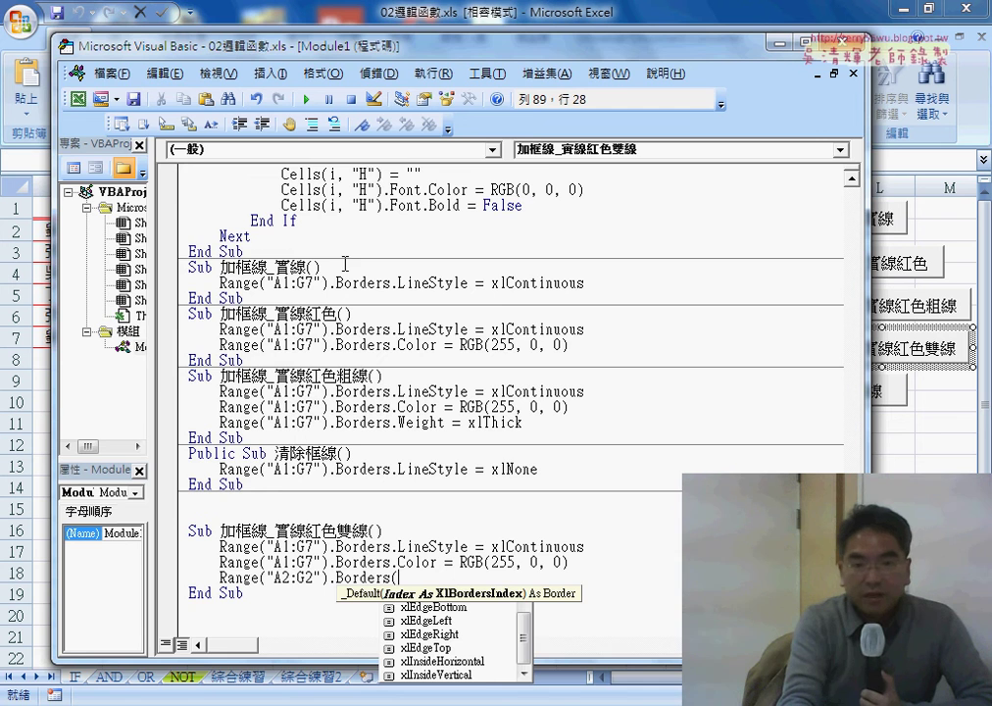
{"action": "left_click_drag", "start_coordinate": [378, 51], "coordinate": [375, 287]}
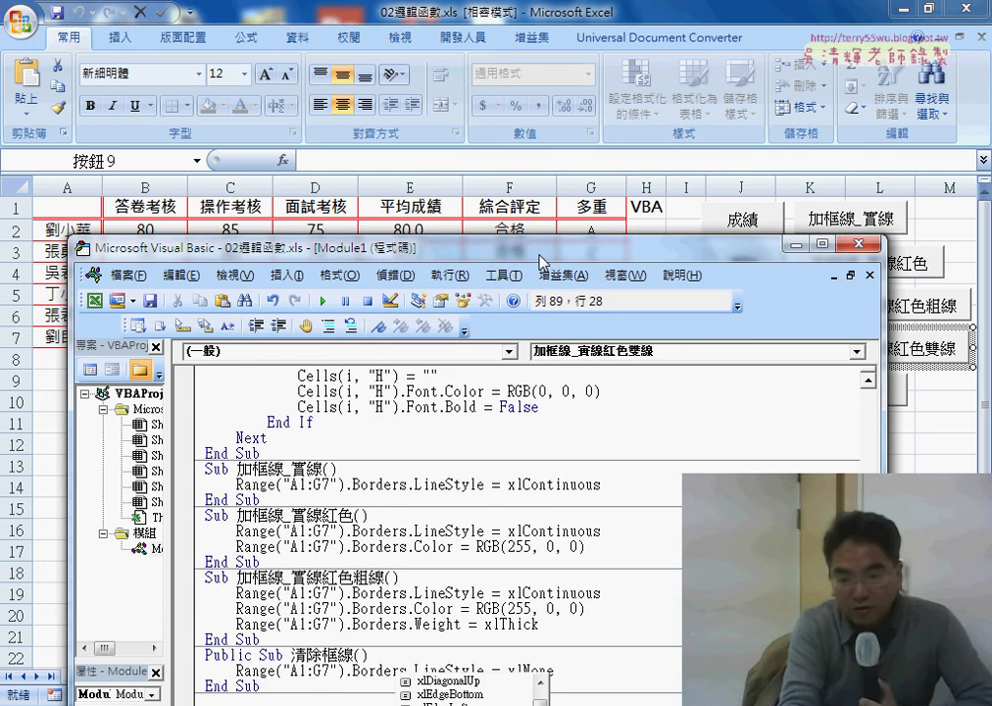
Step: Write Range("A2:G2").Borders(xlEdgeTop).LineStyle = and bring up Excel Help on LineStyle
{"action": "left_click_drag", "start_coordinate": [432, 283], "coordinate": [439, 71]}
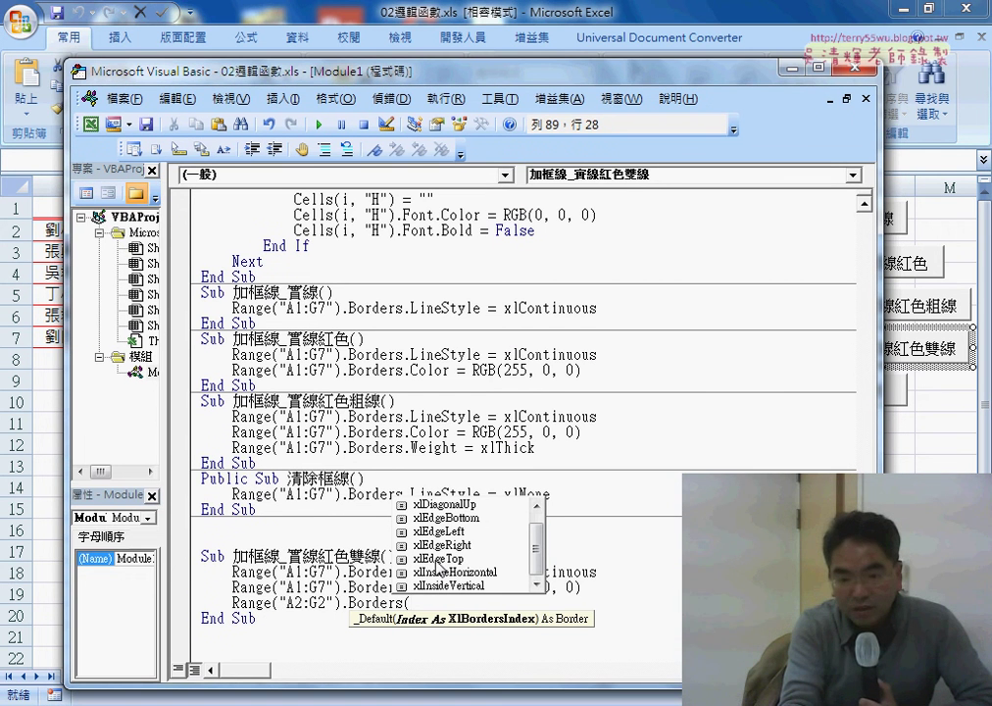
{"action": "left_click", "coordinate": [468, 560]}
{"action": "double_click", "coordinate": [468, 560]}
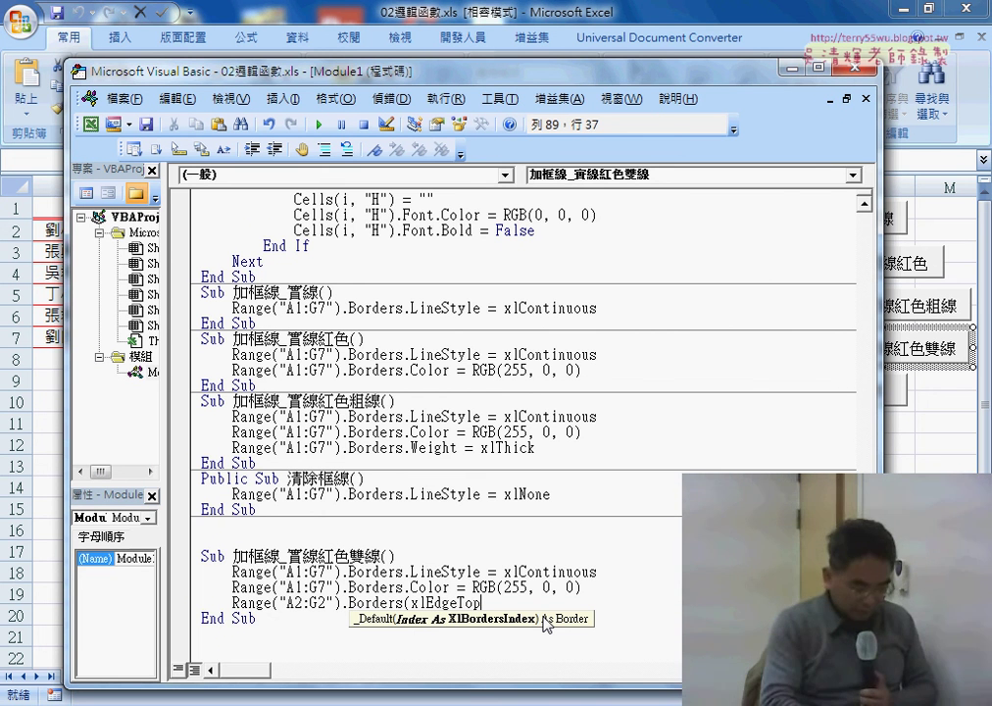
{"action": "type", "text": ")"}
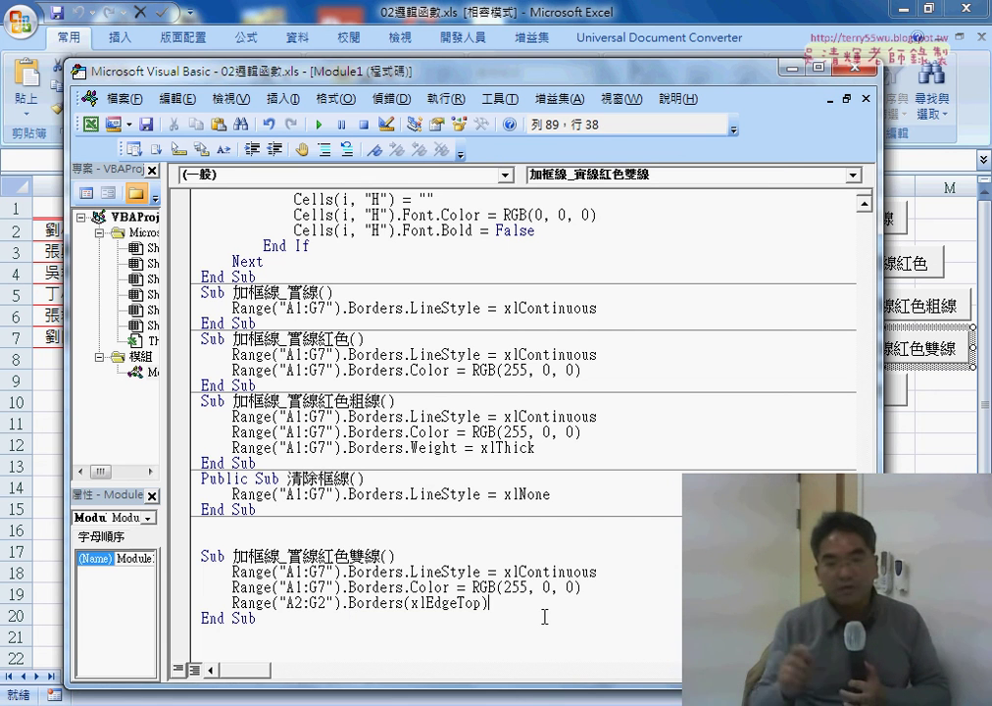
{"action": "type", "text": "."}
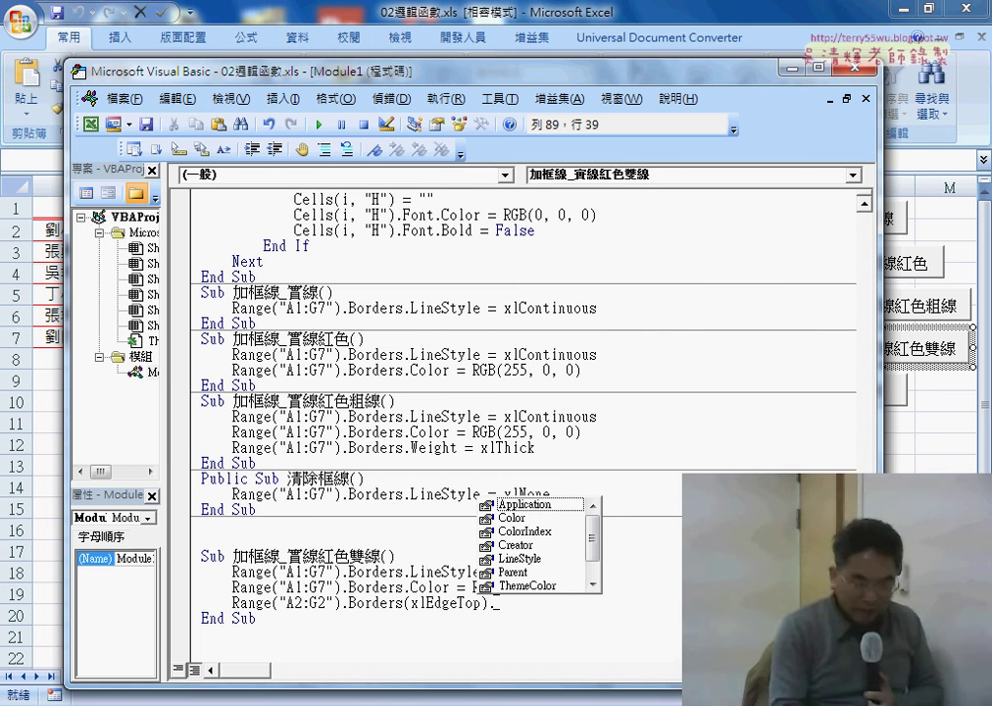
{"action": "type", "text": "l"}
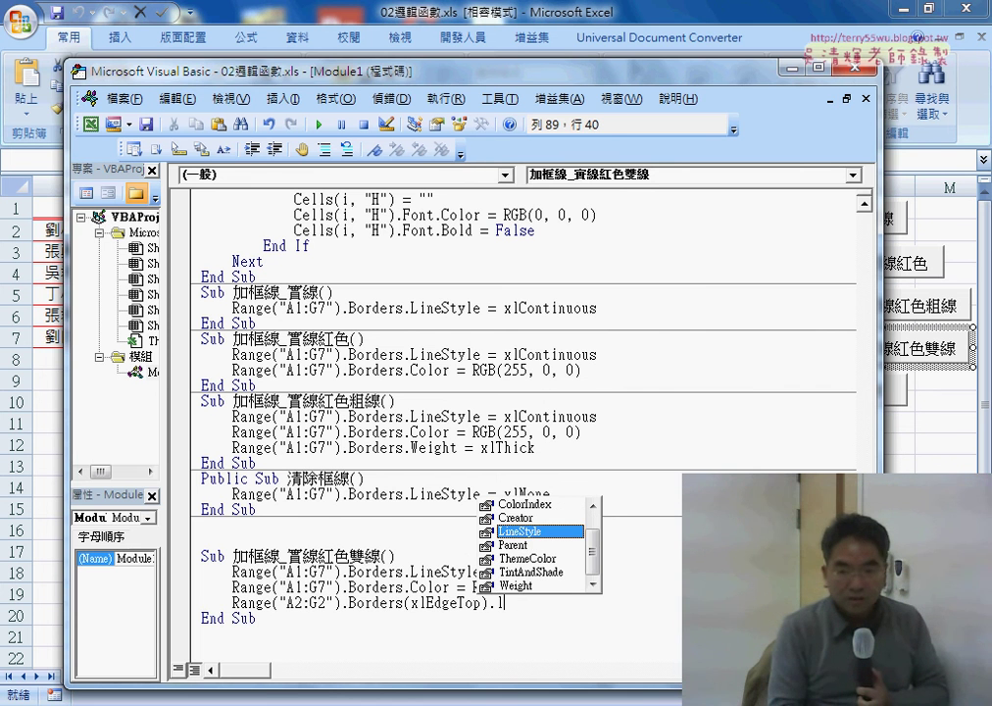
{"action": "key", "text": "space"}
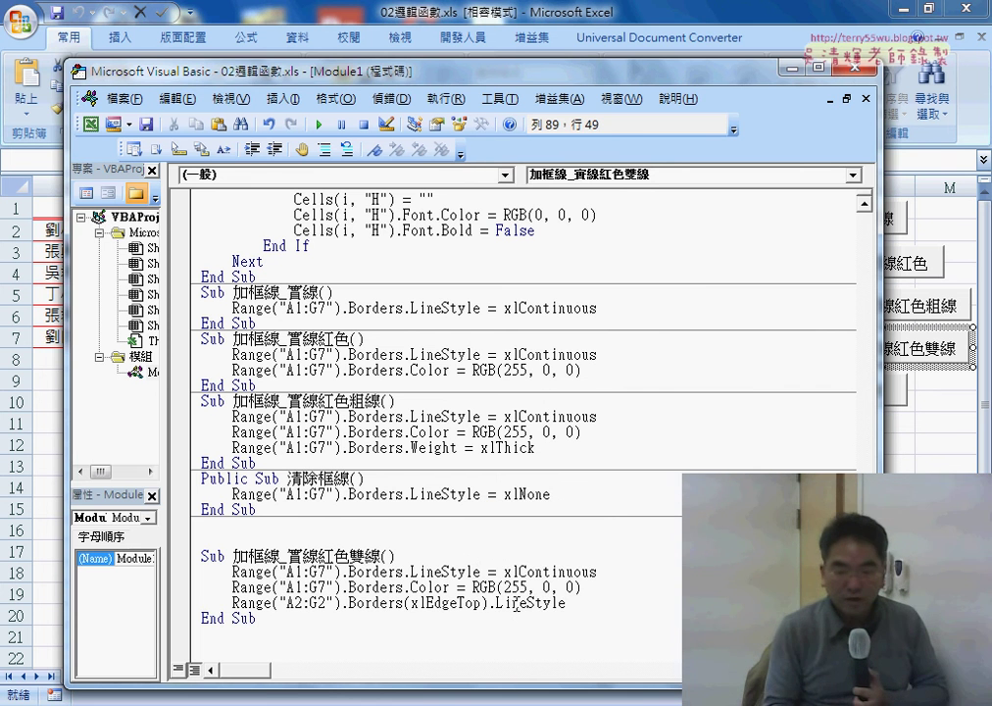
{"action": "type", "text": "="}
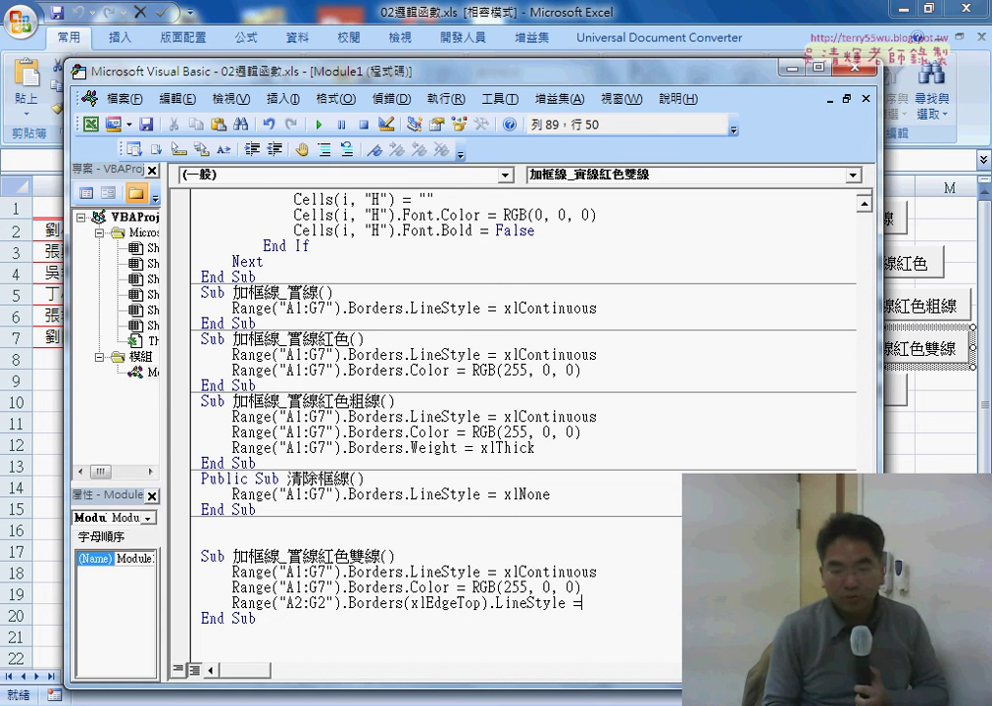
{"action": "key", "text": "Left"}
{"action": "key", "text": "Left"}
{"action": "key", "text": "Left"}
{"action": "key", "text": "Left"}
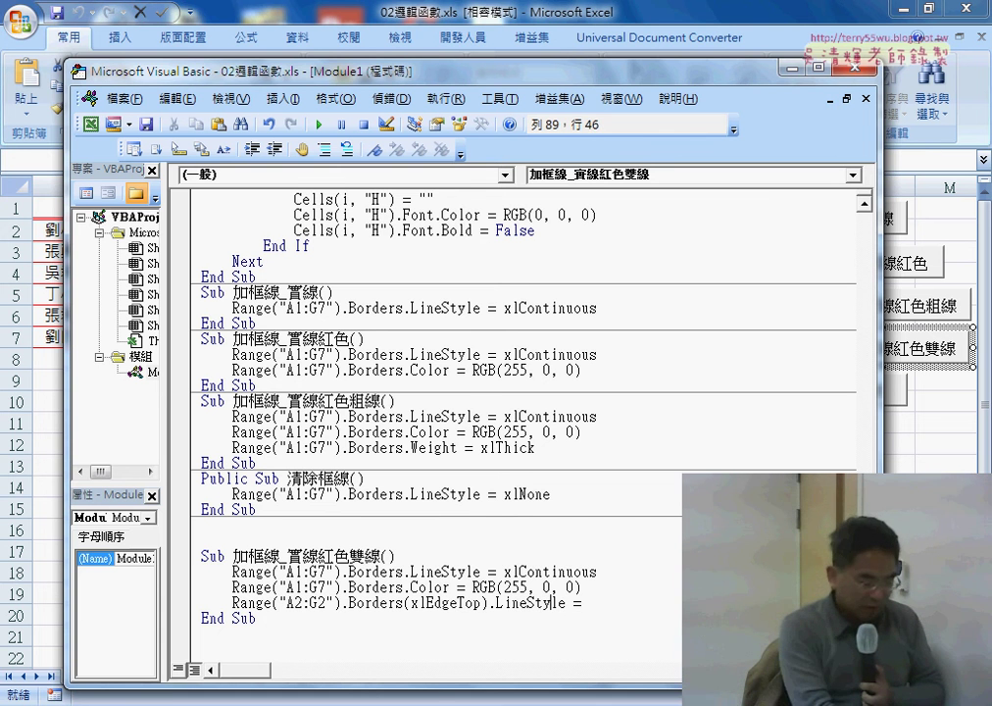
{"action": "key", "text": "F1"}
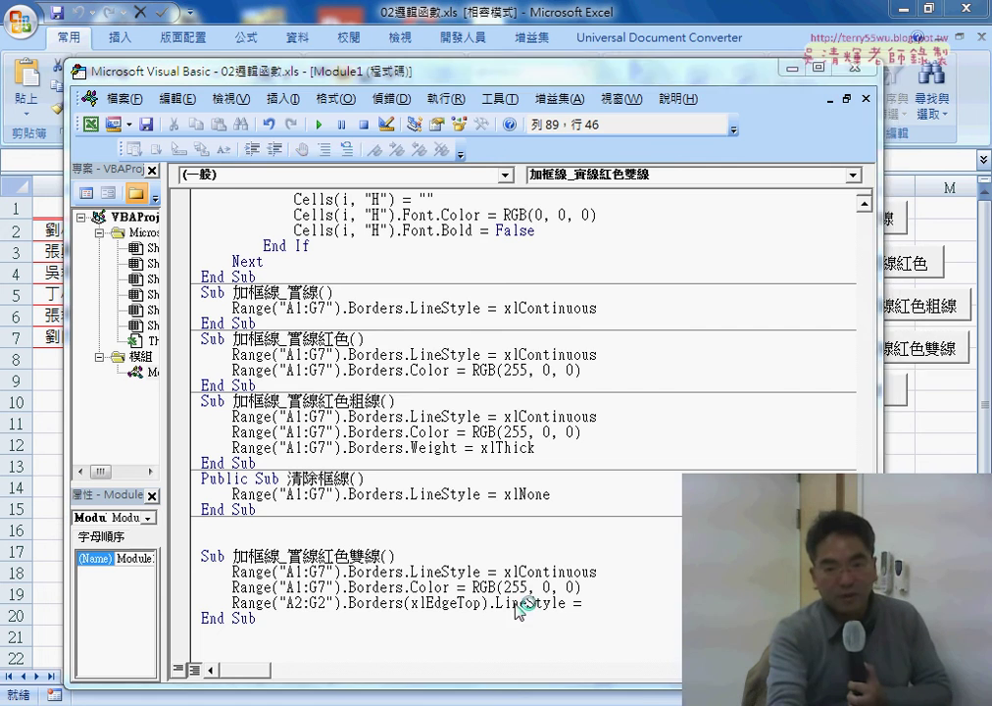
Step: Find xlDouble in the XlLineStyle help list and copy the constant name
{"action": "left_click", "coordinate": [377, 275]}
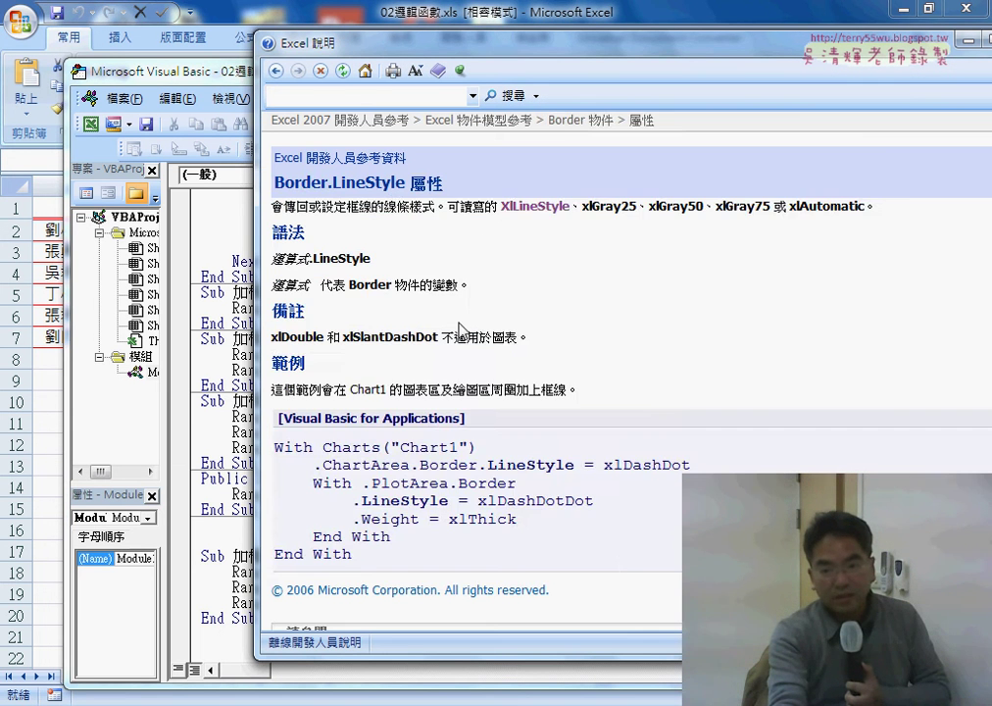
{"action": "left_click", "coordinate": [461, 206]}
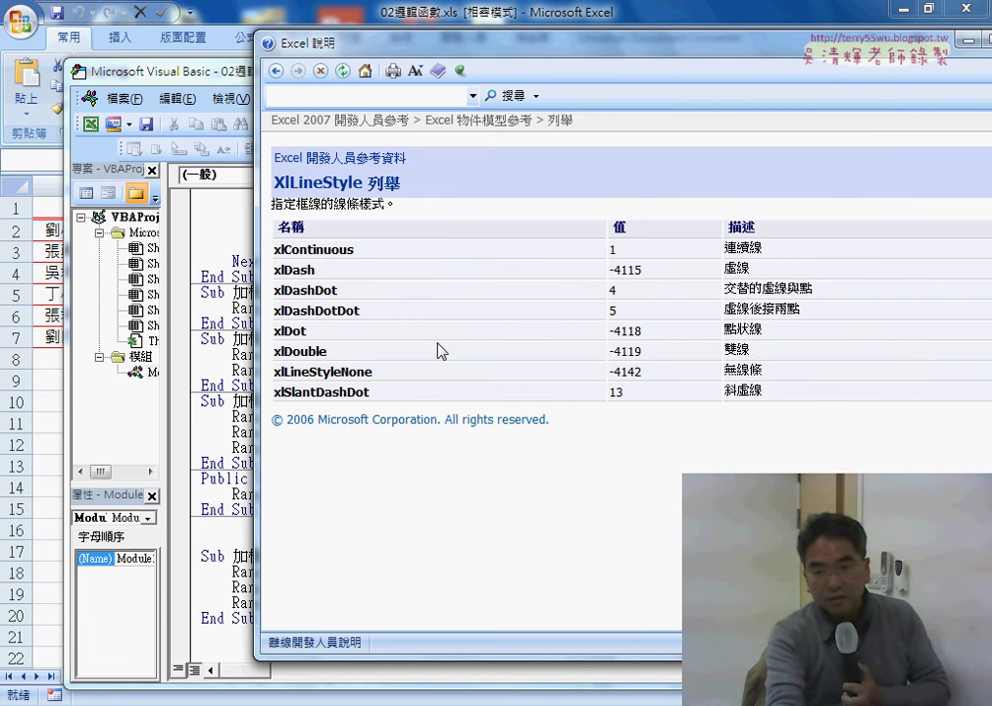
{"action": "left_click_drag", "start_coordinate": [758, 359], "coordinate": [612, 352]}
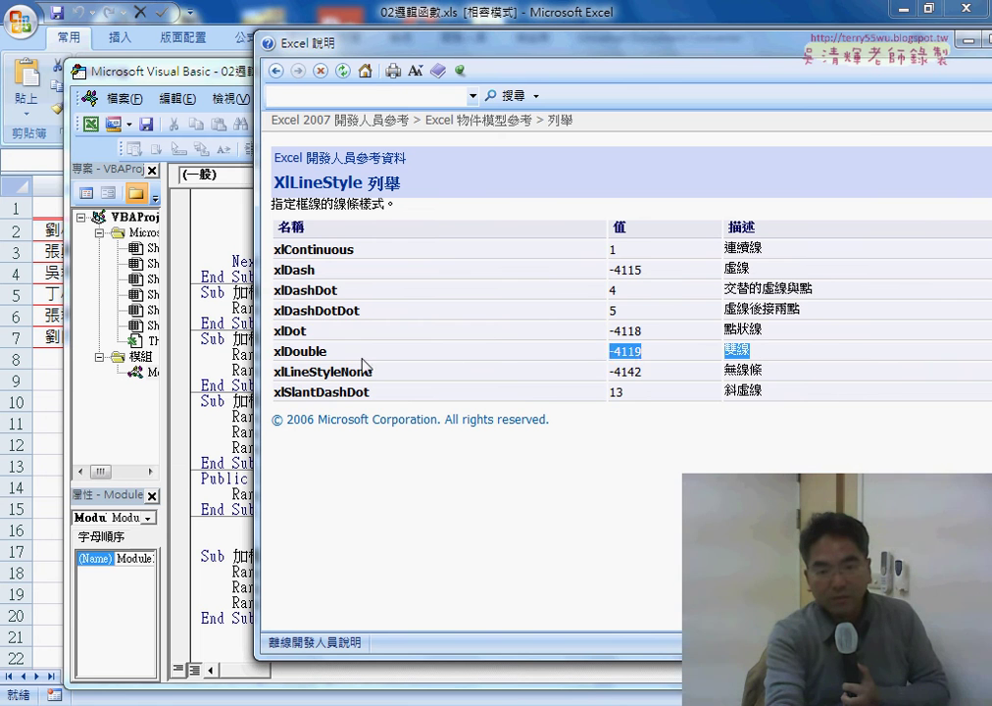
{"action": "left_click_drag", "start_coordinate": [328, 351], "coordinate": [275, 352]}
{"action": "right_click", "coordinate": [299, 354]}
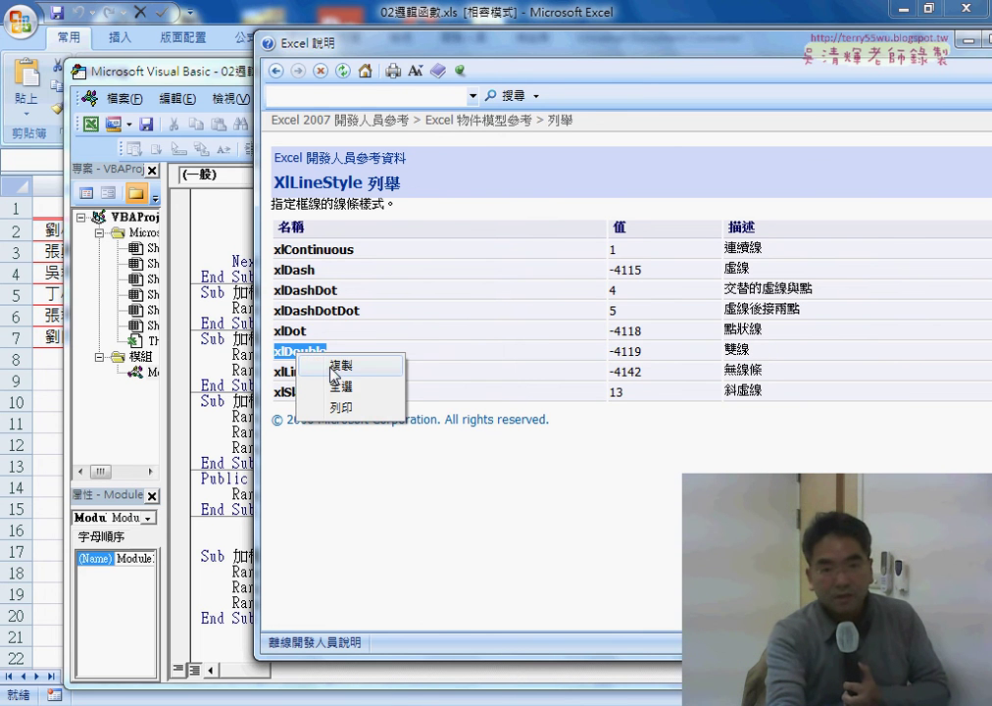
{"action": "left_click", "coordinate": [338, 364]}
Step: Paste xlDouble after LineStyle = in the A2:G2 statement and return to the worksheet
{"action": "left_click", "coordinate": [220, 294]}
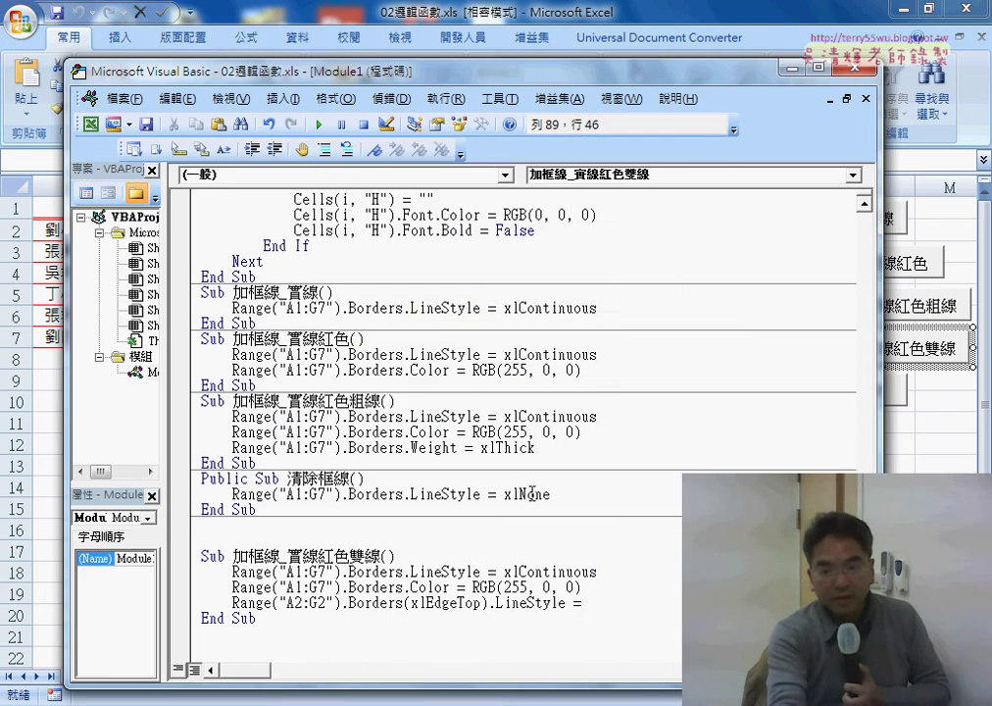
{"action": "right_click", "coordinate": [597, 603]}
{"action": "left_click", "coordinate": [670, 332]}
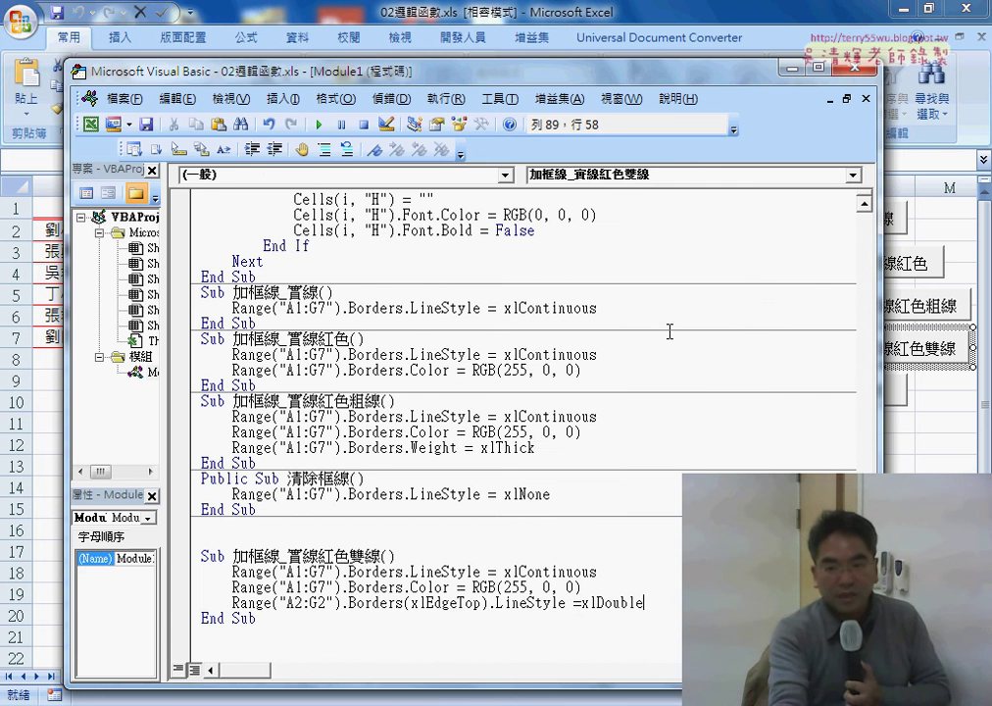
{"action": "key", "text": "alt+F11"}
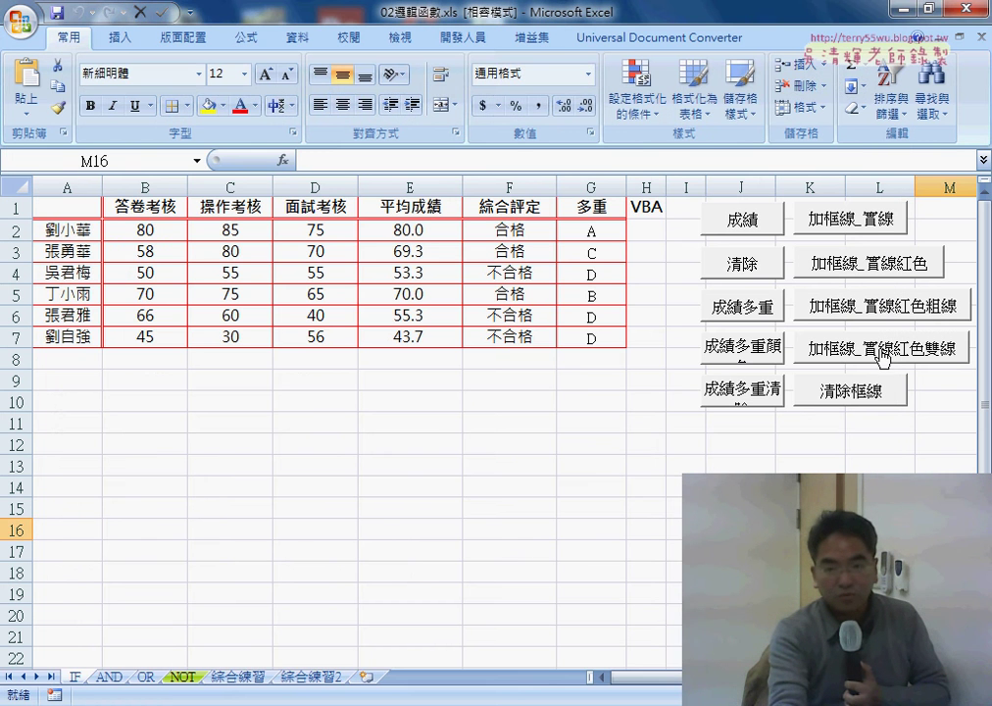
Step: Clear the borders, rerun 加框線_實線紅色雙線, and reopen that macro's code via 指定巨集
{"action": "left_click", "coordinate": [855, 392]}
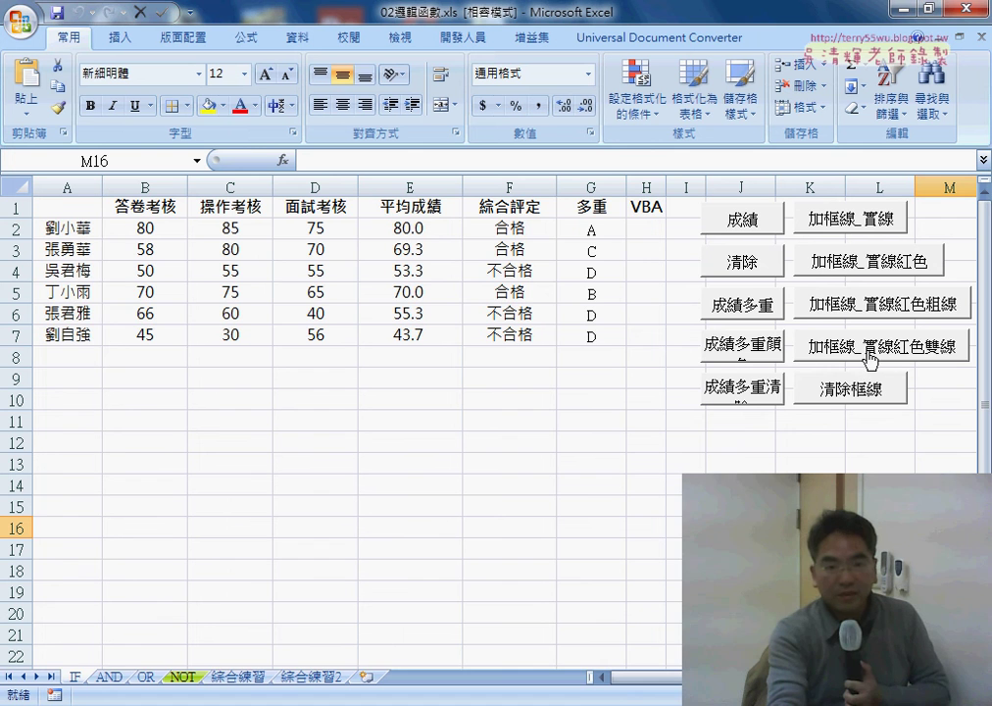
{"action": "left_click", "coordinate": [869, 357]}
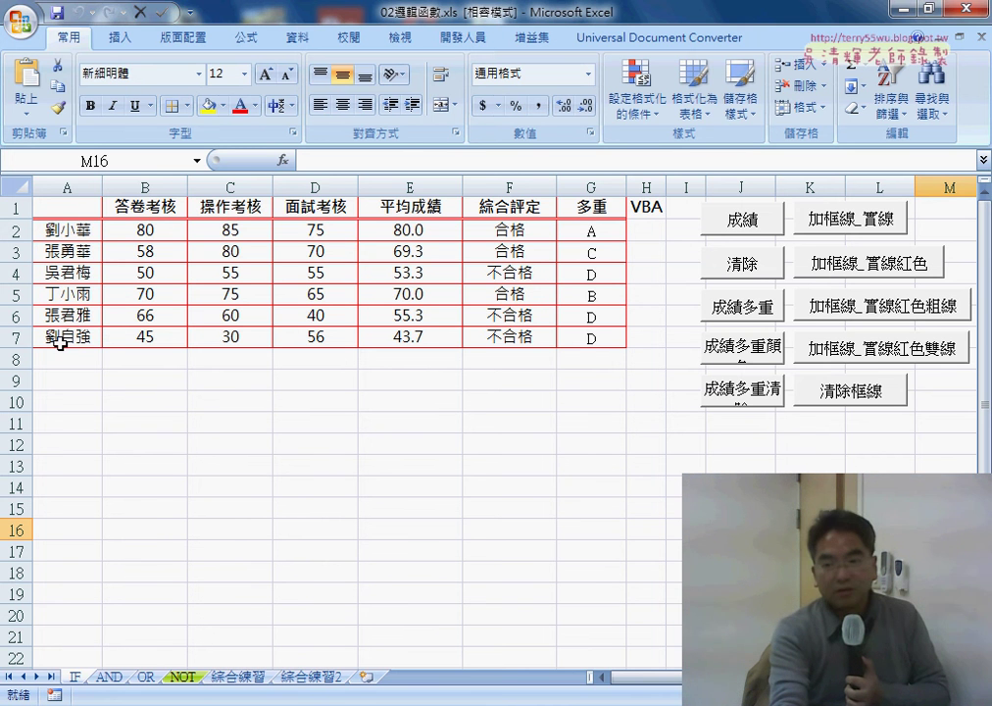
{"action": "right_click", "coordinate": [814, 348]}
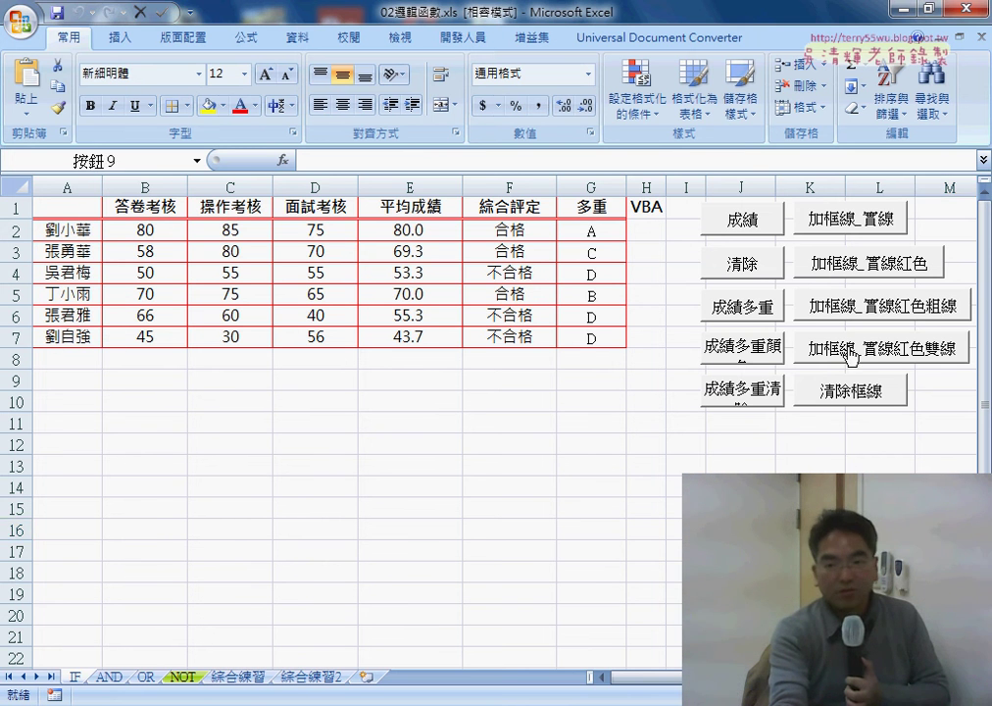
{"action": "left_click", "coordinate": [853, 491]}
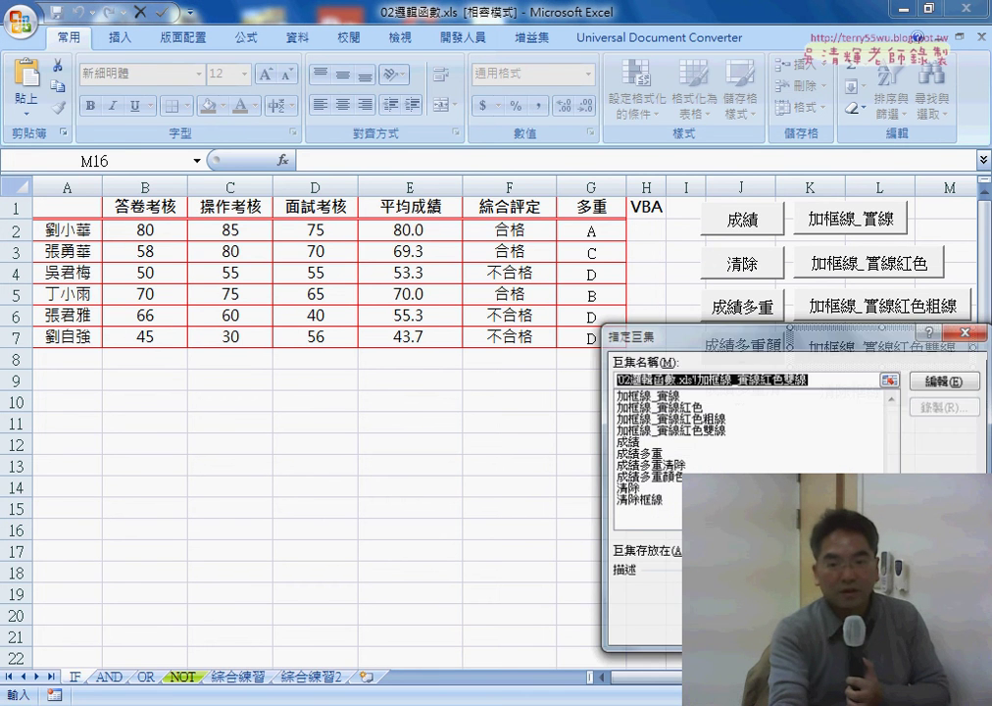
{"action": "left_click", "coordinate": [943, 381]}
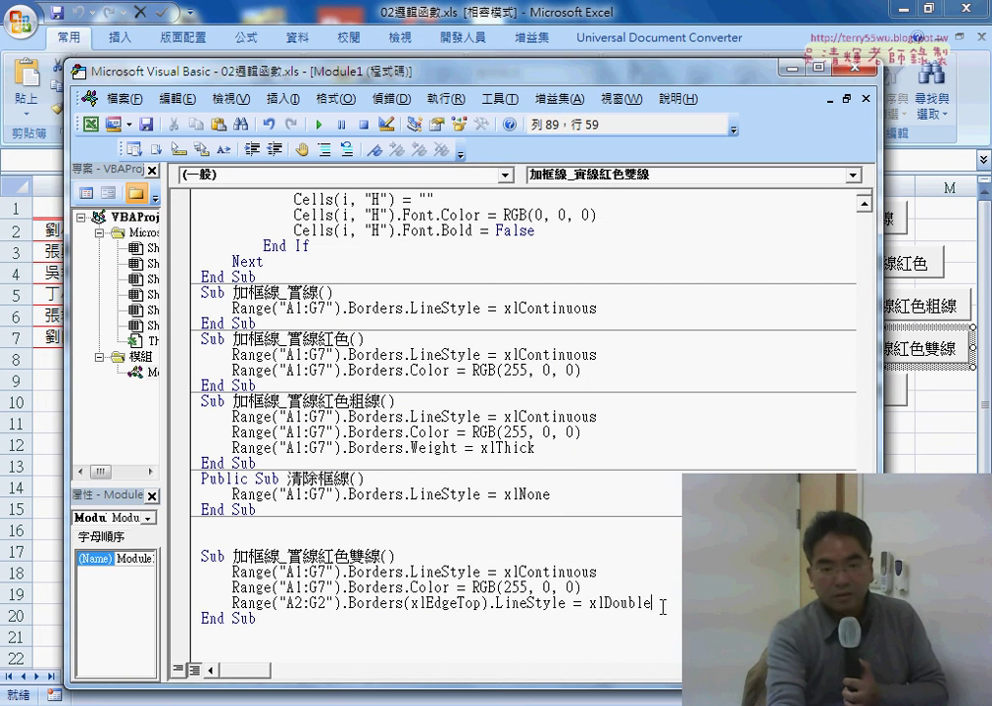
Step: Duplicate the A2:G2 xlDouble line below itself and change the copy's range to A1:A7
{"action": "key", "text": "shift+Home"}
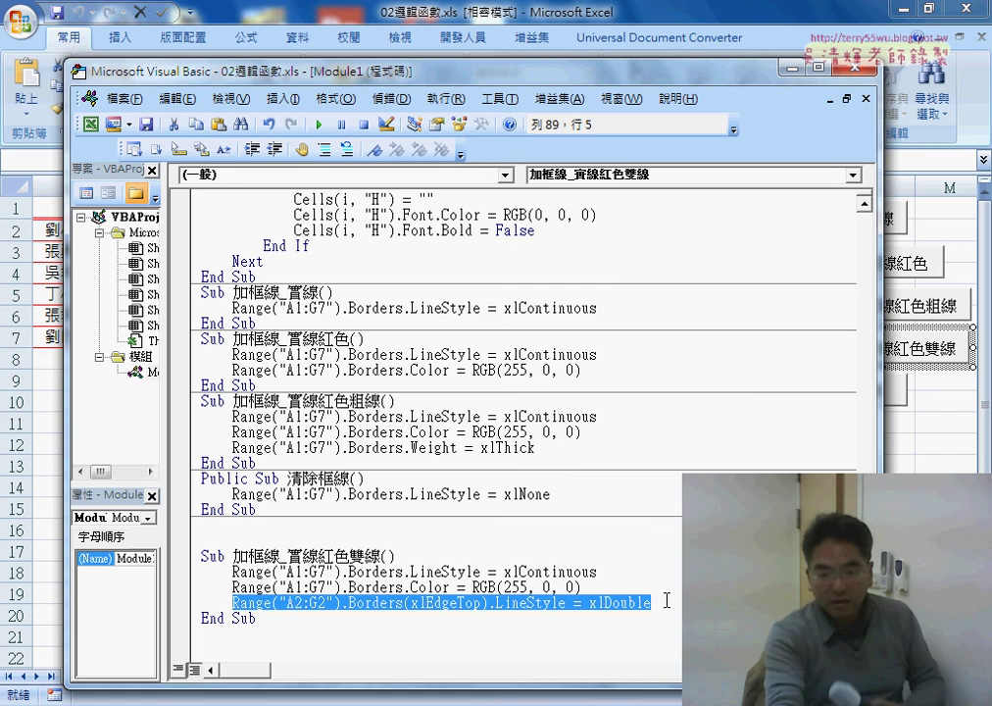
{"action": "left_click", "coordinate": [674, 598]}
{"action": "key", "text": "Return"}
{"action": "left_click_drag", "start_coordinate": [651, 602], "coordinate": [235, 604]}
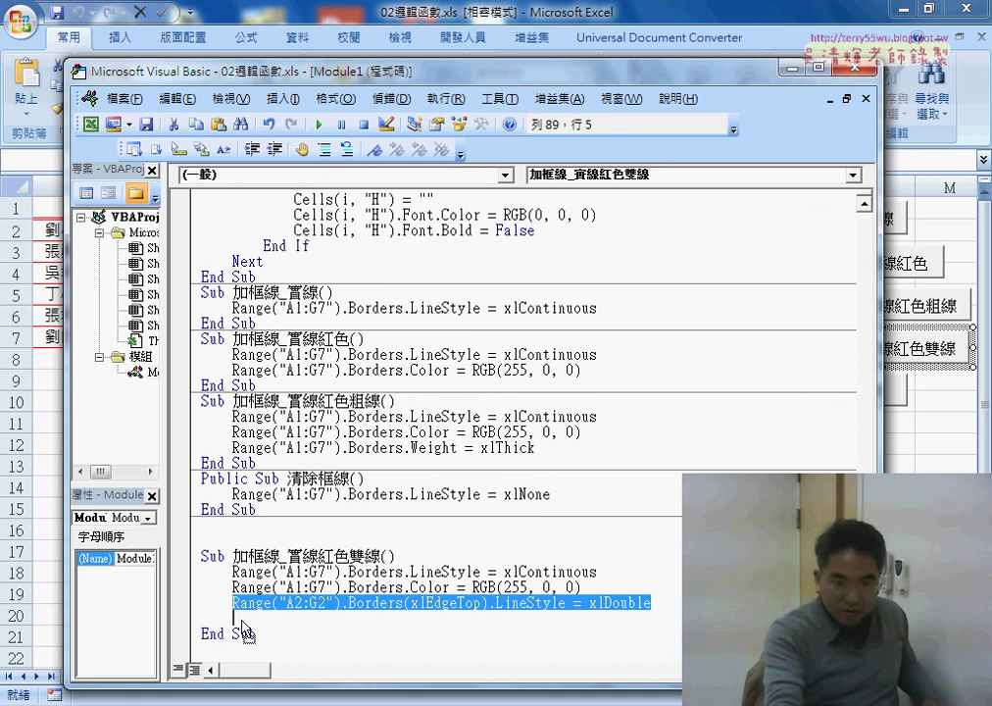
{"action": "key", "text": "ctrl+c"}
{"action": "left_click", "coordinate": [302, 622]}
{"action": "key", "text": "ctrl+v"}
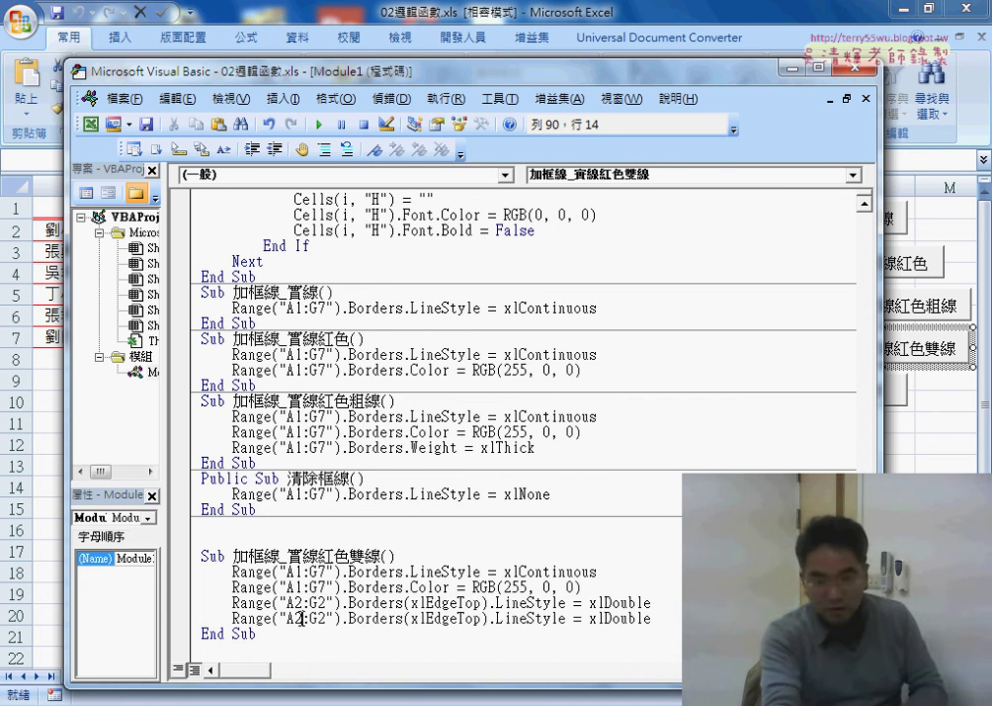
{"action": "left_click_drag", "start_coordinate": [303, 620], "coordinate": [294, 620]}
{"action": "type", "text": "1"}
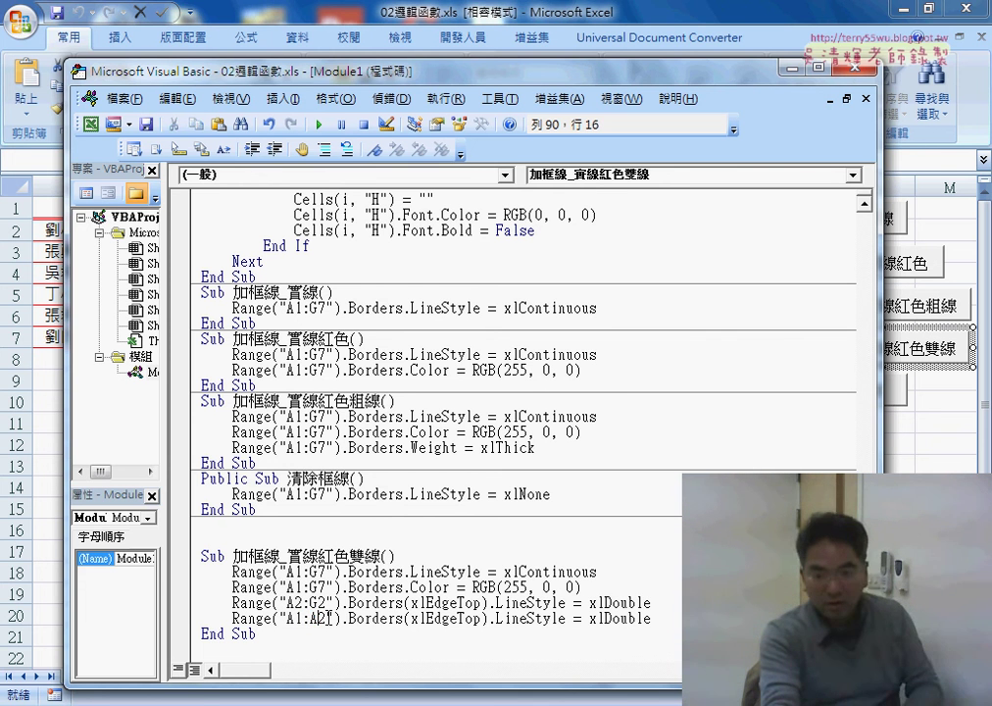
{"action": "left_click_drag", "start_coordinate": [326, 619], "coordinate": [320, 619]}
{"action": "type", "text": "7"}
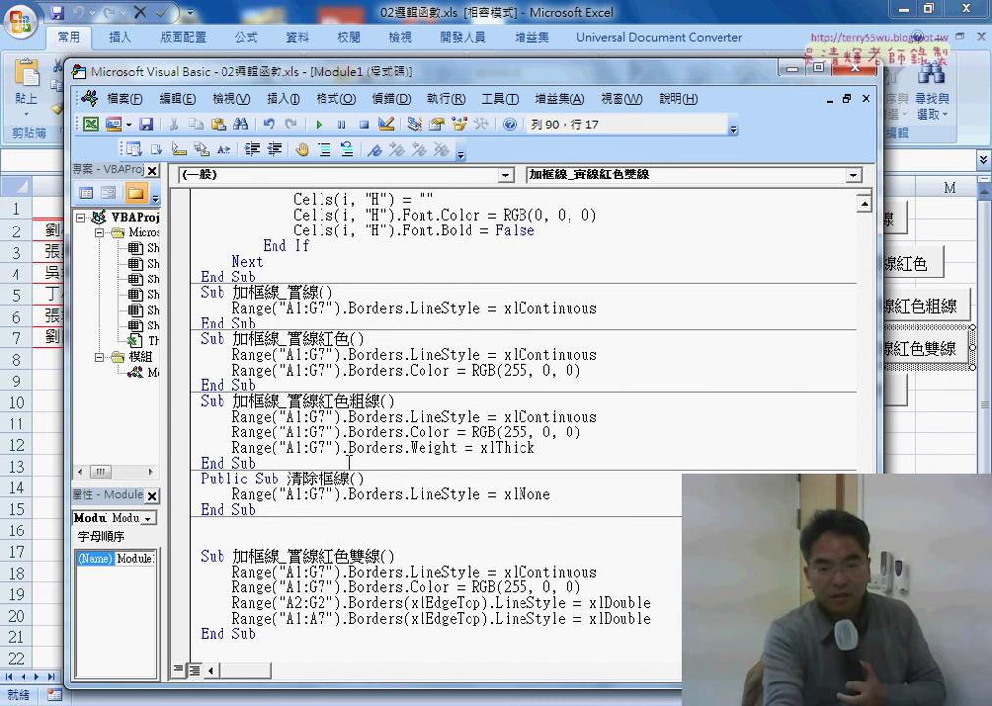
{"action": "left_click_drag", "start_coordinate": [67, 368], "coordinate": [151, 367]}
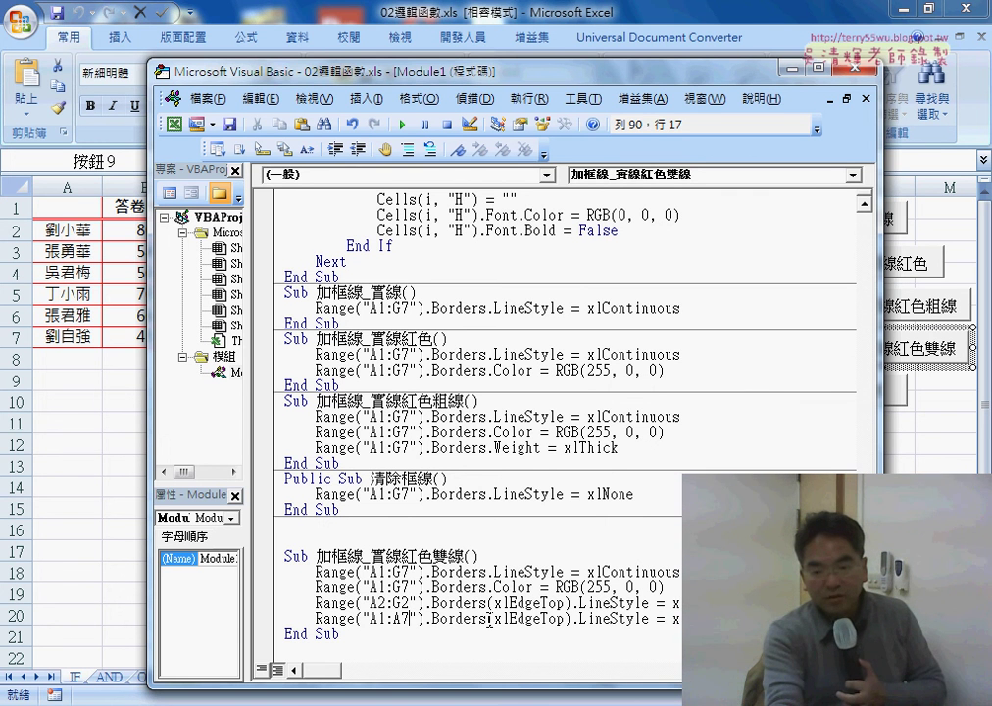
Step: Swap xlEdgeTop for xlEdgeRight in the A1:A7 line, then select both edge statements
{"action": "left_click_drag", "start_coordinate": [489, 618], "coordinate": [567, 619]}
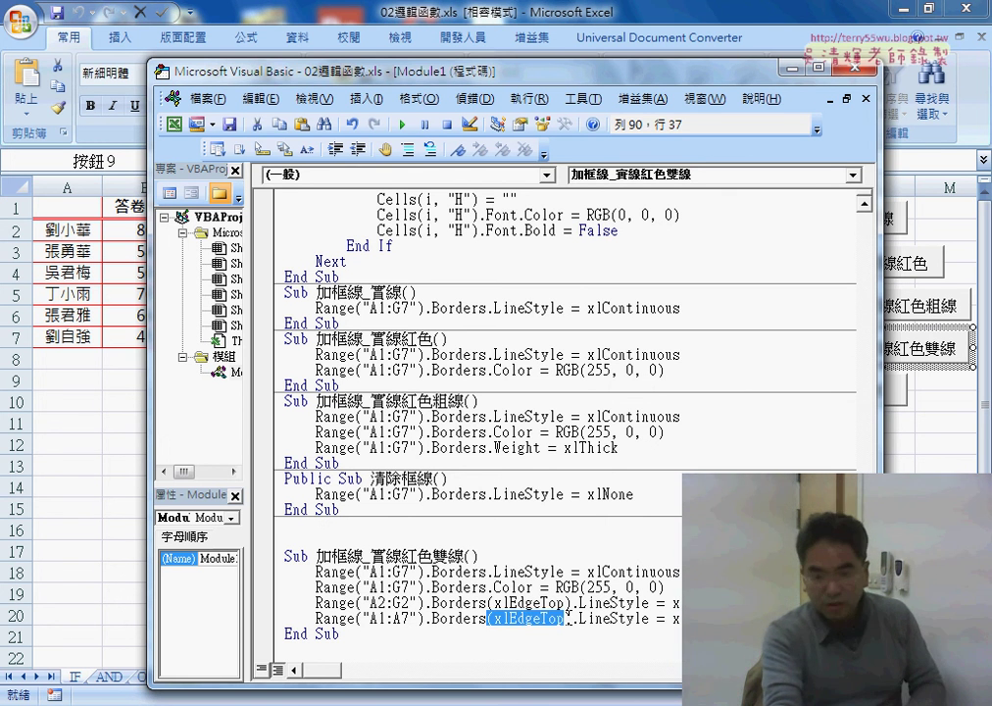
{"action": "key", "text": "Delete"}
{"action": "key", "text": "Delete"}
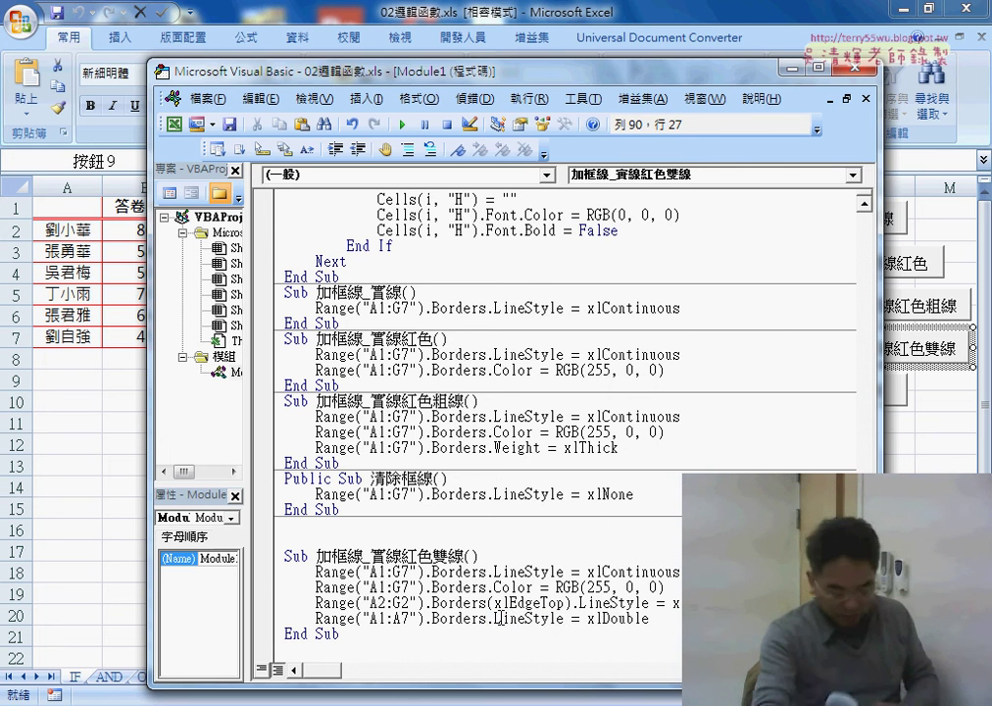
{"action": "key", "text": "Return"}
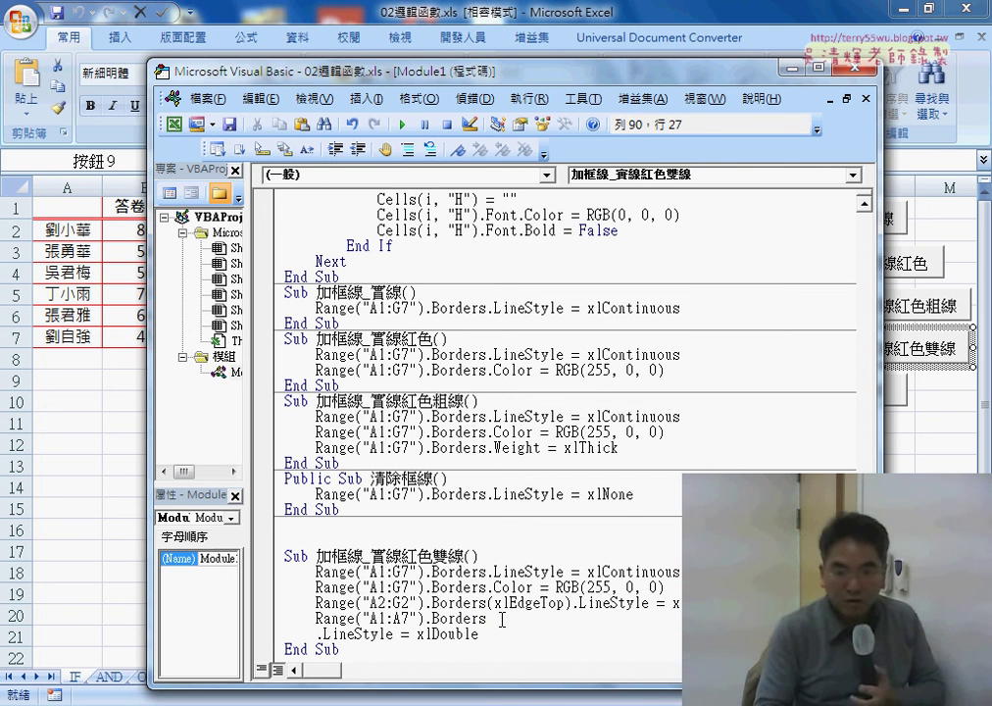
{"action": "left_click", "coordinate": [502, 619]}
{"action": "type", "text": "("}
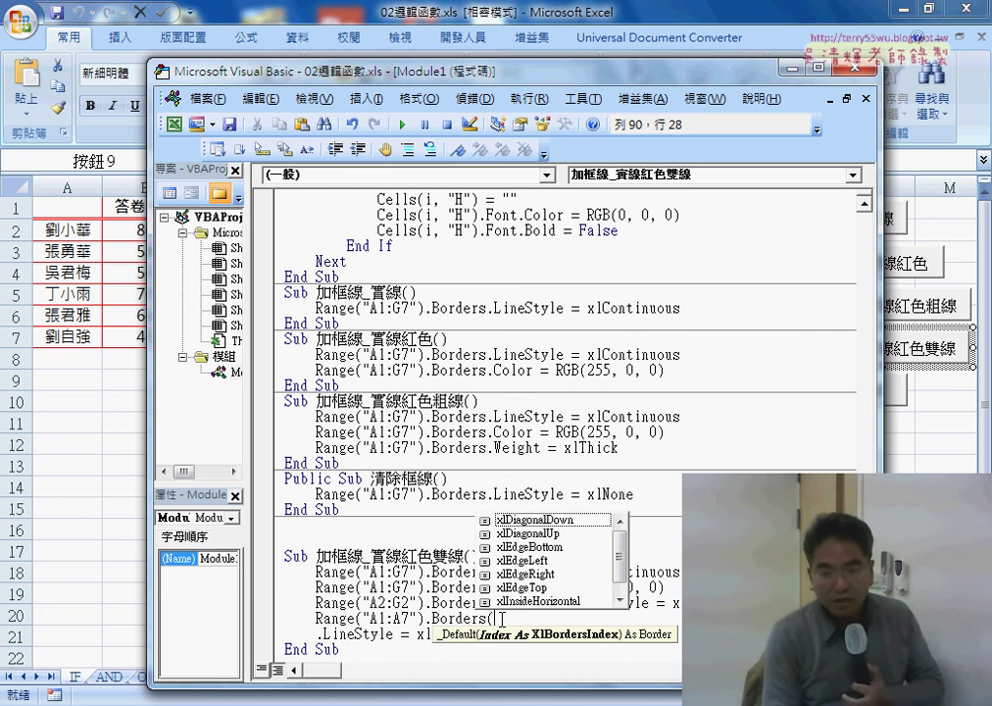
{"action": "key", "text": "Down"}
{"action": "key", "text": "Down"}
{"action": "key", "text": "Down"}
{"action": "key", "text": "Down"}
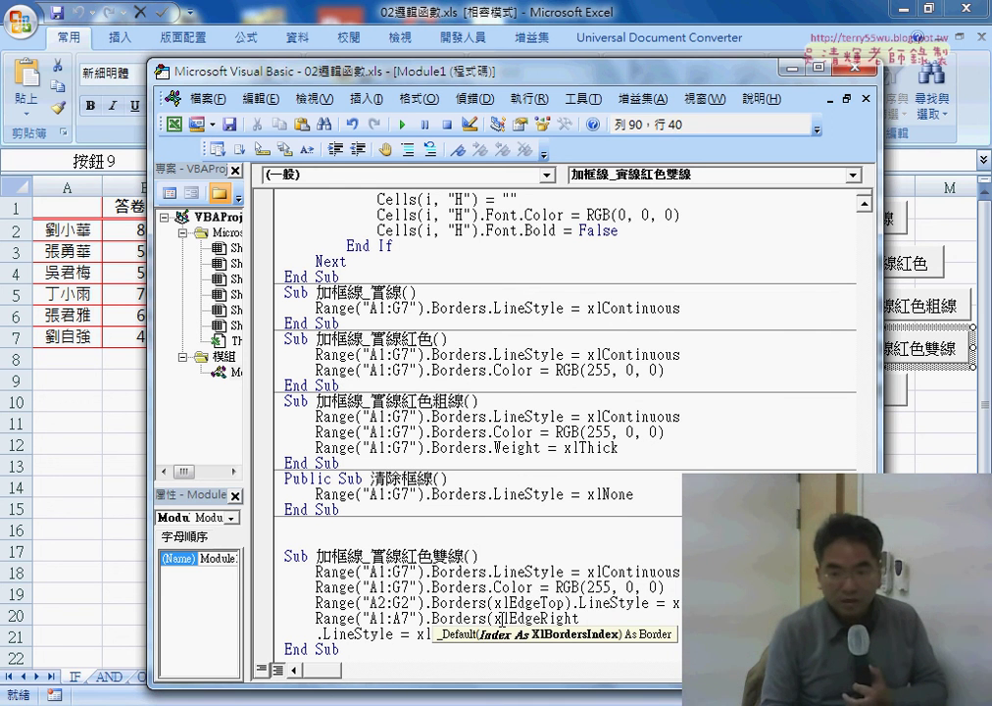
{"action": "type", "text": ")"}
{"action": "key", "text": "Delete"}
{"action": "key", "text": "Delete"}
{"action": "key", "text": "Delete"}
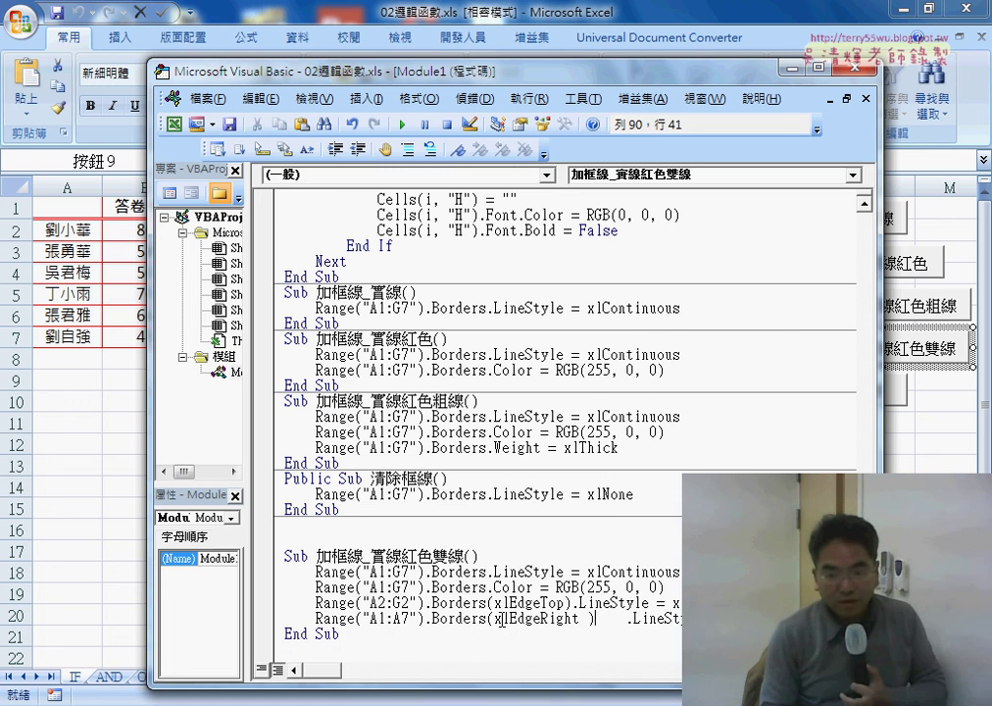
{"action": "key", "text": "Delete"}
{"action": "key", "text": "Delete"}
{"action": "key", "text": "Down"}
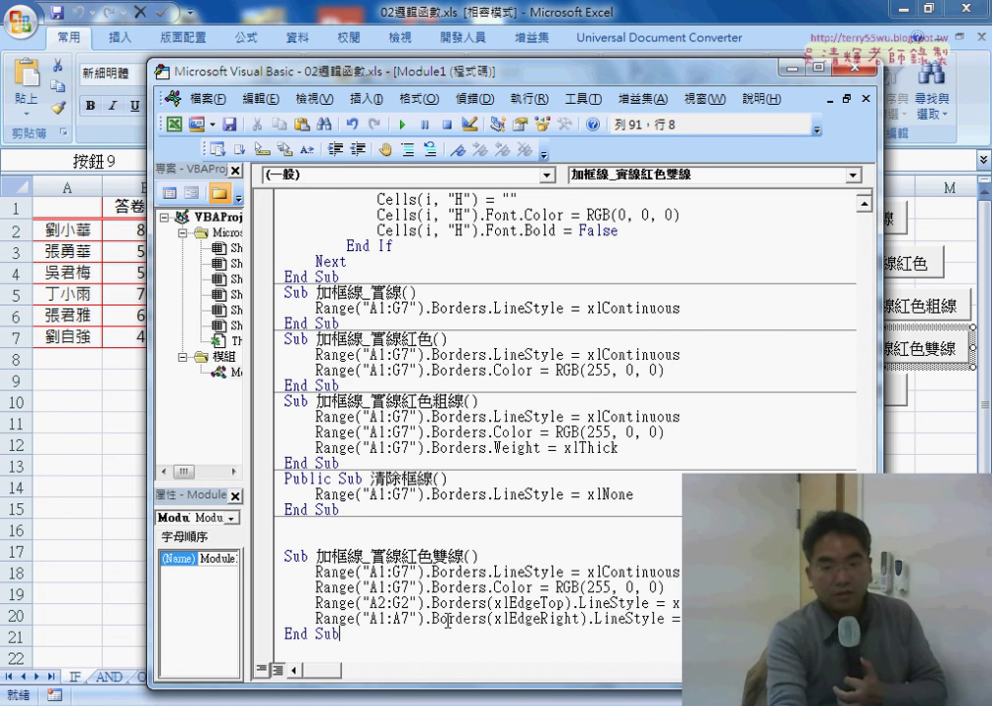
{"action": "left_click_drag", "start_coordinate": [260, 634], "coordinate": [261, 608]}
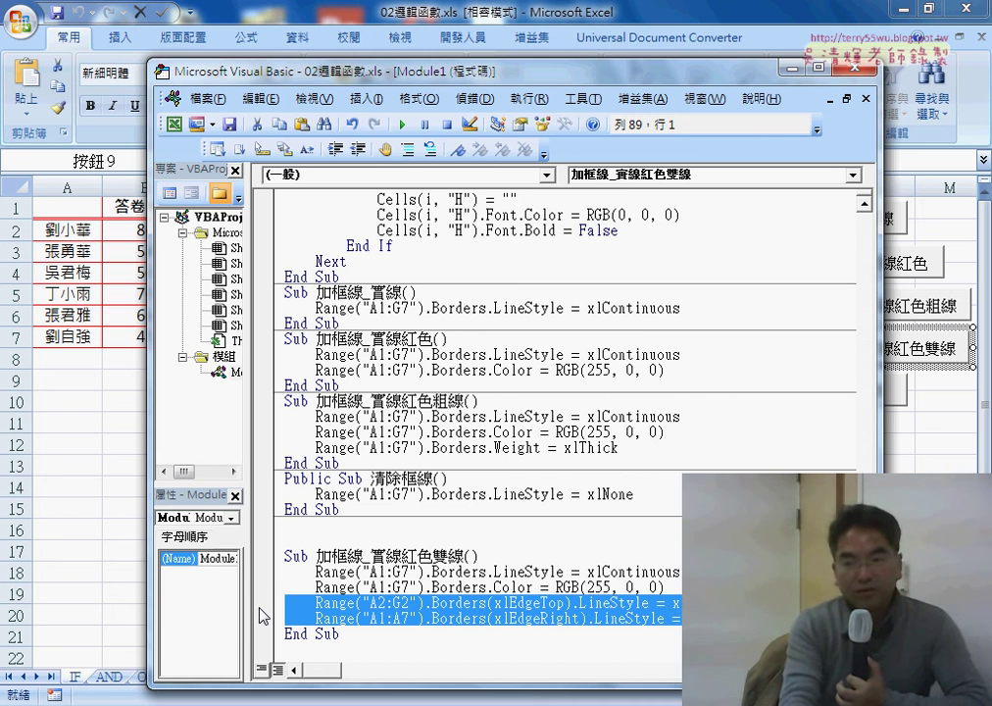
Step: Run the updated double-border macro, clear it with 清除框線, then try 加框線_實線's thin borders
{"action": "left_click", "coordinate": [922, 461]}
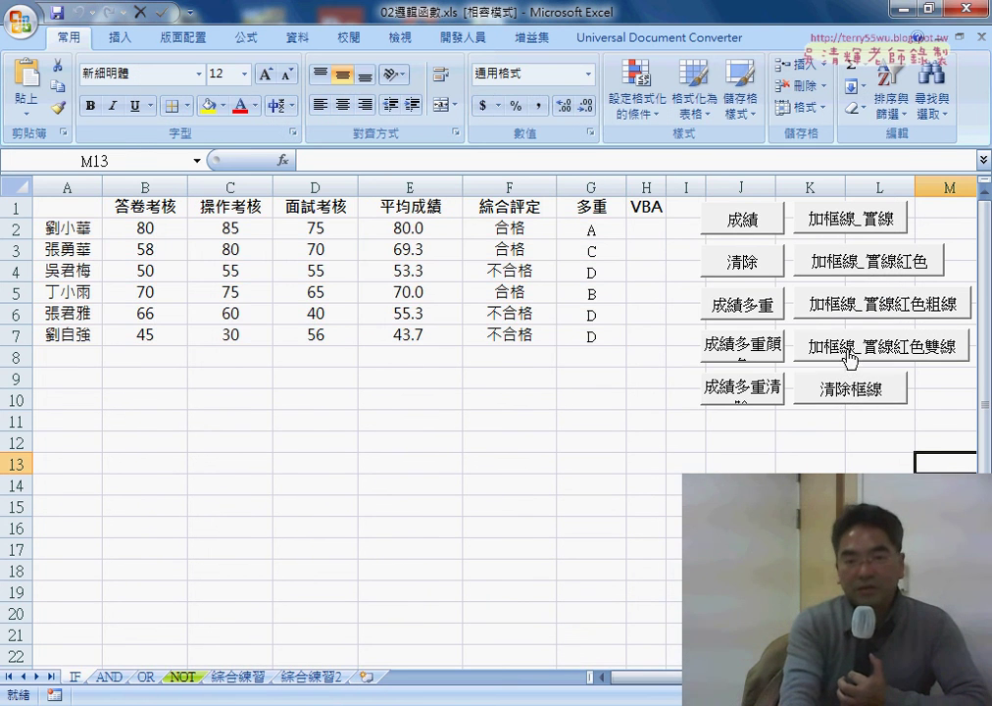
{"action": "left_click", "coordinate": [848, 353]}
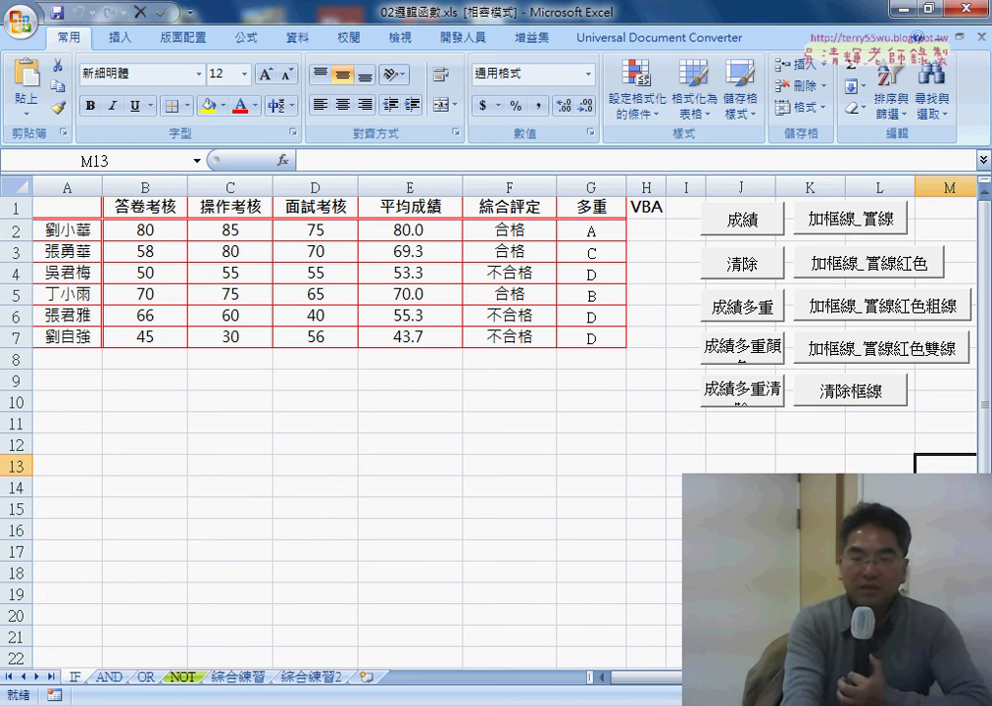
{"action": "left_click", "coordinate": [811, 487]}
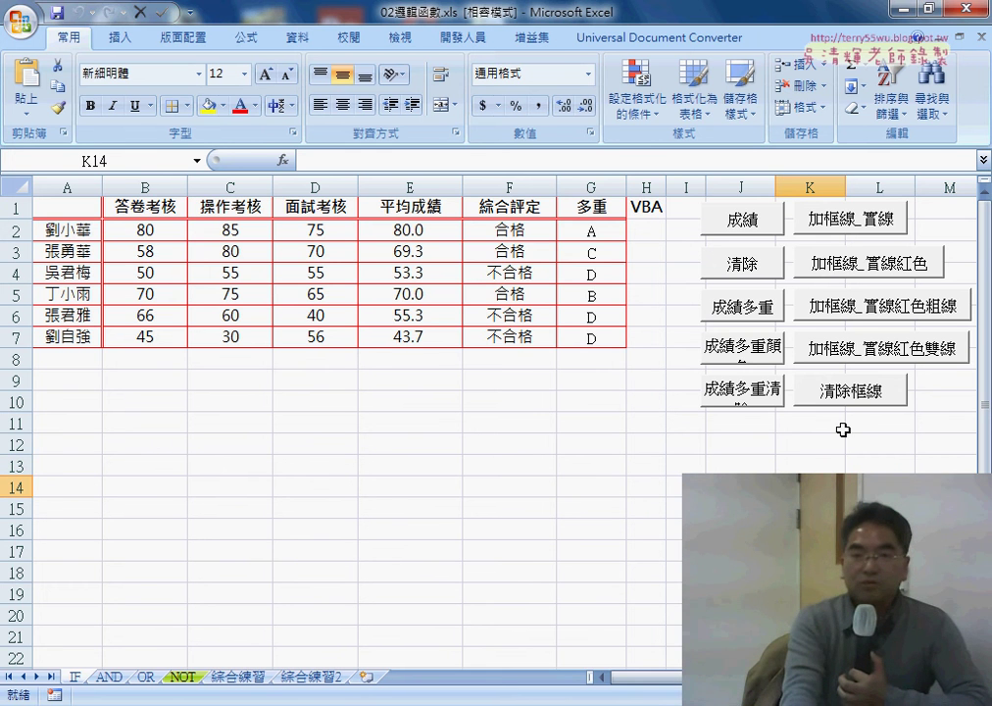
{"action": "left_click", "coordinate": [868, 393]}
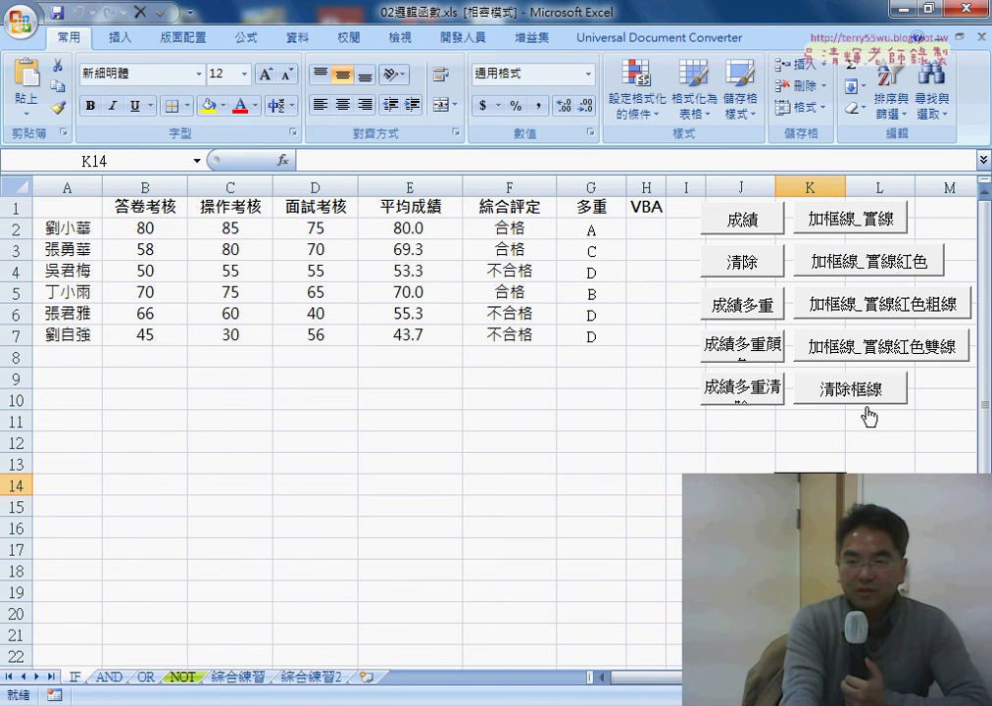
{"action": "left_click", "coordinate": [845, 218]}
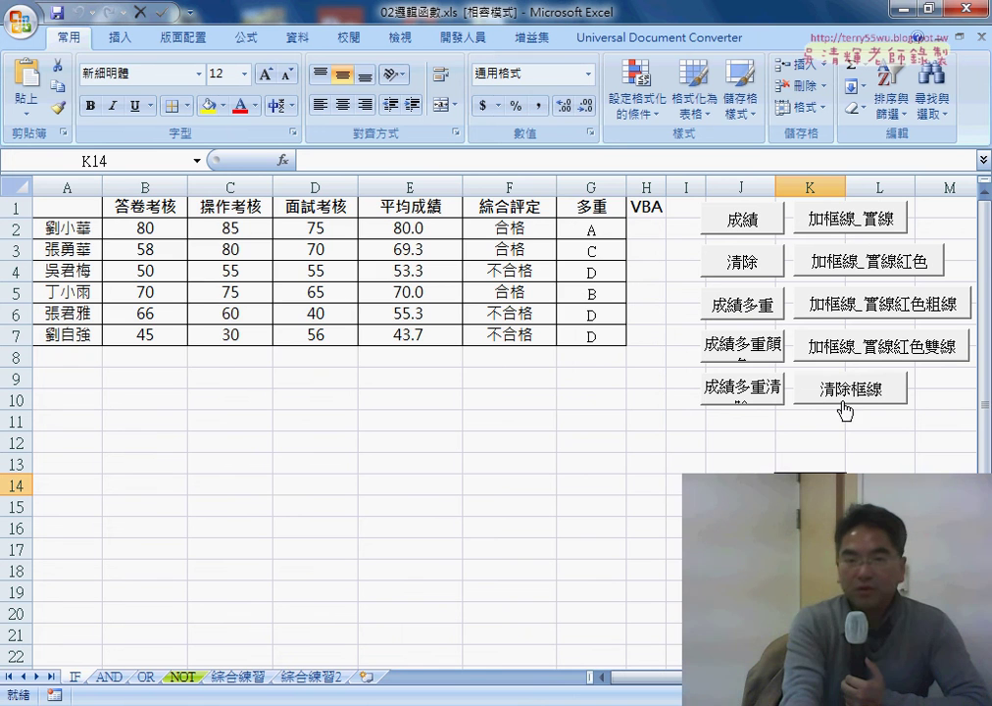
{"action": "mouse_move", "coordinate": [65, 335]}
{"action": "left_mouse_down"}
{"action": "mouse_move", "coordinate": [58, 324]}
{"action": "mouse_move", "coordinate": [500, 365]}
{"action": "mouse_move", "coordinate": [575, 361]}
{"action": "left_mouse_up"}
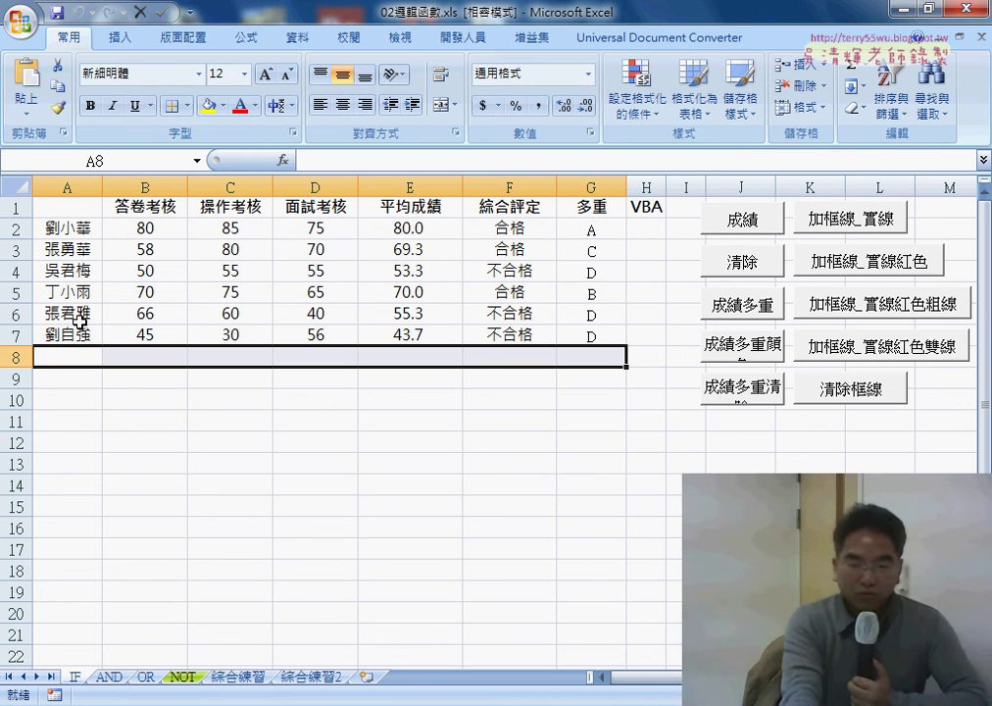
Step: Copy student rows A6:G7 and paste them into rows 8–9 at A8
{"action": "left_click_drag", "start_coordinate": [67, 314], "coordinate": [582, 336]}
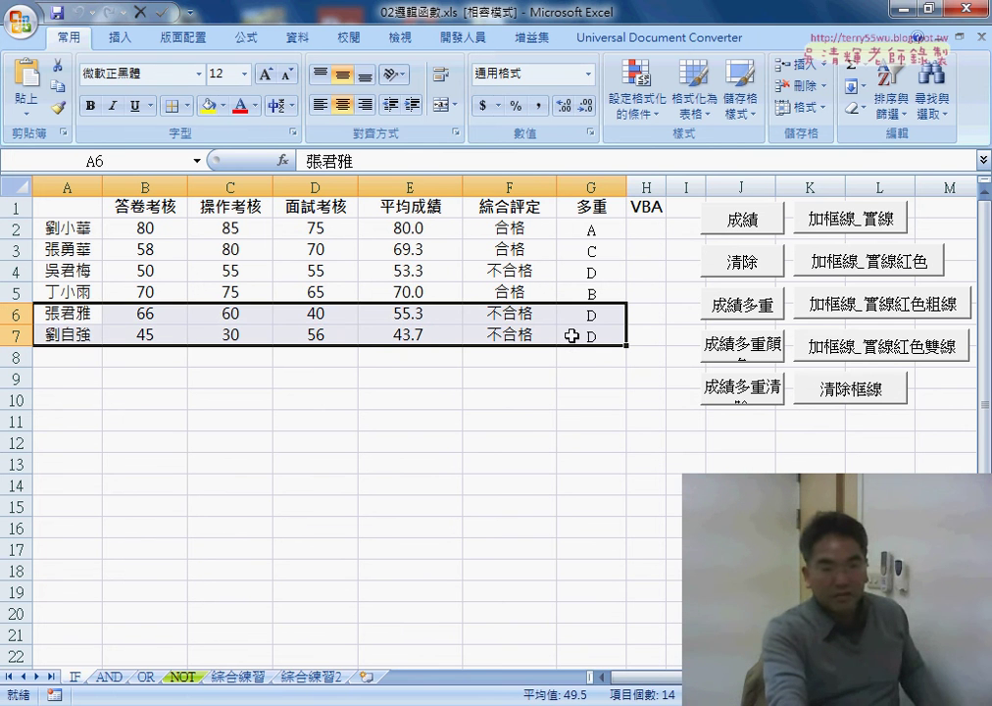
{"action": "key", "text": "ctrl+c"}
{"action": "left_click", "coordinate": [66, 359]}
{"action": "key", "text": "ctrl+v"}
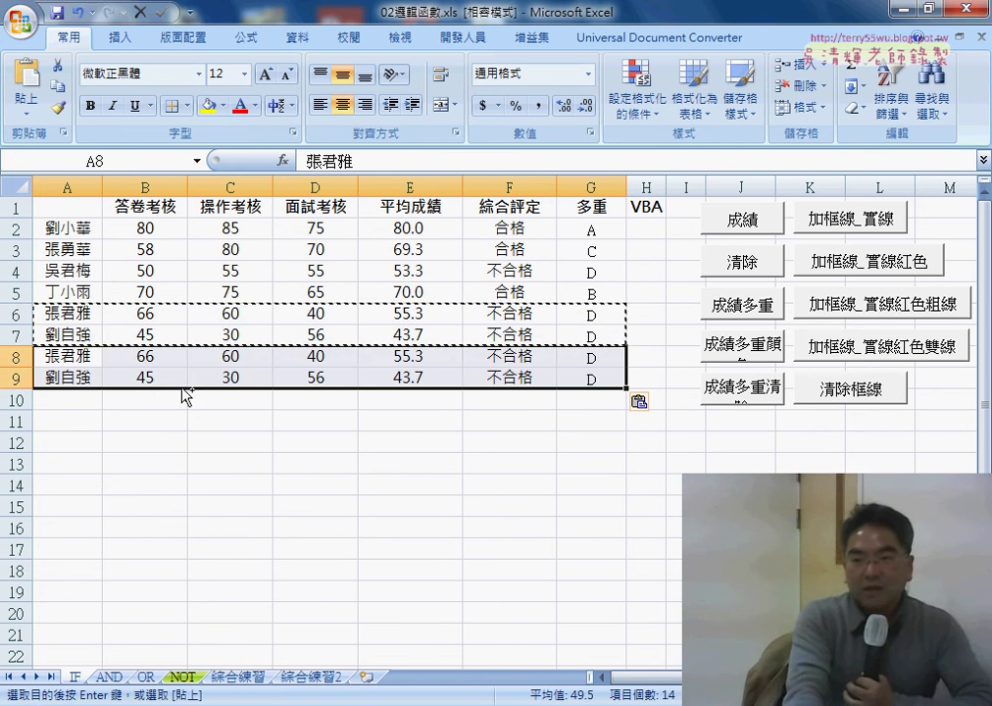
{"action": "left_click", "coordinate": [457, 485]}
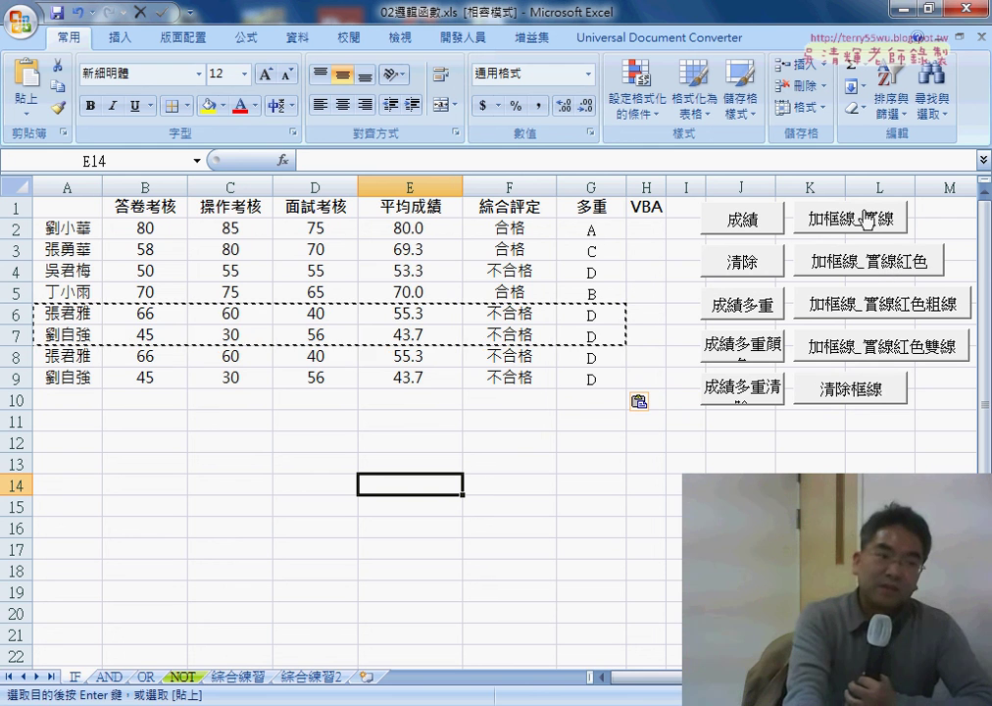
Step: Run 加框線_實線, 加框線_實線紅色 and 清除框線, then select the enlarged table A1:H9
{"action": "left_click", "coordinate": [815, 220]}
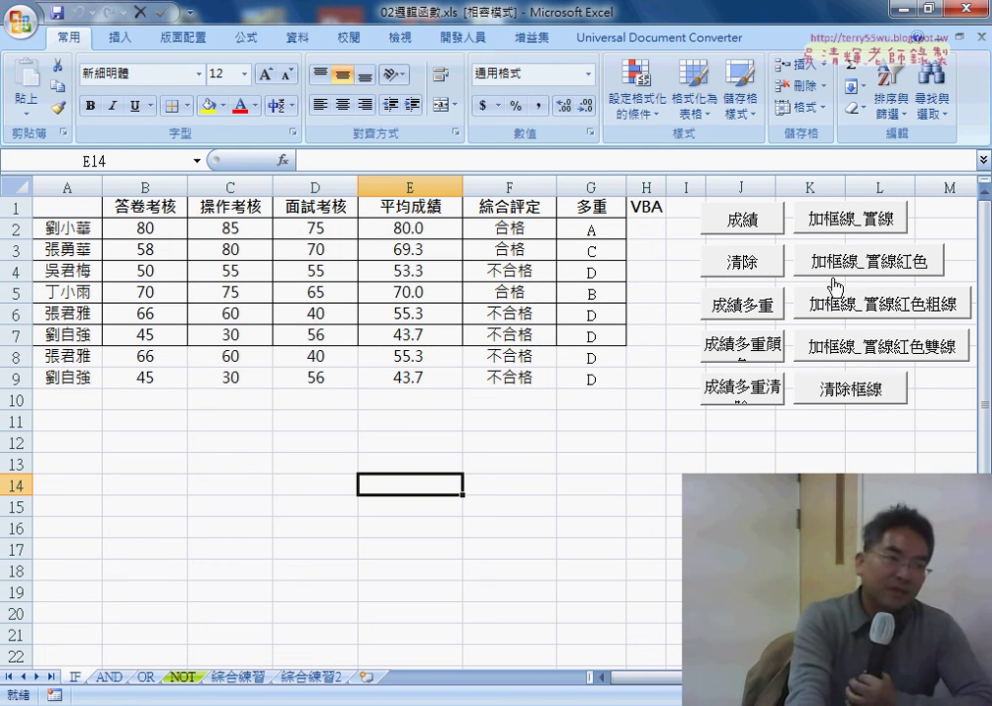
{"action": "left_click", "coordinate": [839, 257]}
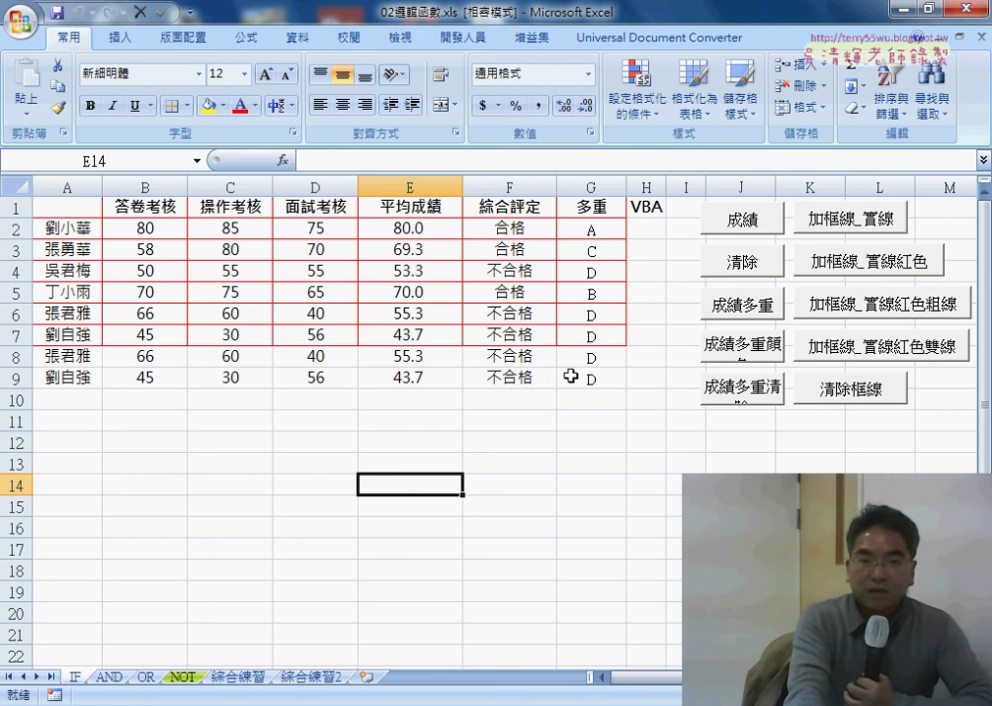
{"action": "left_click", "coordinate": [809, 396]}
{"action": "left_click_drag", "start_coordinate": [93, 236], "coordinate": [573, 380]}
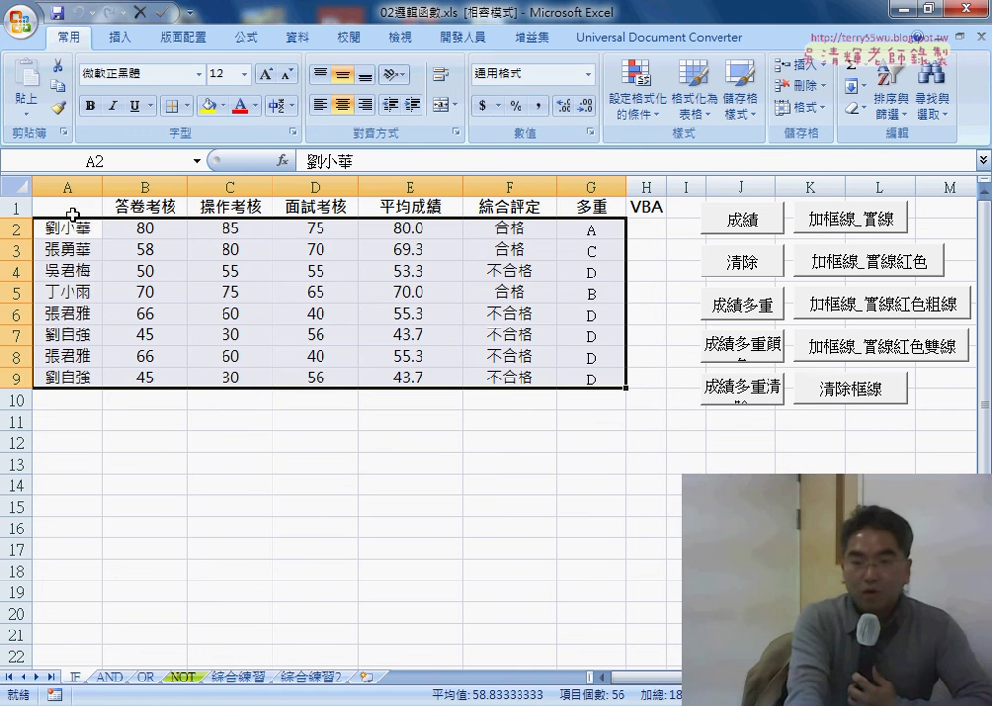
{"action": "left_click_drag", "start_coordinate": [72, 215], "coordinate": [642, 375]}
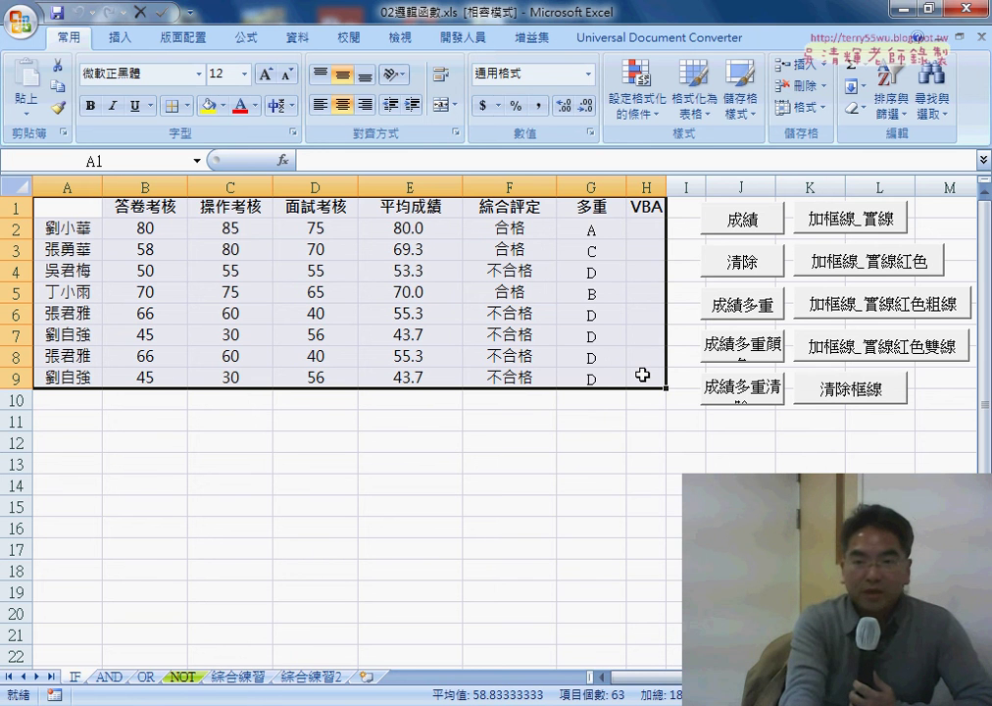
{"action": "left_click", "coordinate": [646, 207]}
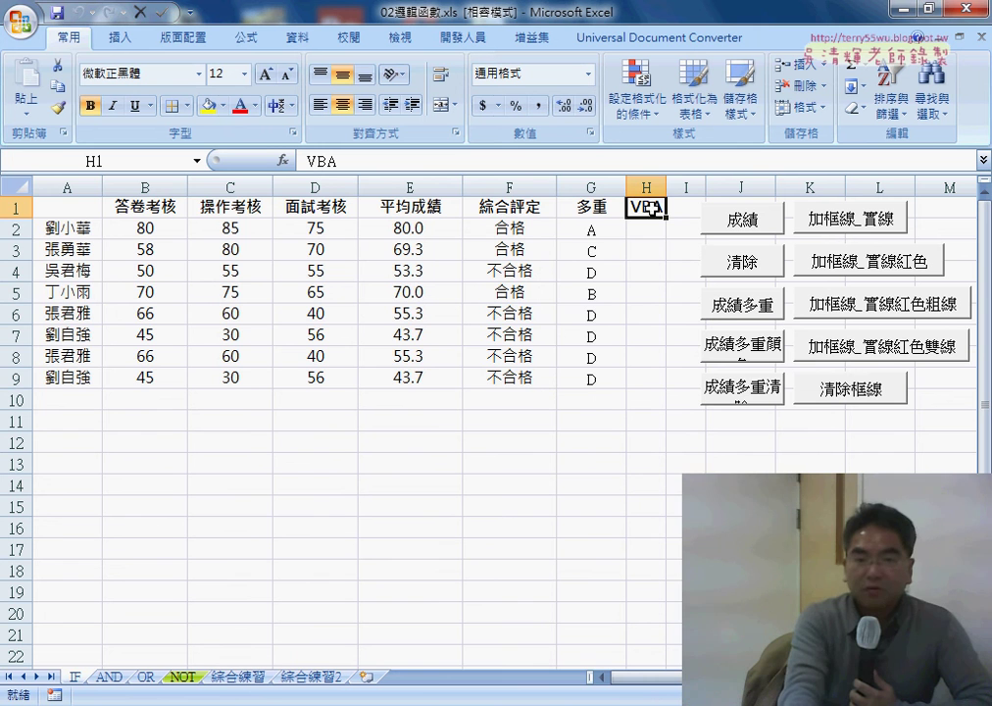
{"action": "left_click_drag", "start_coordinate": [655, 383], "coordinate": [51, 209]}
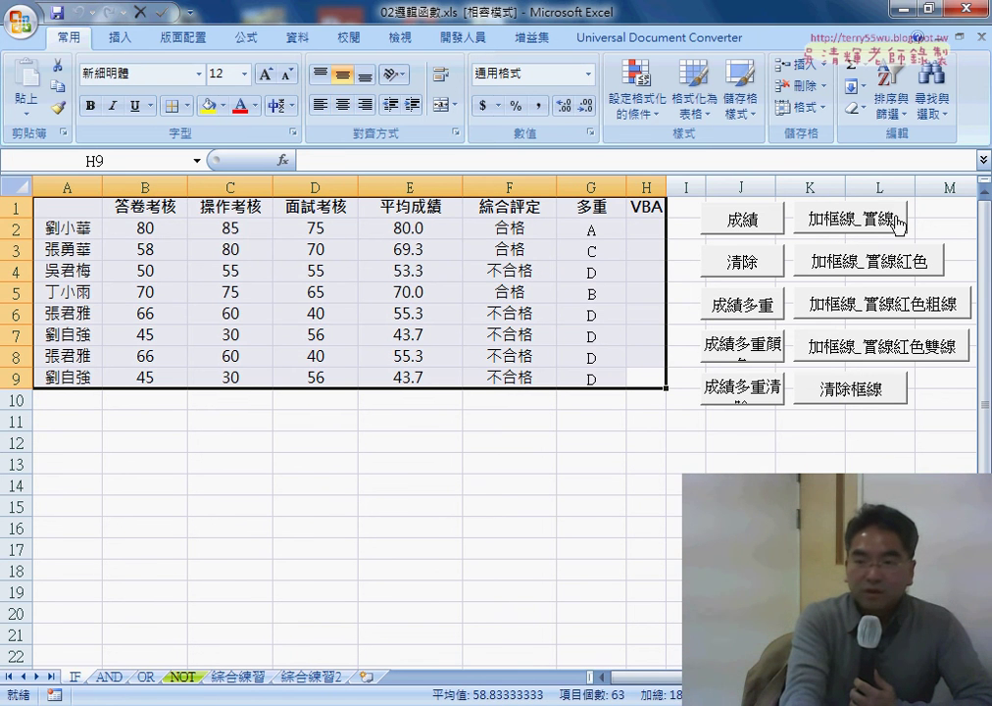
Step: Open 加框線_實線's code from its button and highlight the G7 end of range A1:G7
{"action": "right_click", "coordinate": [867, 215]}
{"action": "left_click", "coordinate": [822, 369]}
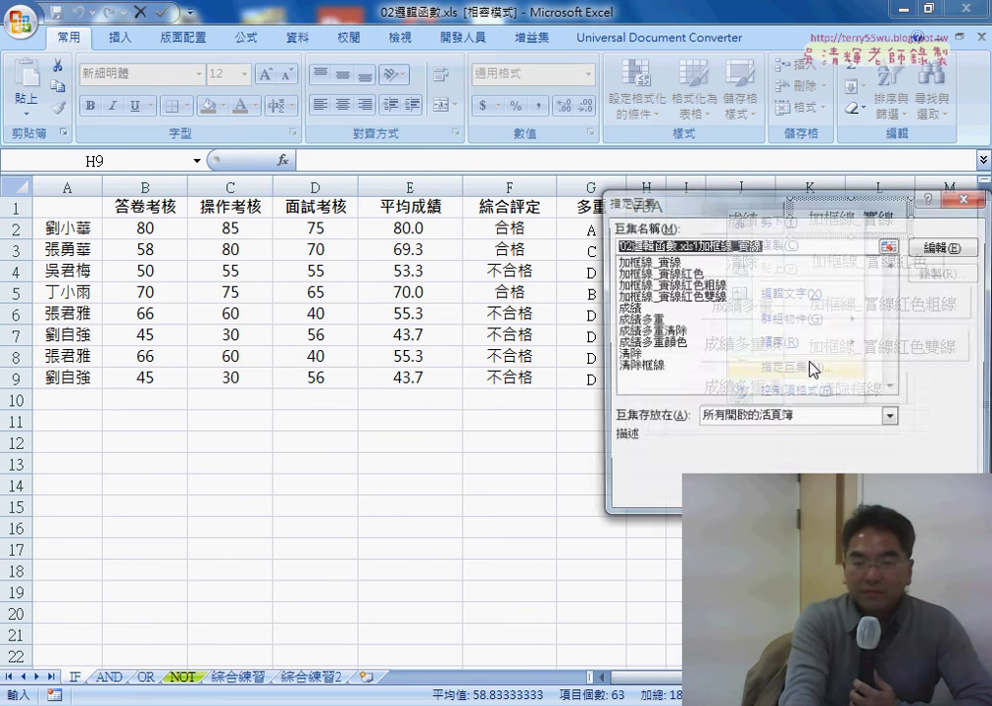
{"action": "left_click", "coordinate": [922, 253]}
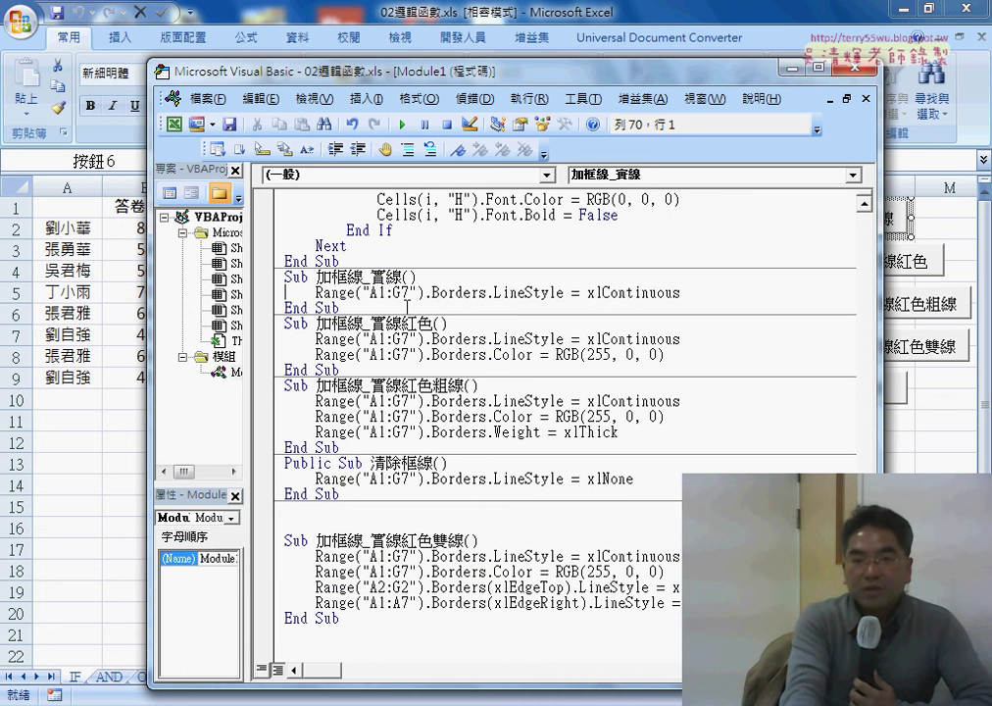
{"action": "left_click_drag", "start_coordinate": [401, 293], "coordinate": [409, 293]}
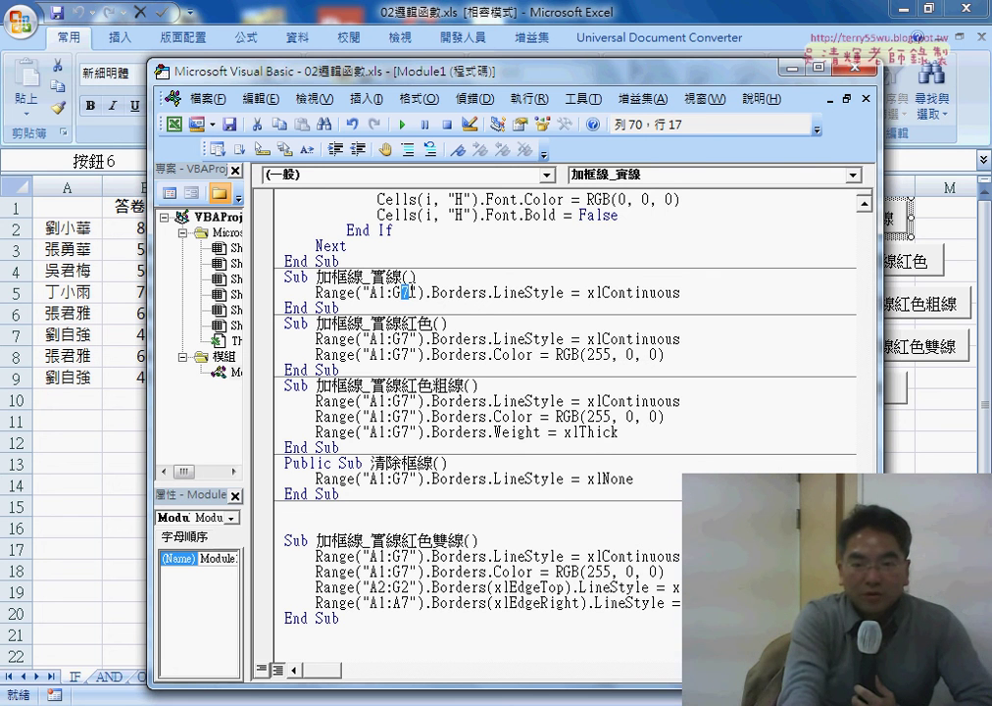
{"action": "left_click", "coordinate": [402, 293]}
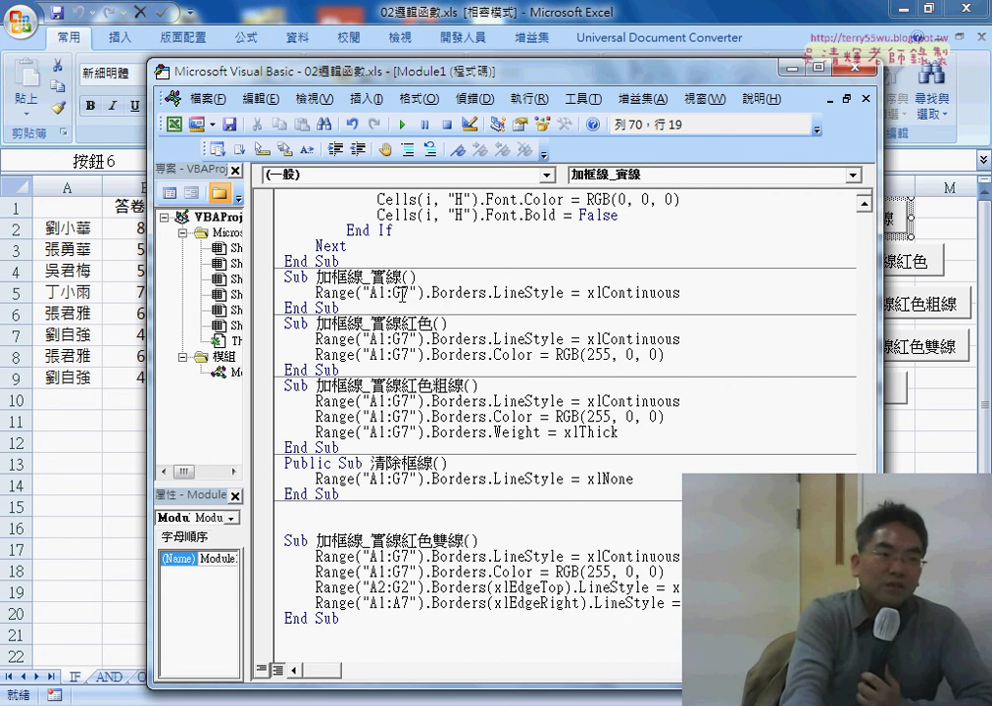
{"action": "key", "text": "shift+Left"}
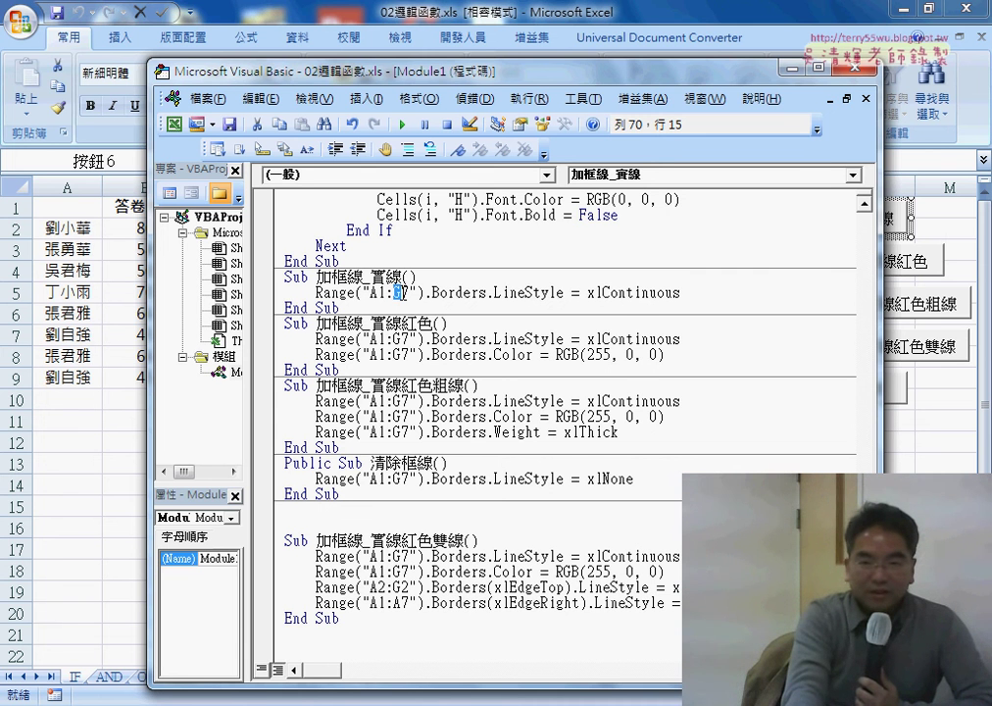
{"action": "left_click_drag", "start_coordinate": [401, 292], "coordinate": [410, 292]}
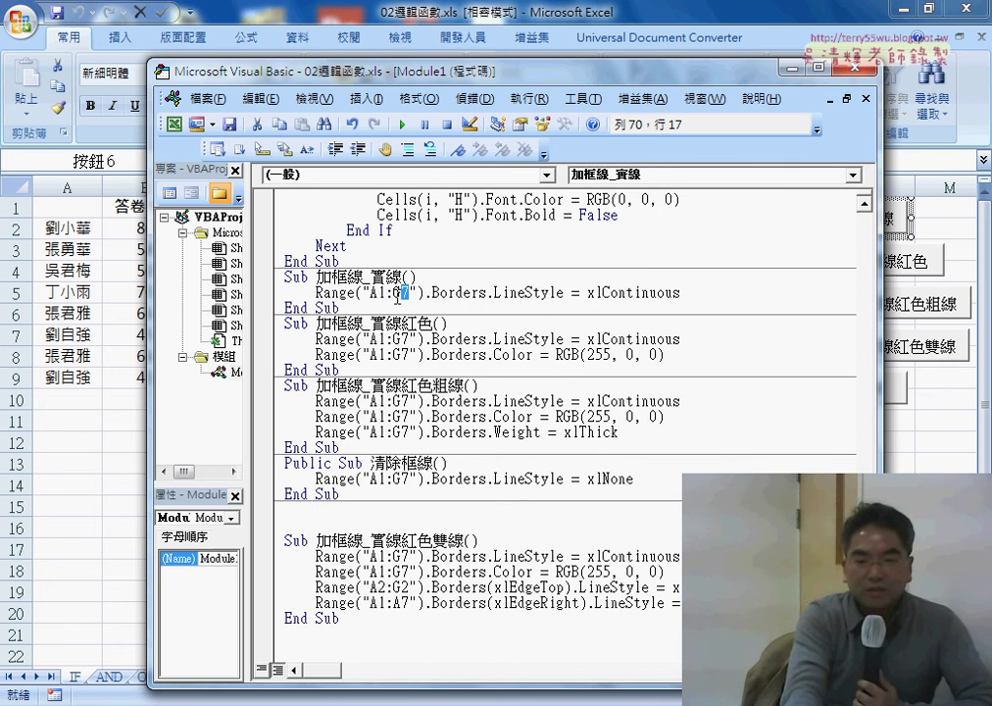
Step: Select all the border Sub procedures, narrow the code window, and switch to Google Docs
{"action": "left_click_drag", "start_coordinate": [382, 502], "coordinate": [283, 277]}
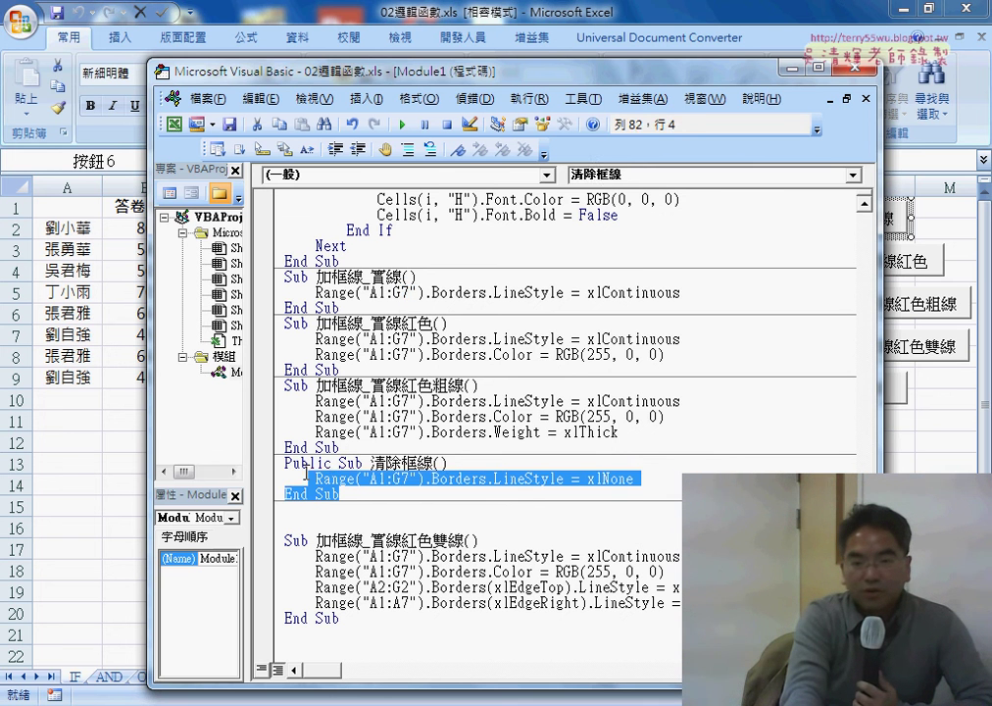
{"action": "left_click_drag", "start_coordinate": [340, 618], "coordinate": [264, 279]}
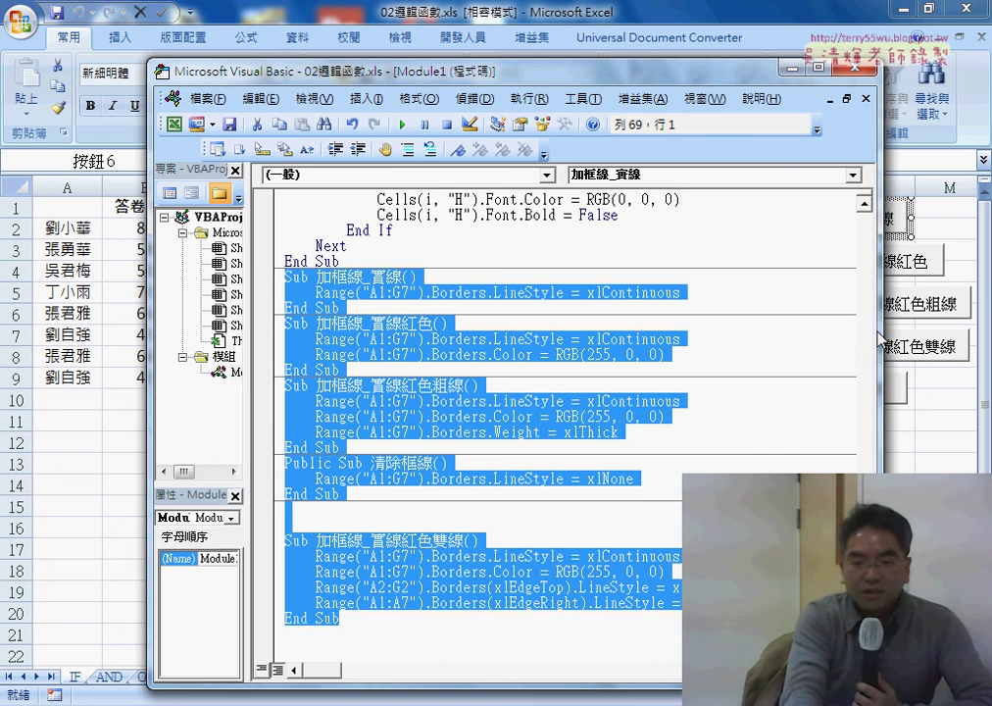
{"action": "left_click_drag", "start_coordinate": [881, 340], "coordinate": [762, 315]}
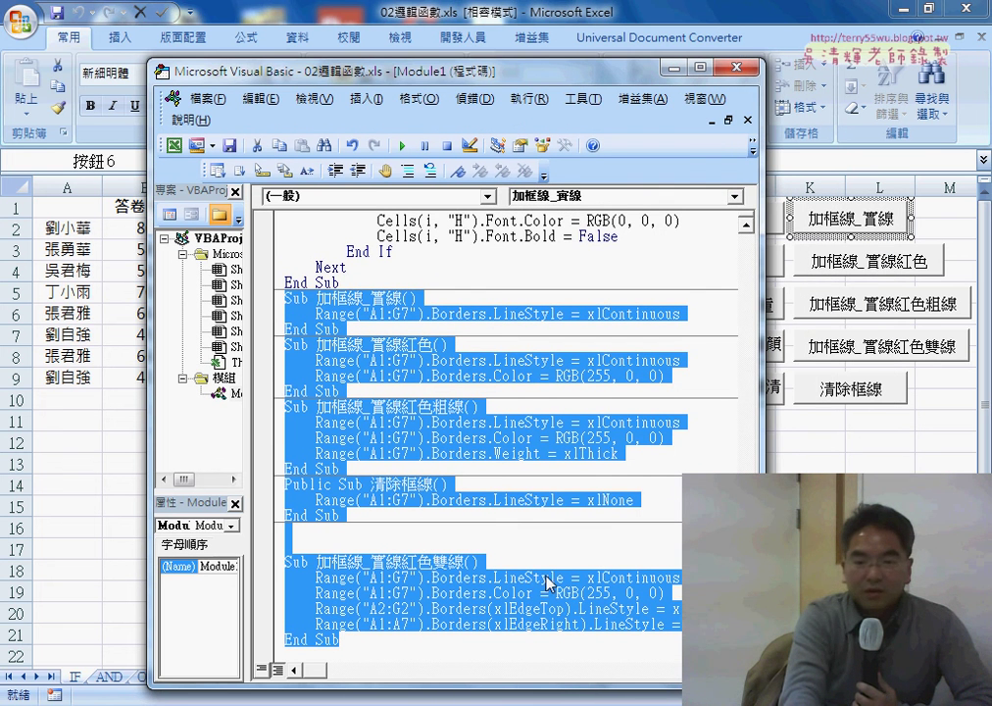
{"action": "left_click", "coordinate": [422, 637]}
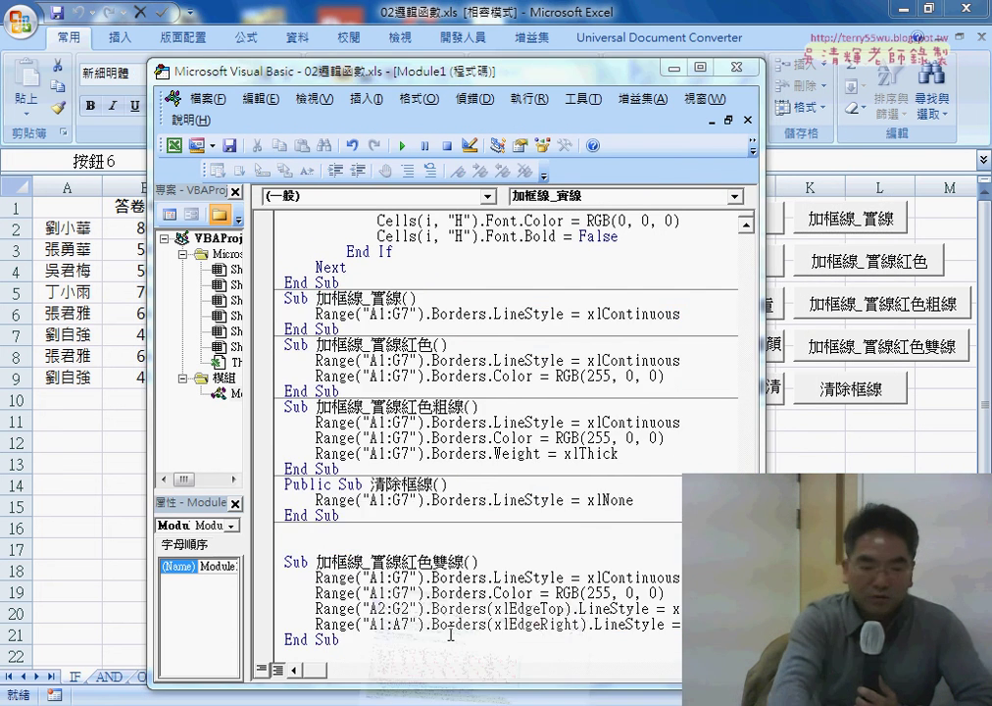
Step: Scroll up in 程式碼.docx to reveal the Sub 加框線 procedures below the screenshot
{"action": "scroll", "coordinate": [414, 480], "scroll_direction": "up", "scroll_amount": 2}
{"action": "scroll", "coordinate": [393, 471], "scroll_direction": "up", "scroll_amount": 1}
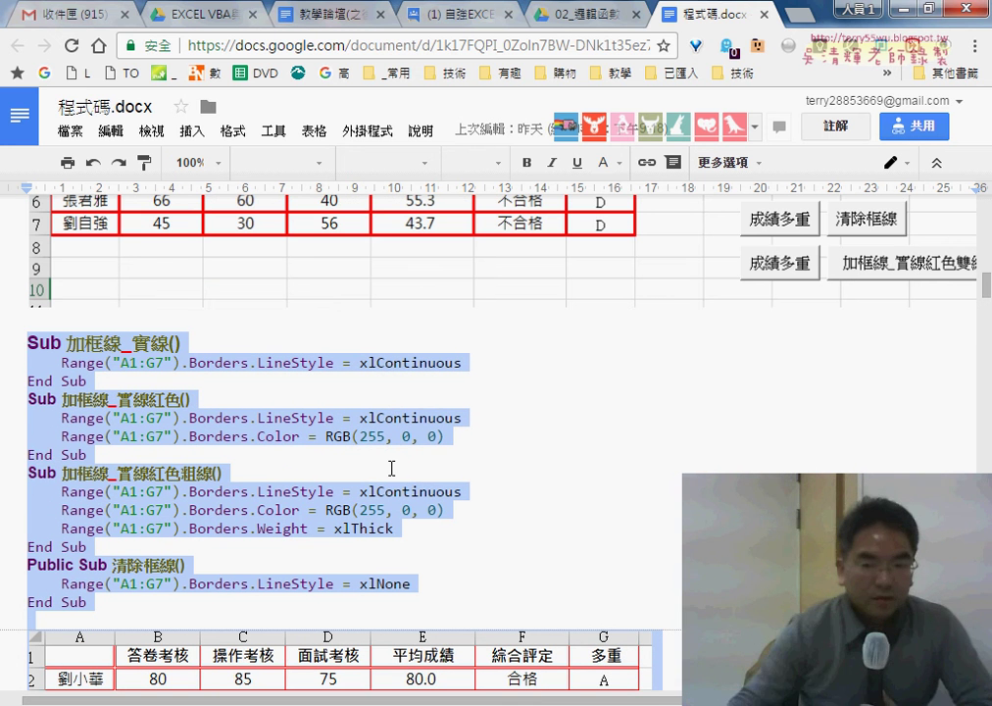